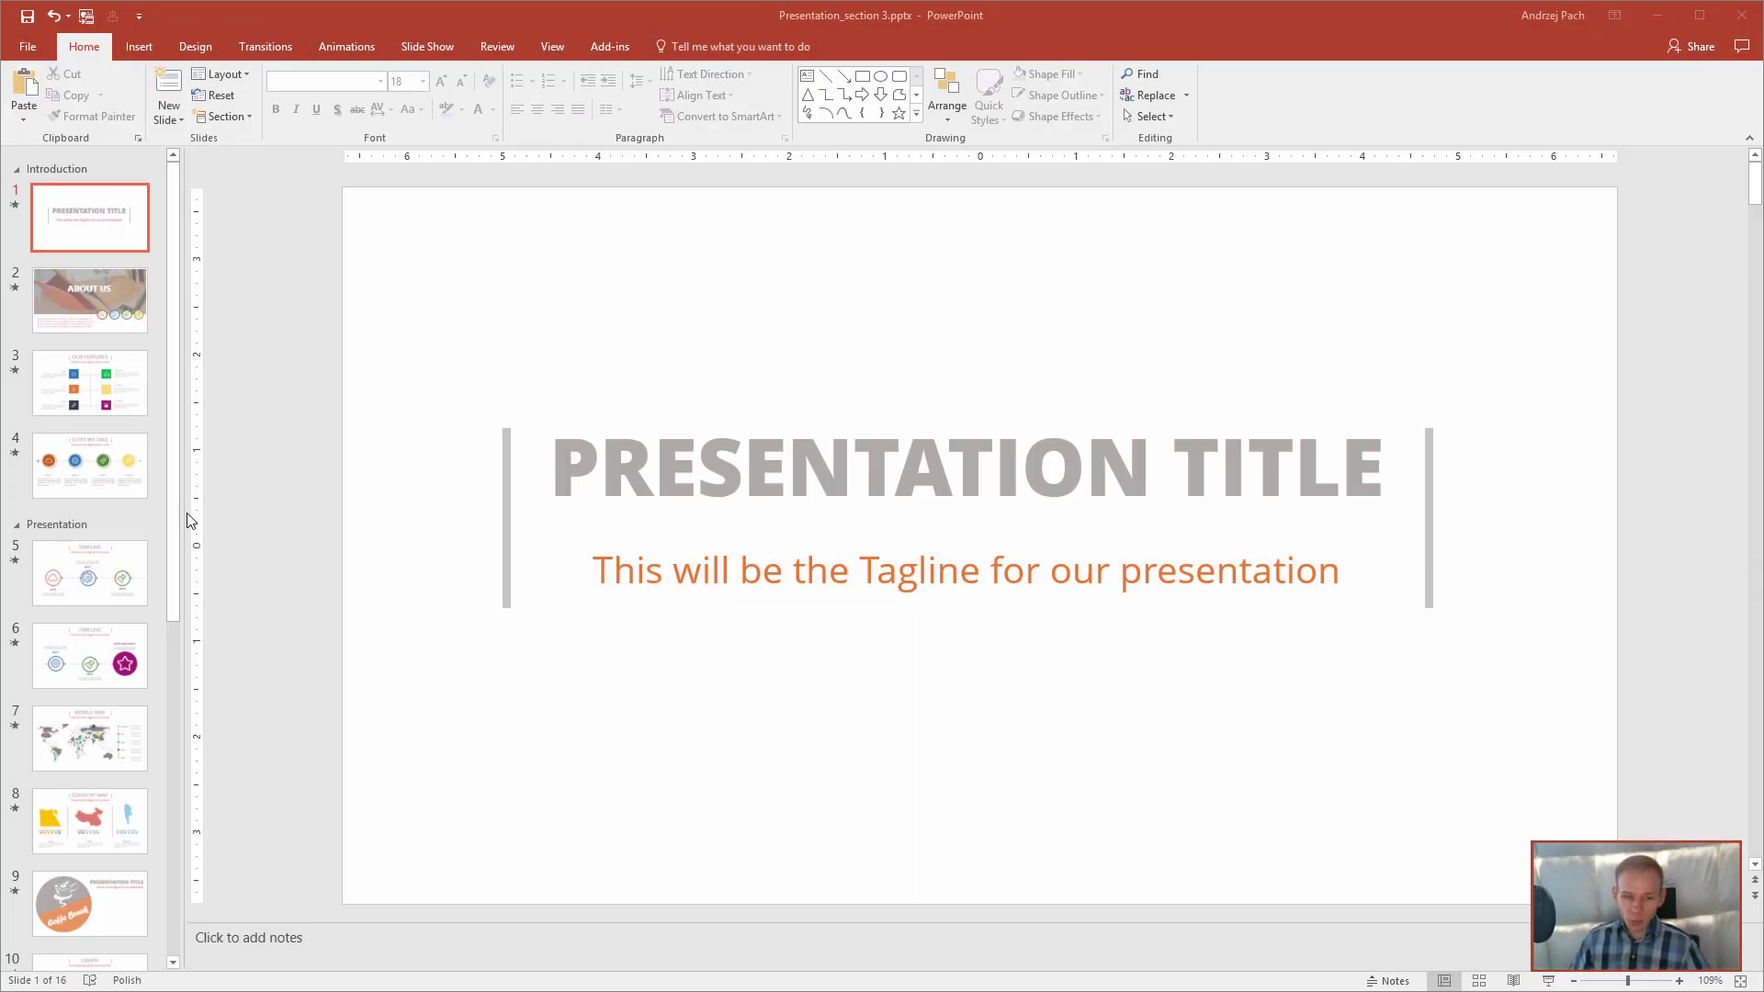
- Go to slide 9, the 'Coffe Break' title slide, and copy its grey-and-orange circle
left_click(109, 924)
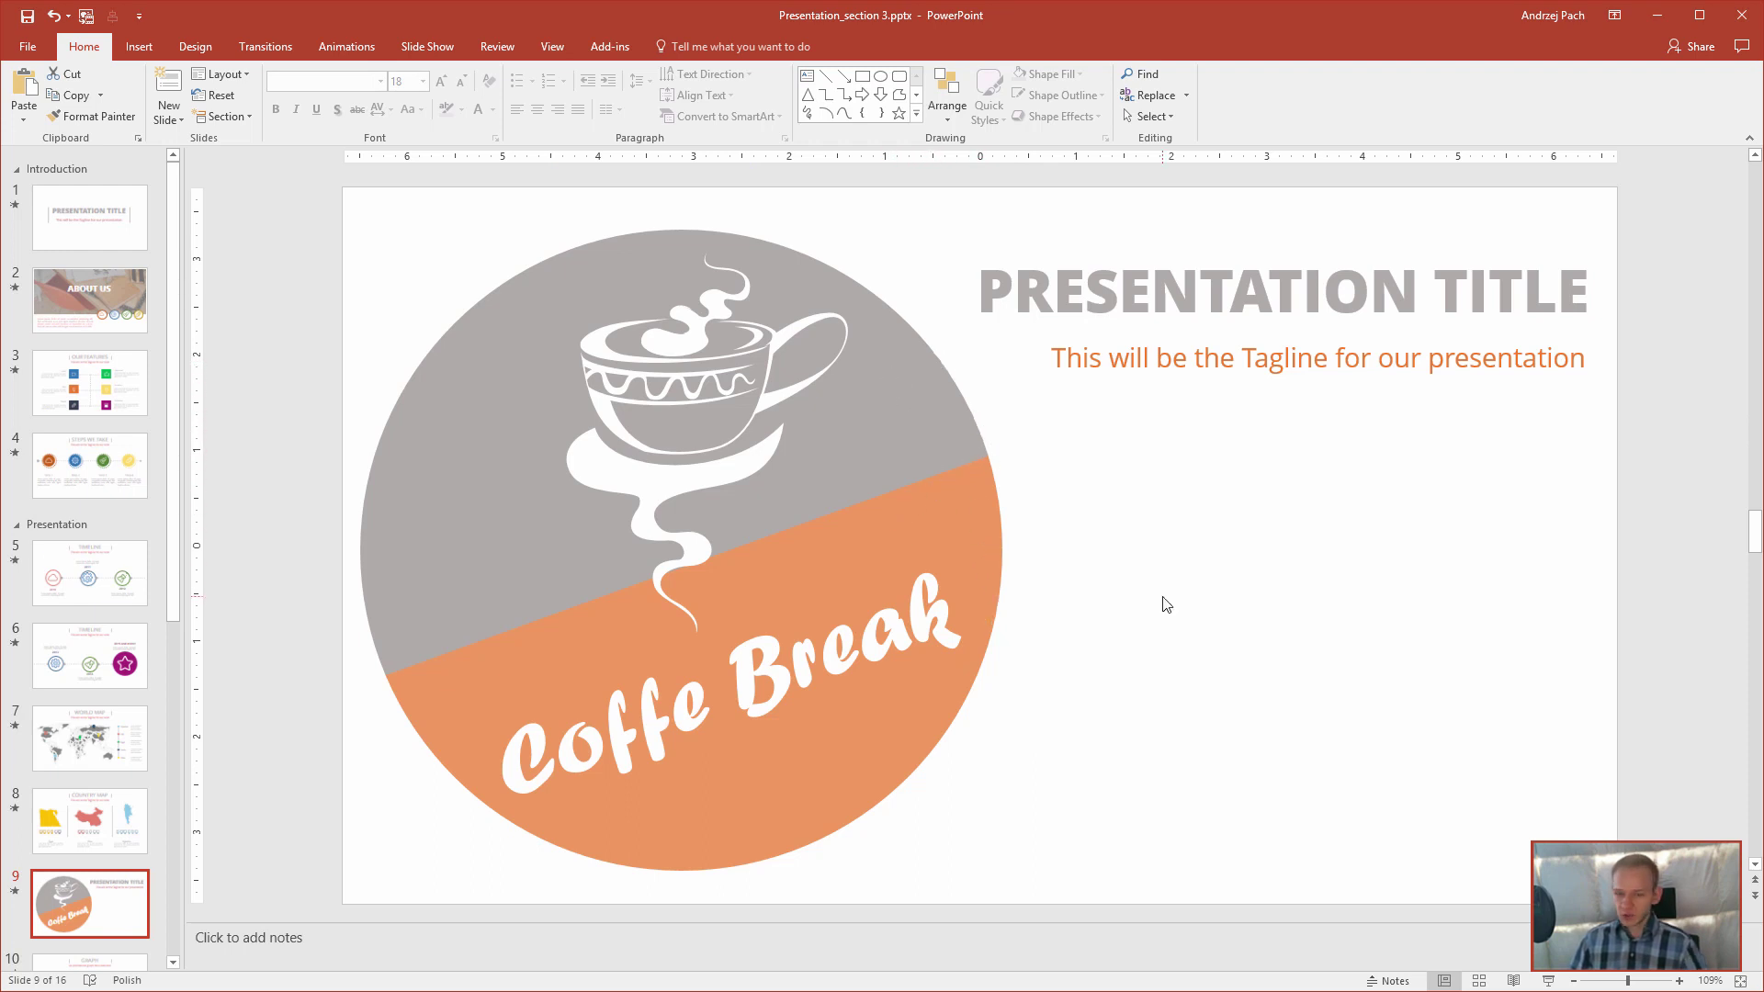
left_click(937, 449)
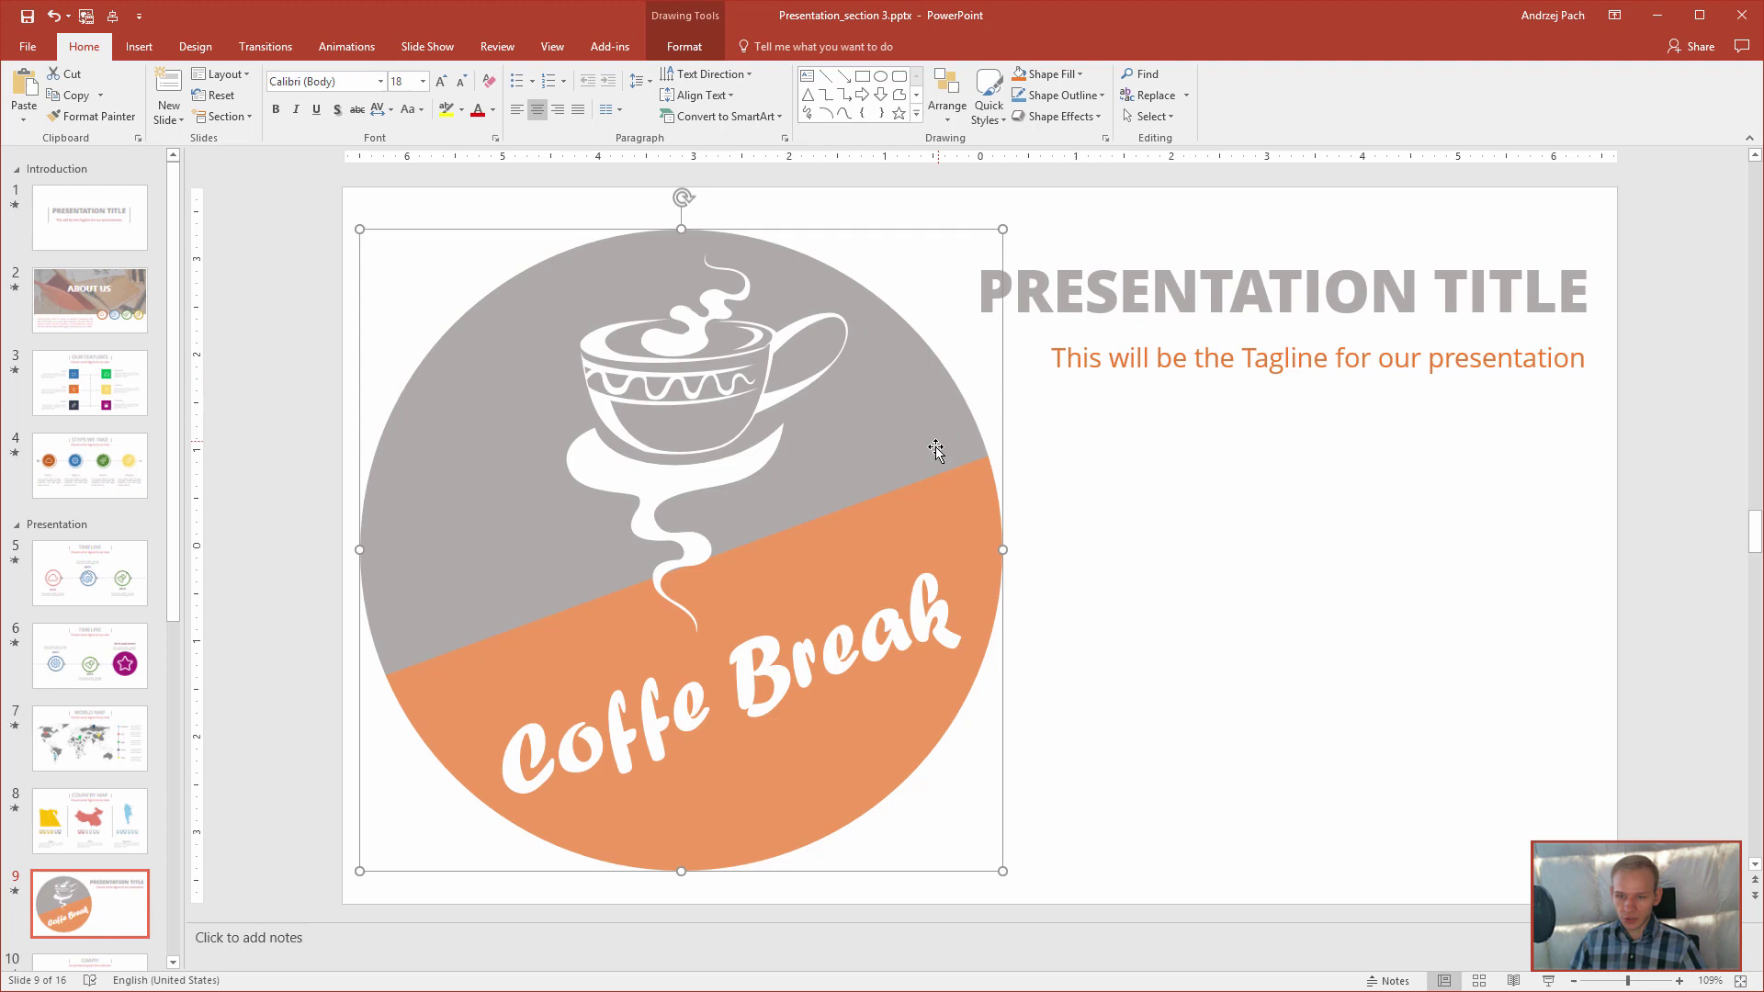
- Add a new slide 10 after slide 9 and paste a shrunken copy of the circle off its top-left
right_click(114, 941)
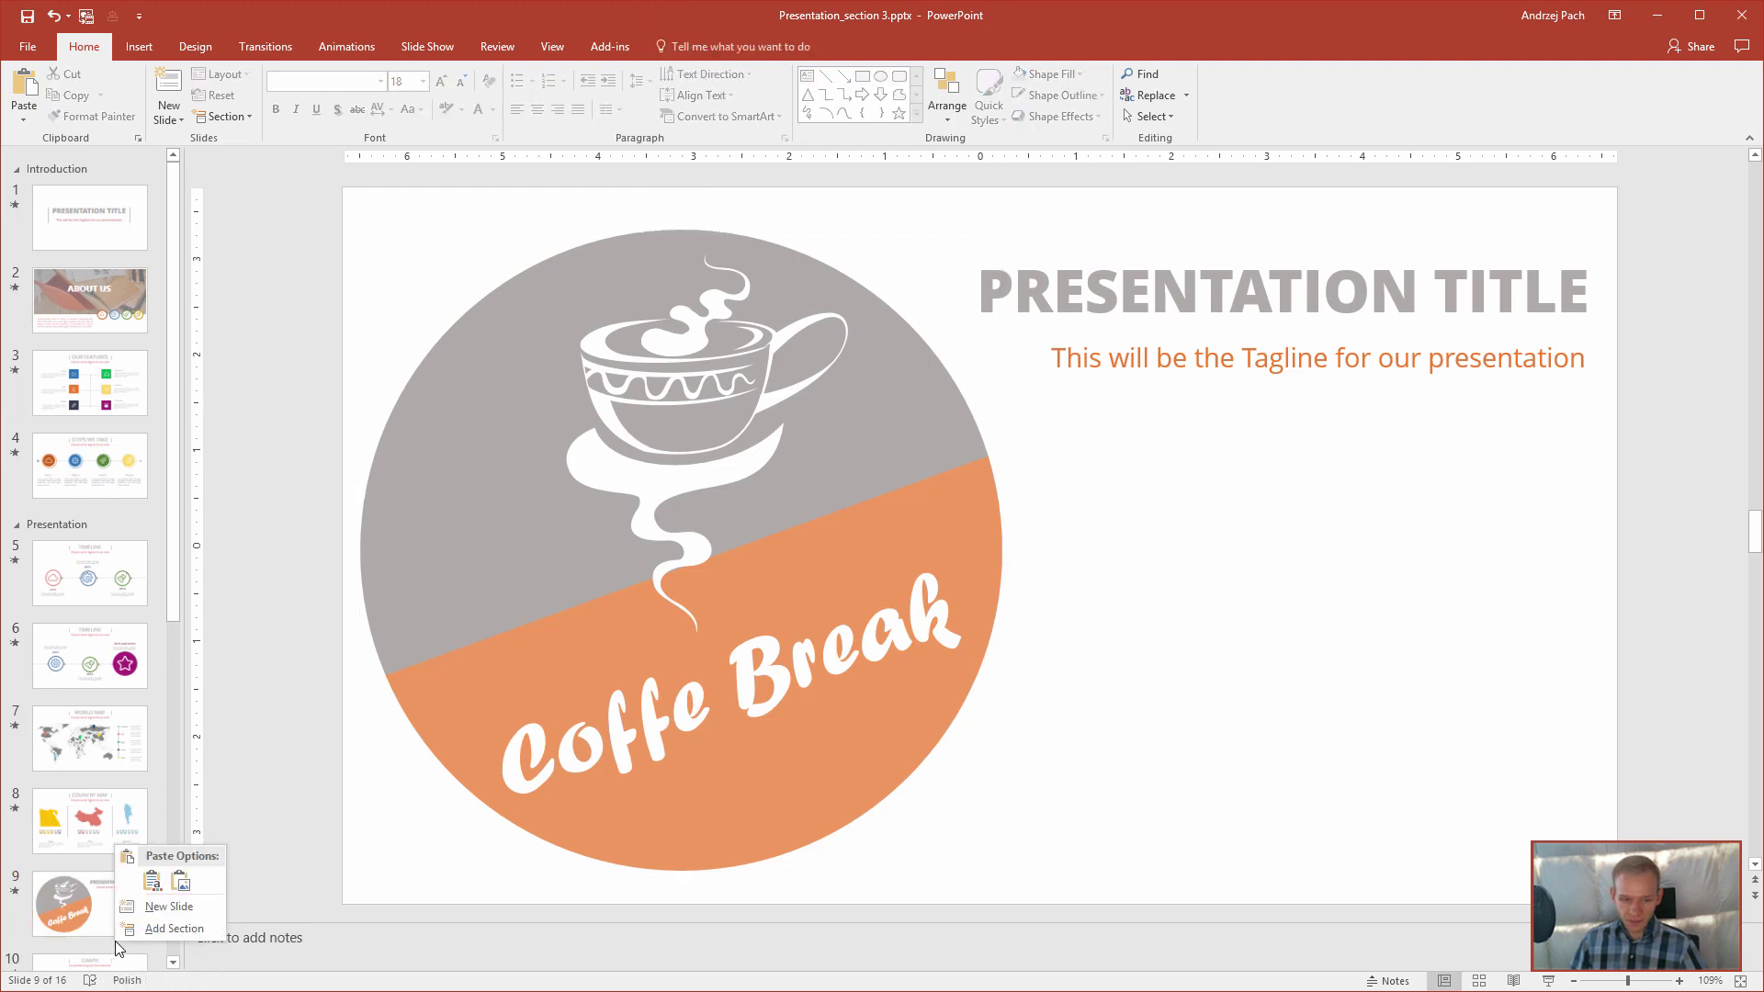
left_click(183, 908)
key("ctrl+v")
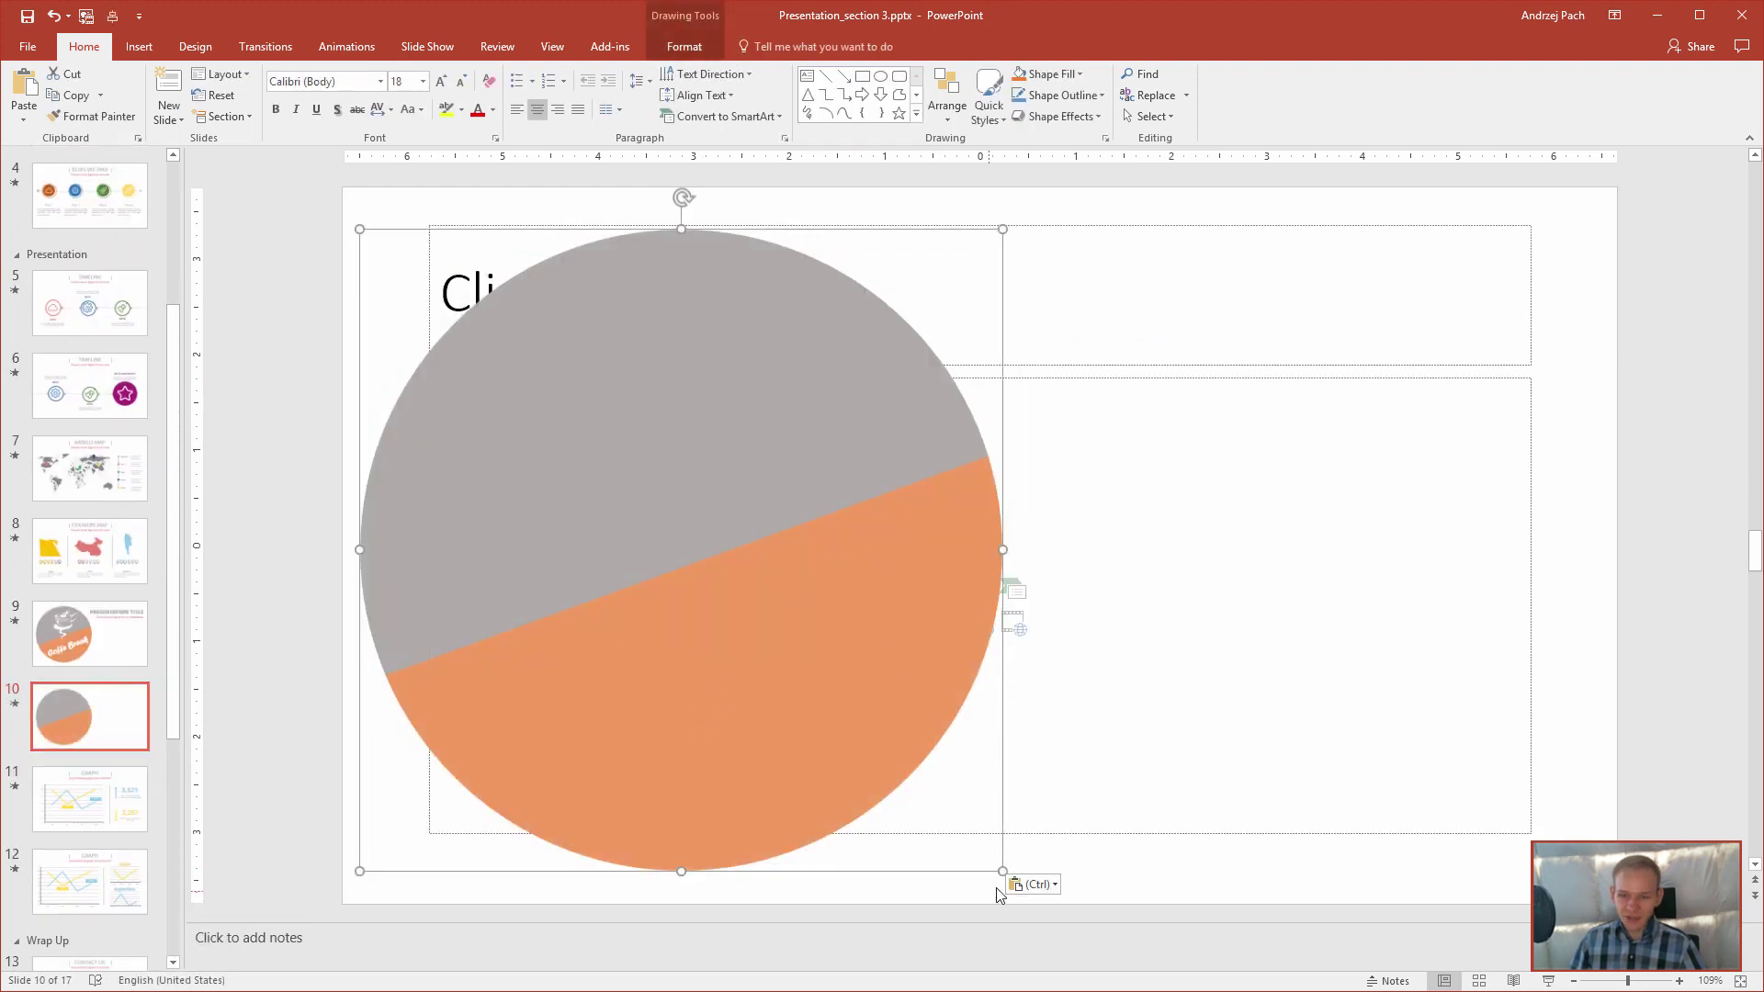
left_click(997, 871)
left_click(960, 827)
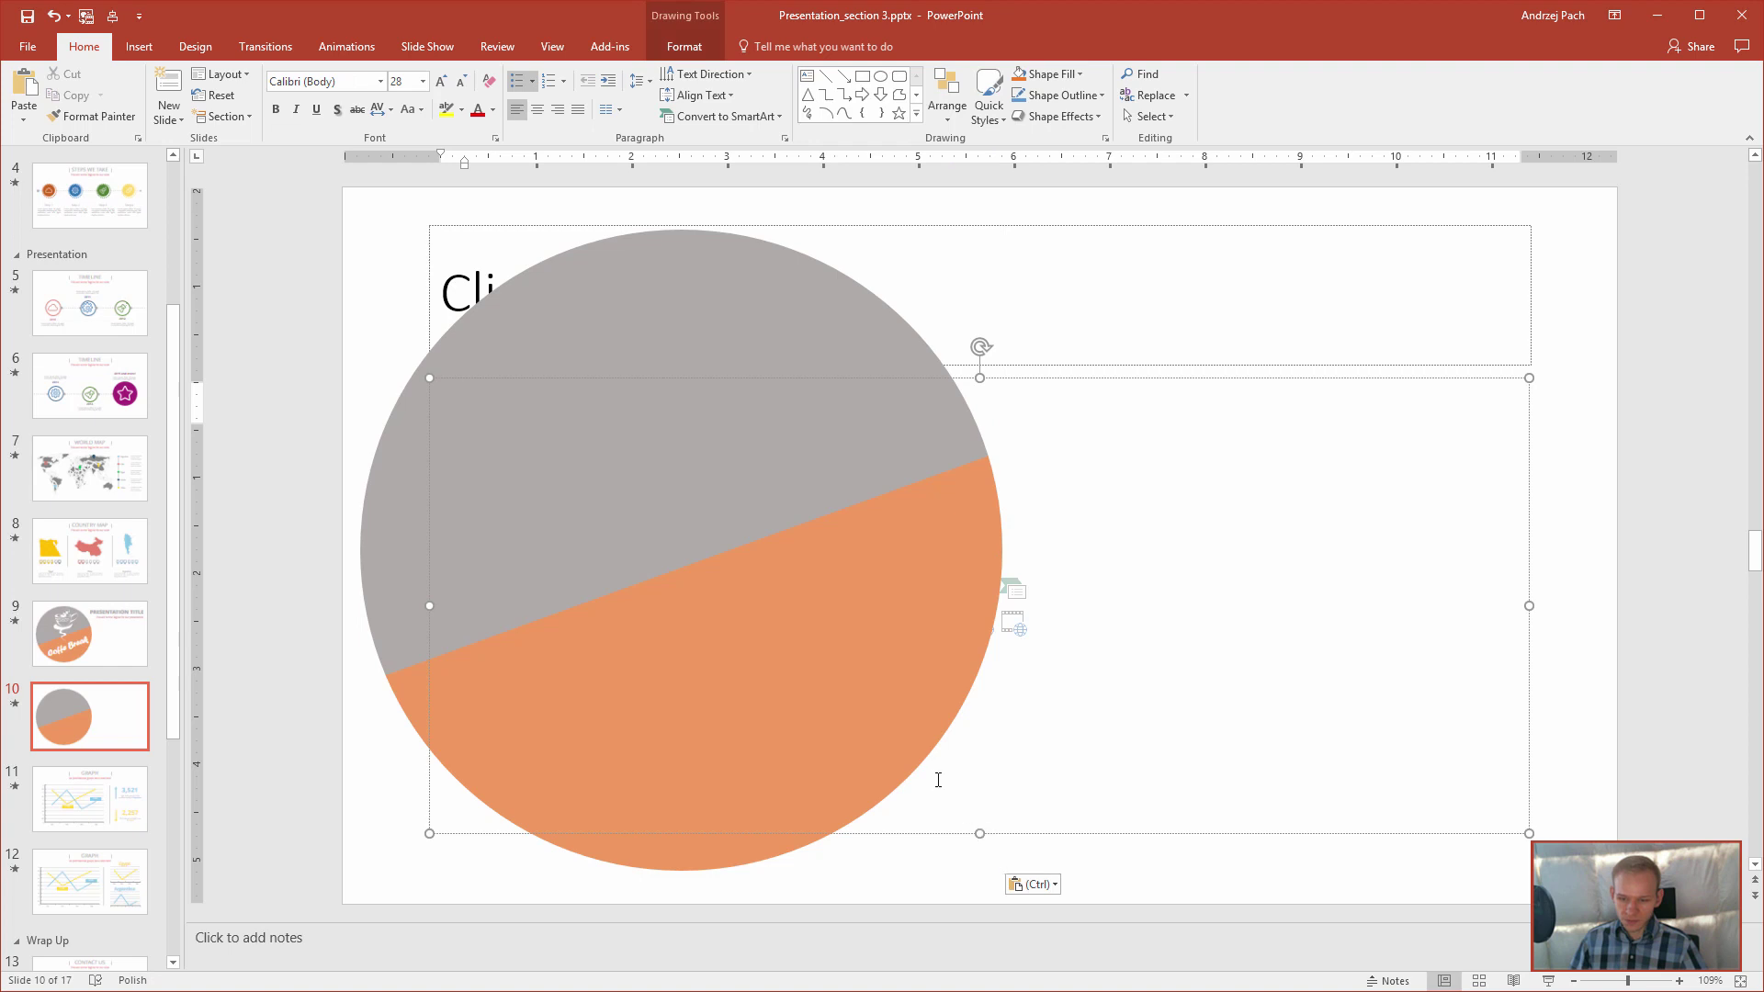
key("ctrl+z")
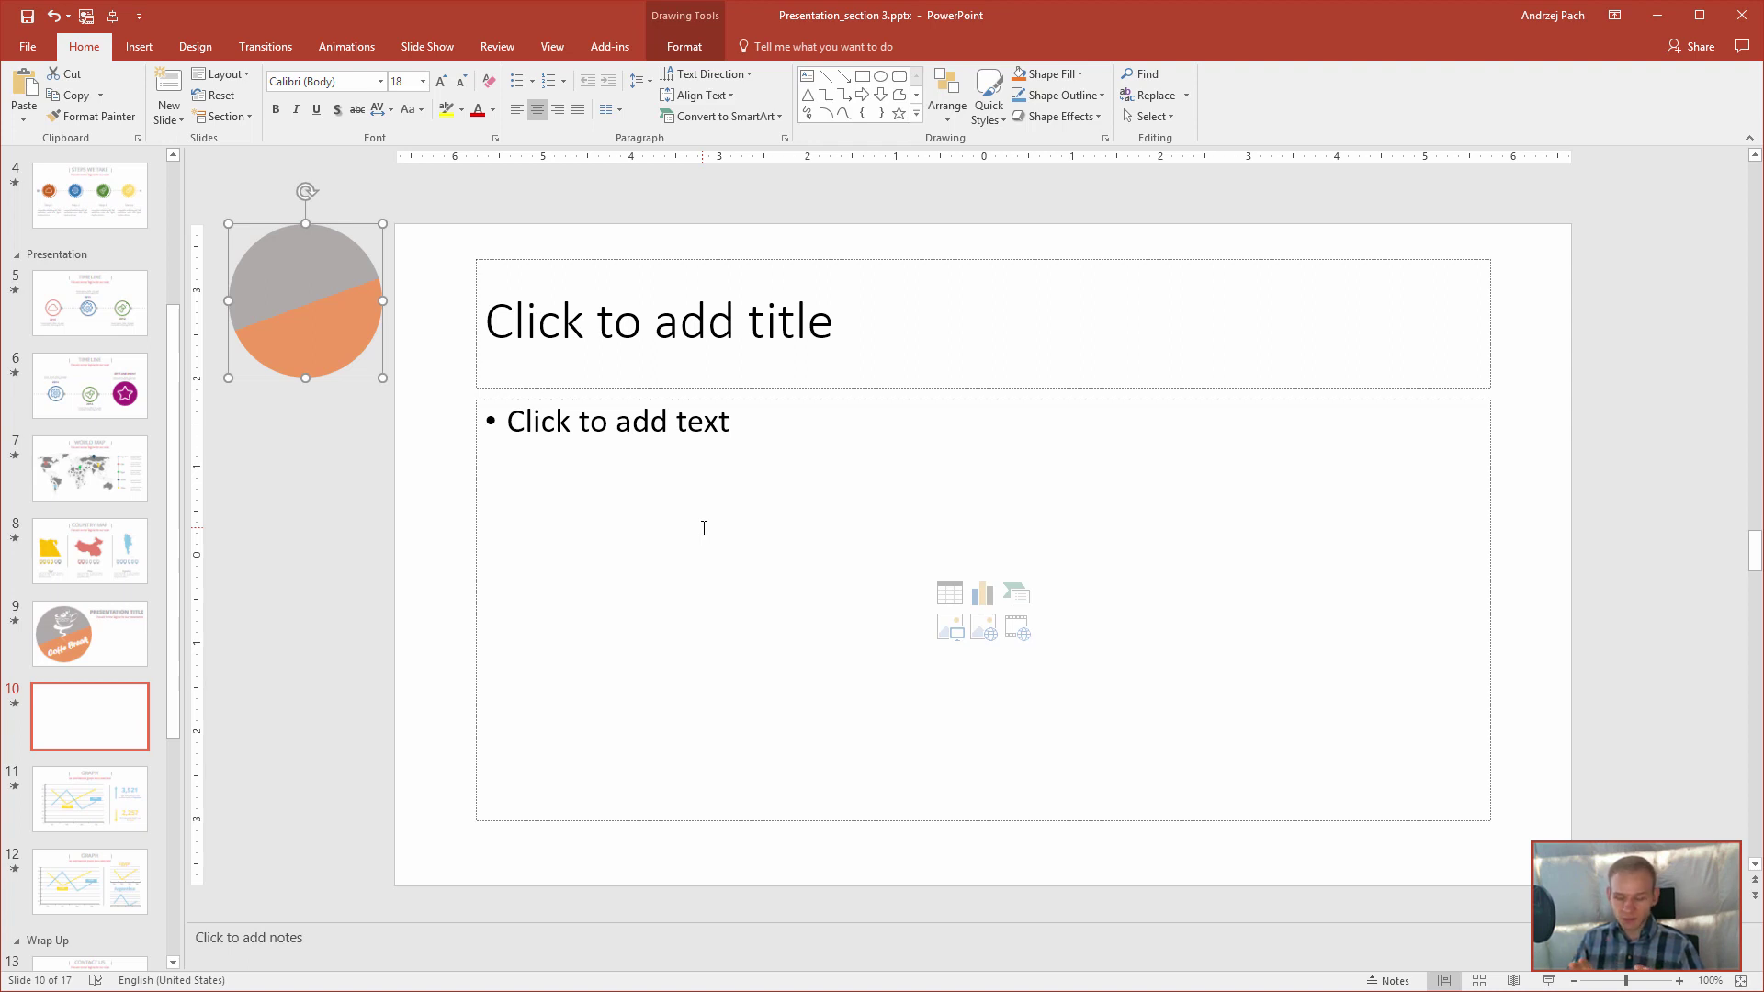
- Insert a 4×4 table on slide 10 and move it slightly lower
left_click(139, 46)
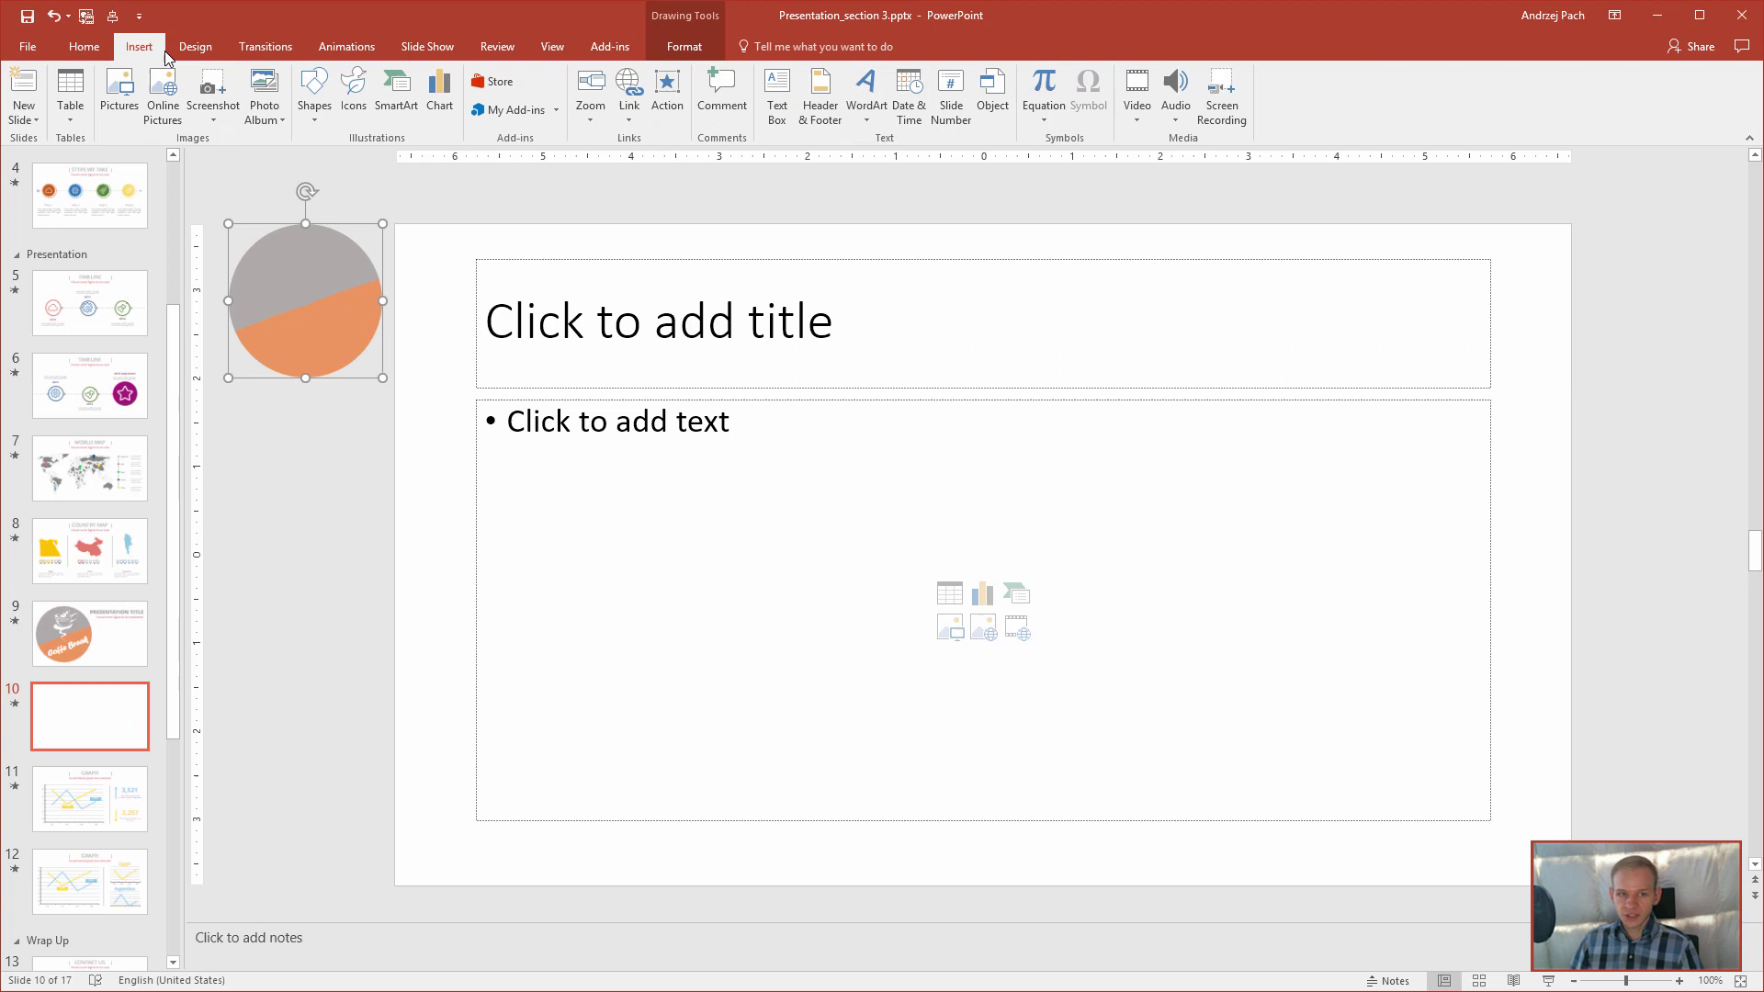
left_click(72, 96)
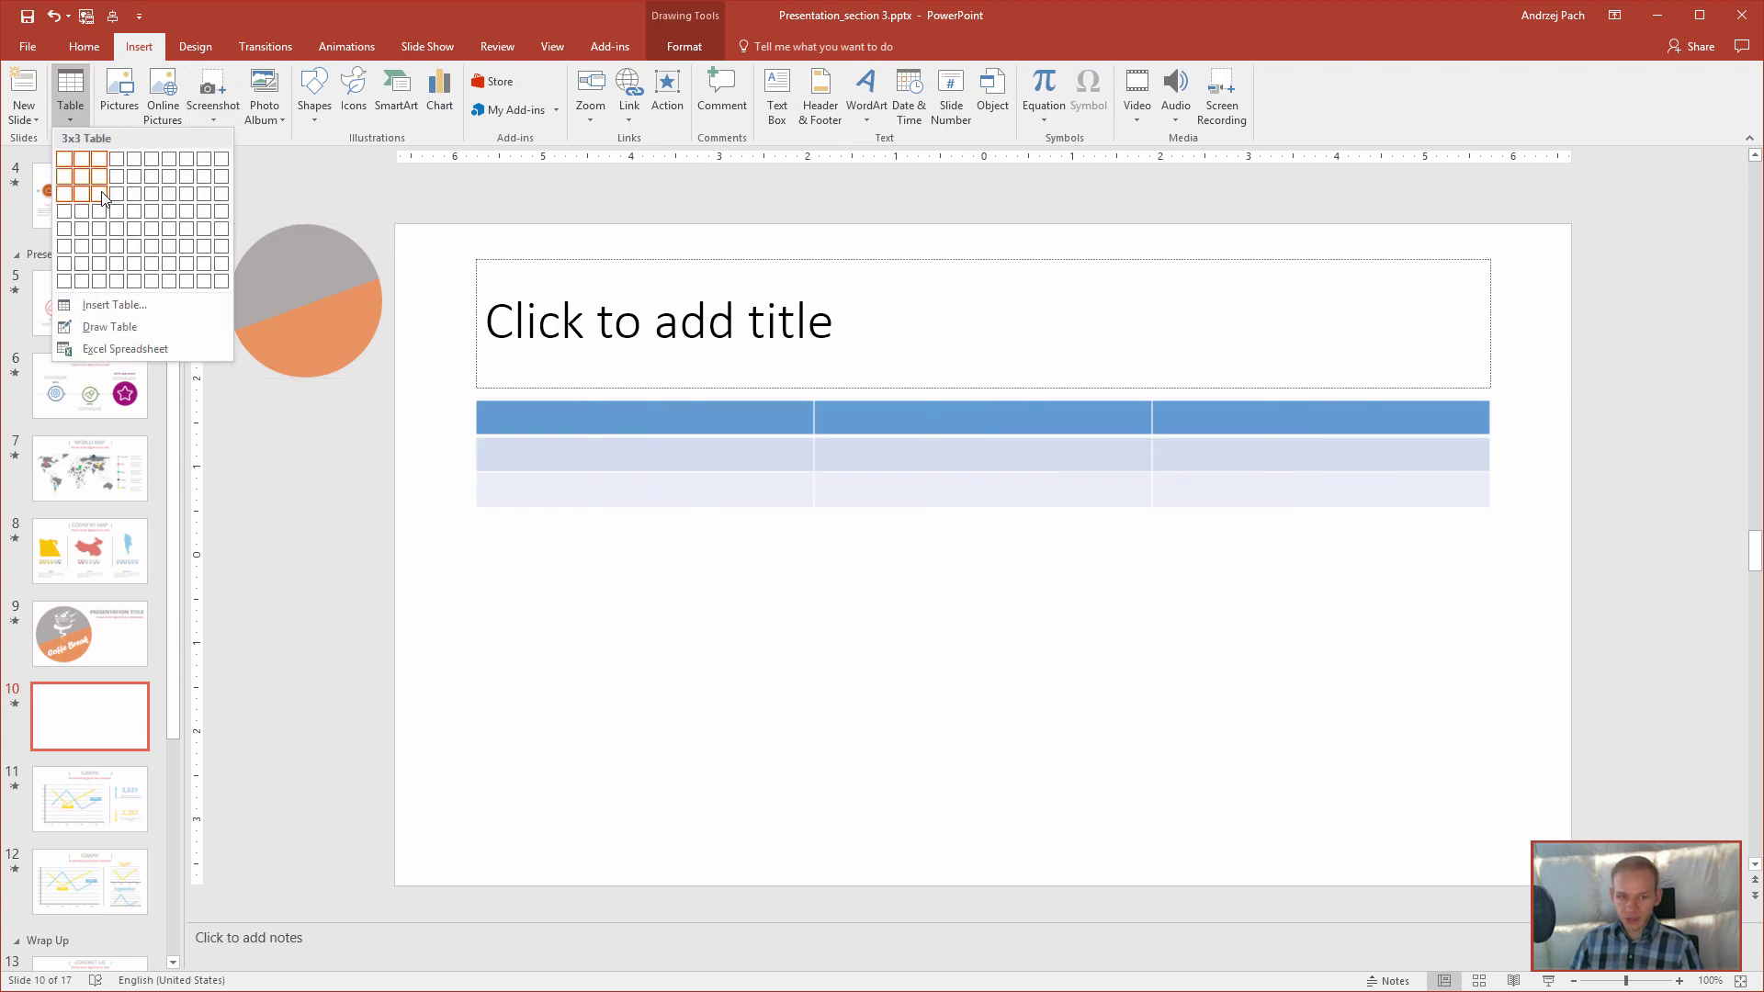
left_click(116, 210)
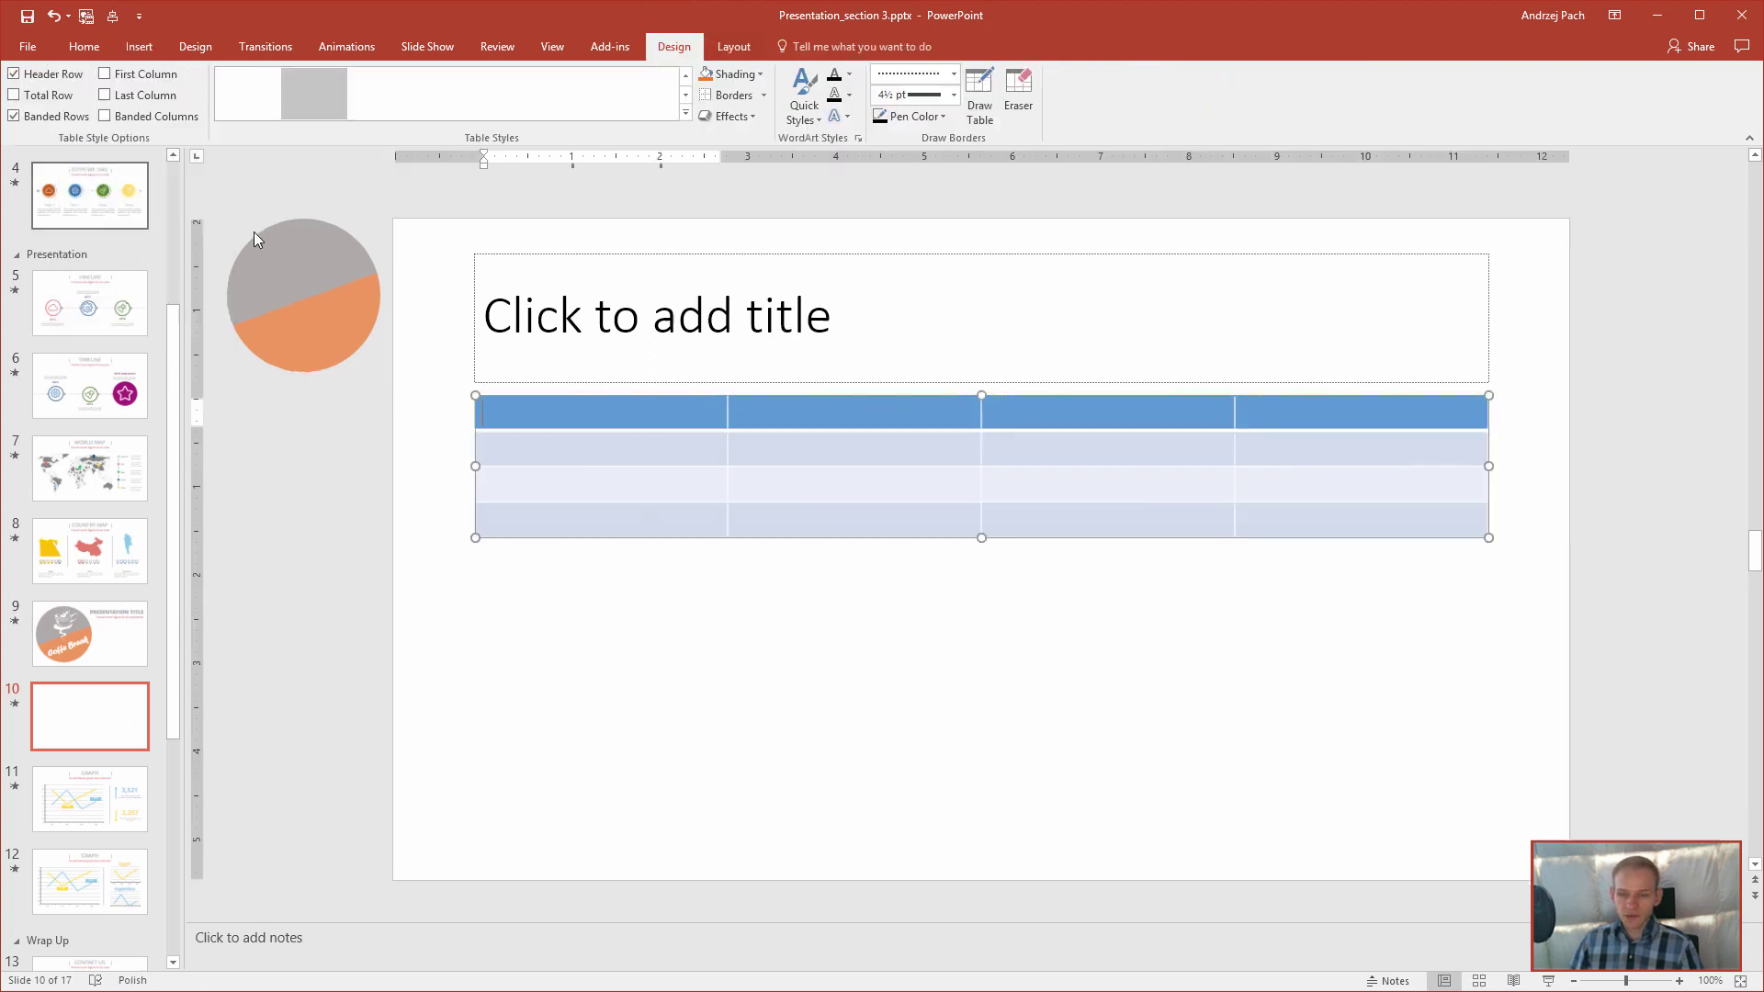
left_click_drag(937, 536, 937, 575)
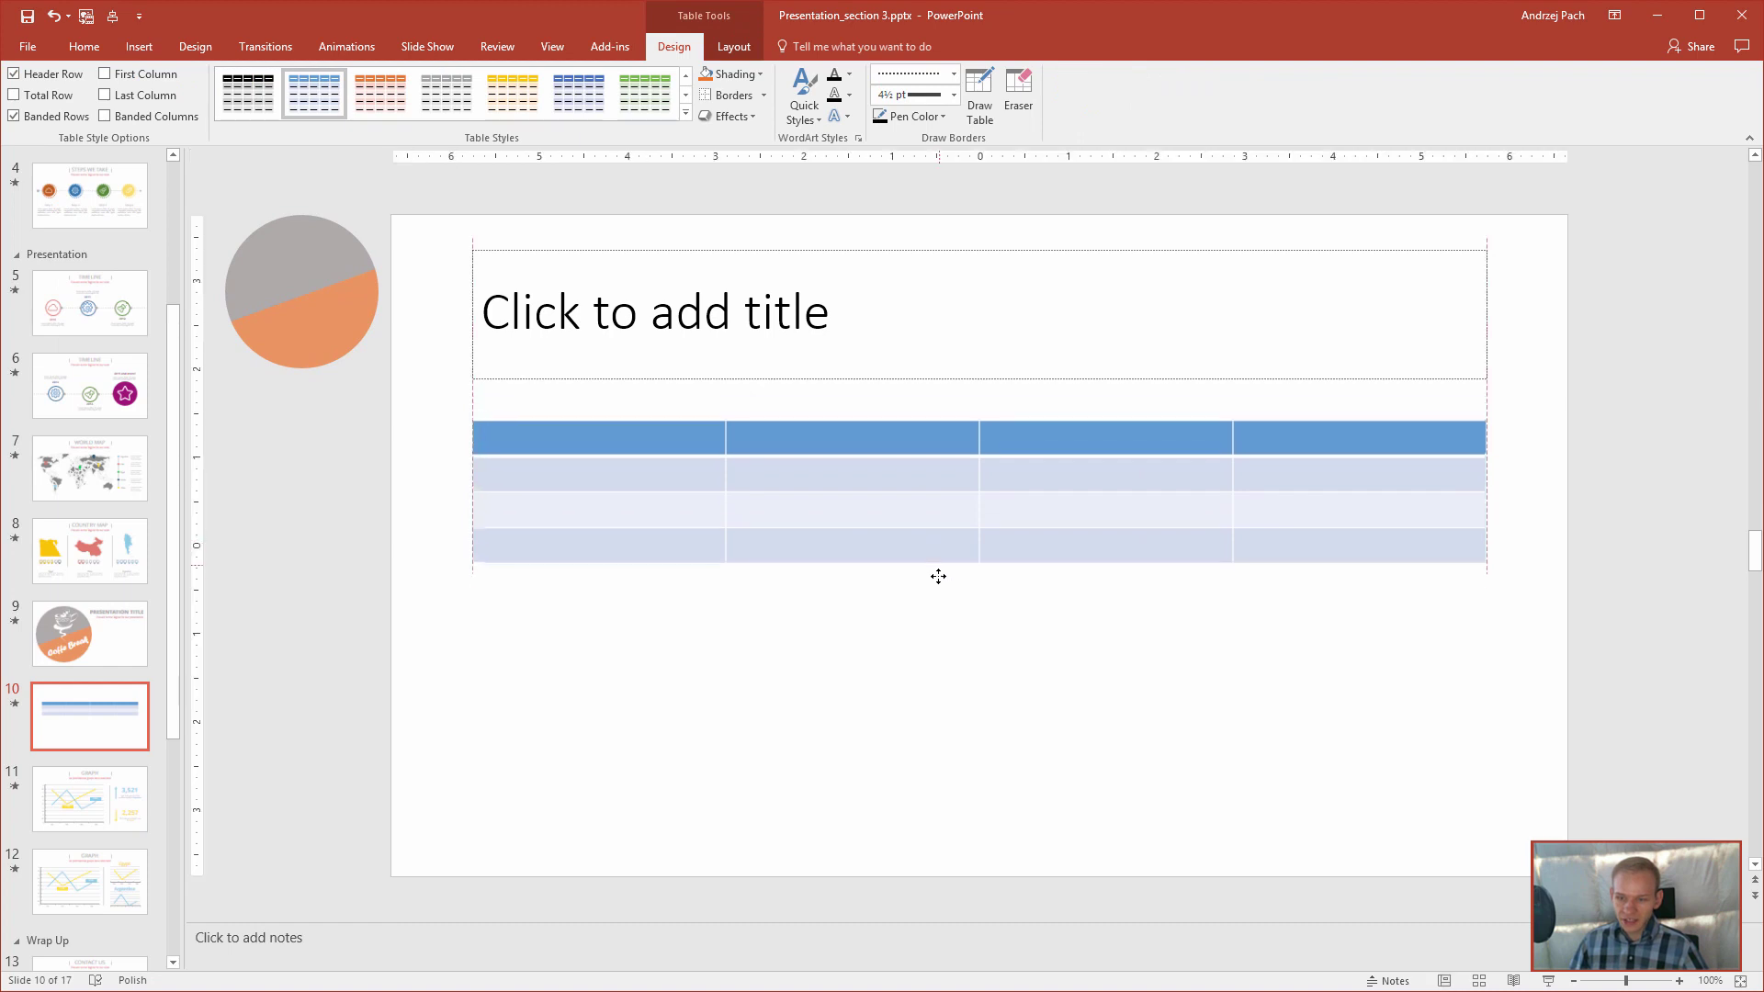
- Apply a grey Medium table style to the table
left_click(894, 517)
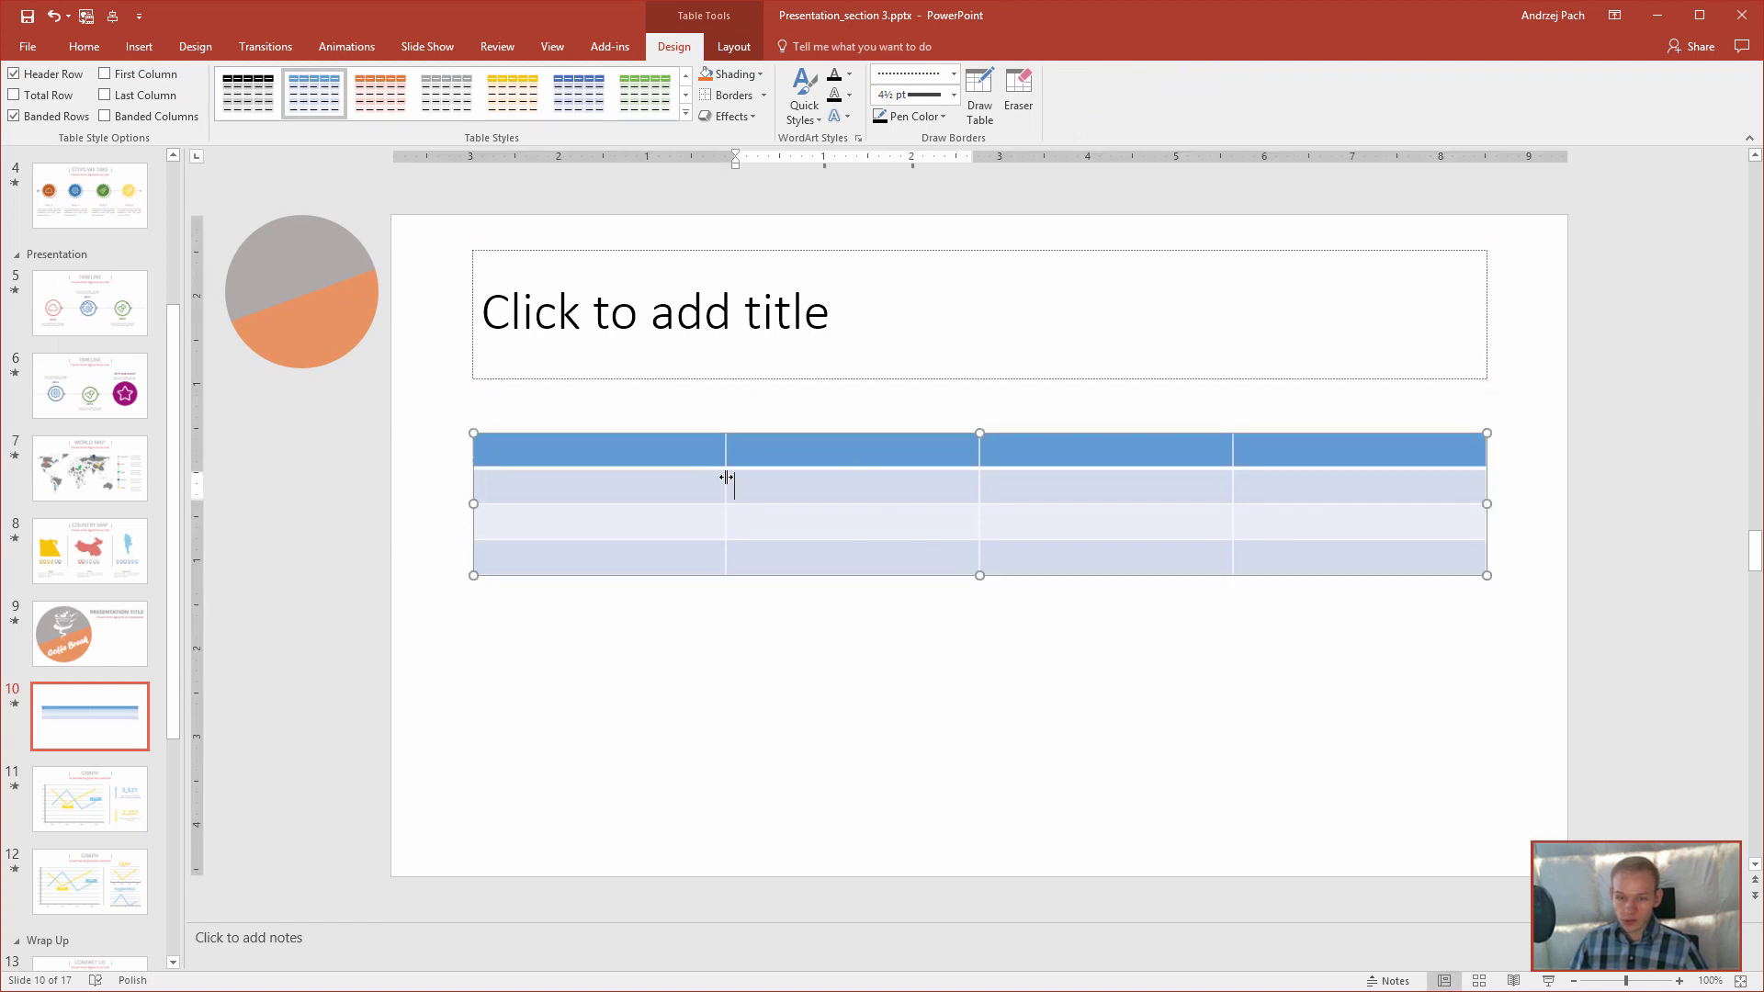
left_click(685, 113)
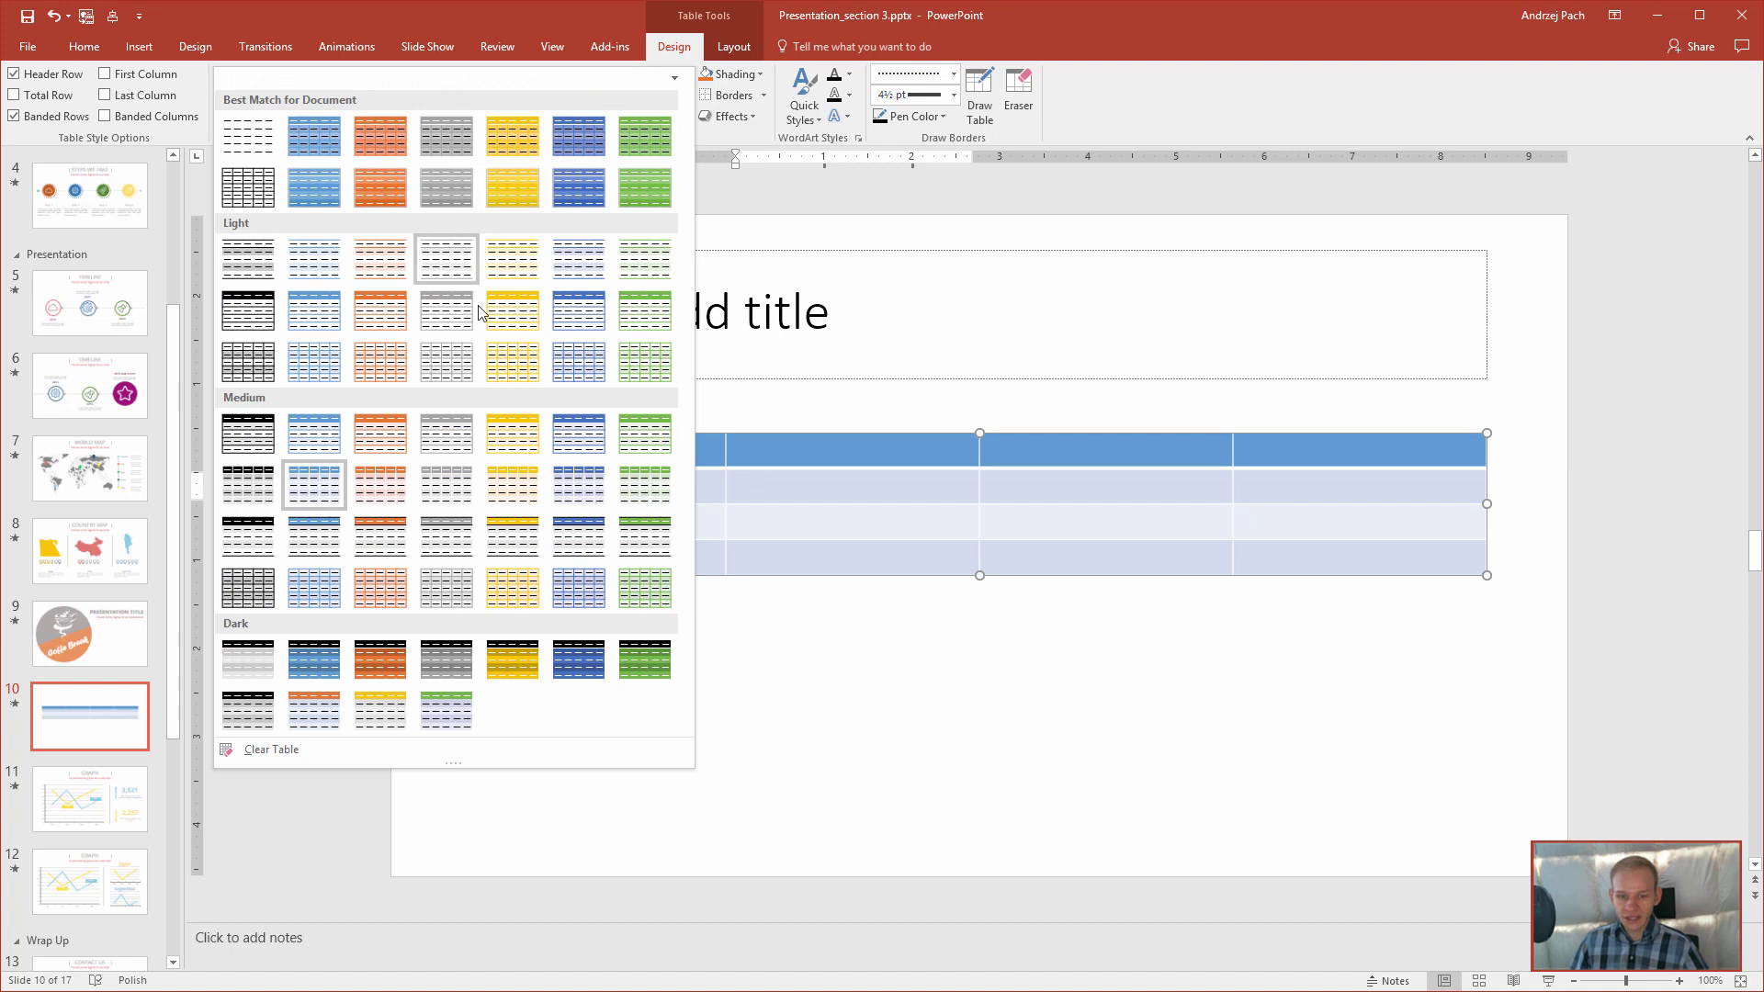
left_click(456, 435)
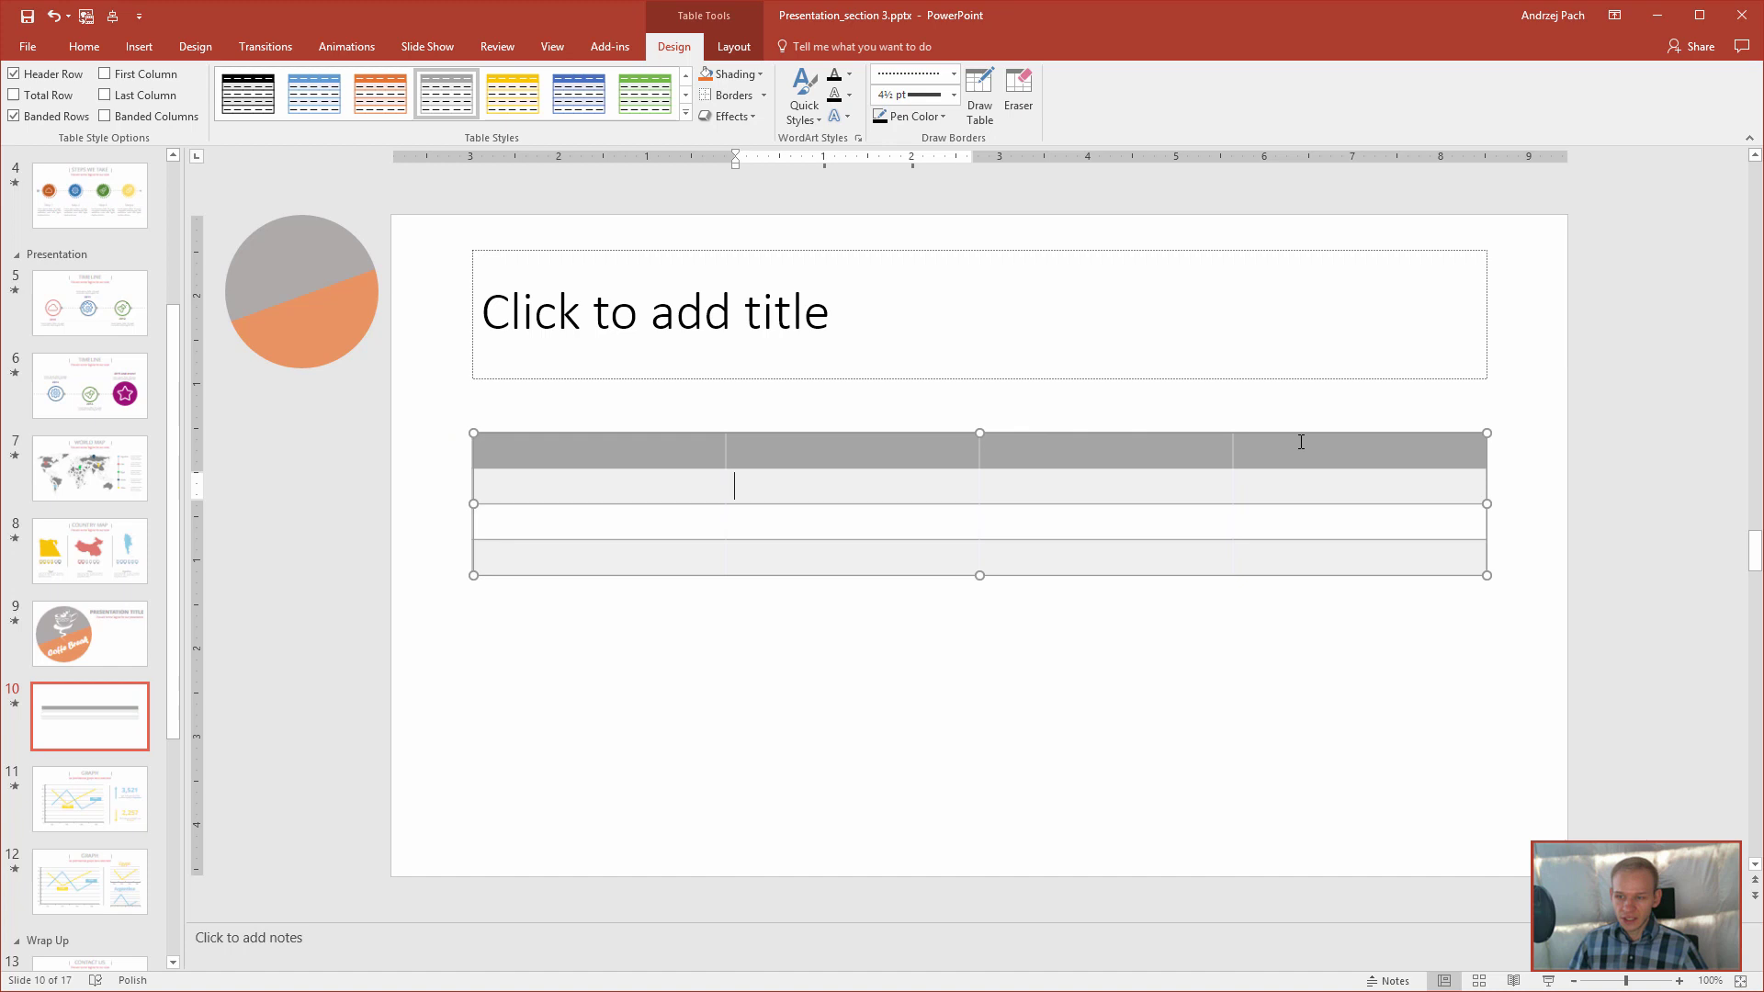
- Outline the second header-row cell with a solid ½ pt border
left_click(825, 458)
left_click(764, 99)
left_click(762, 166)
left_click(954, 74)
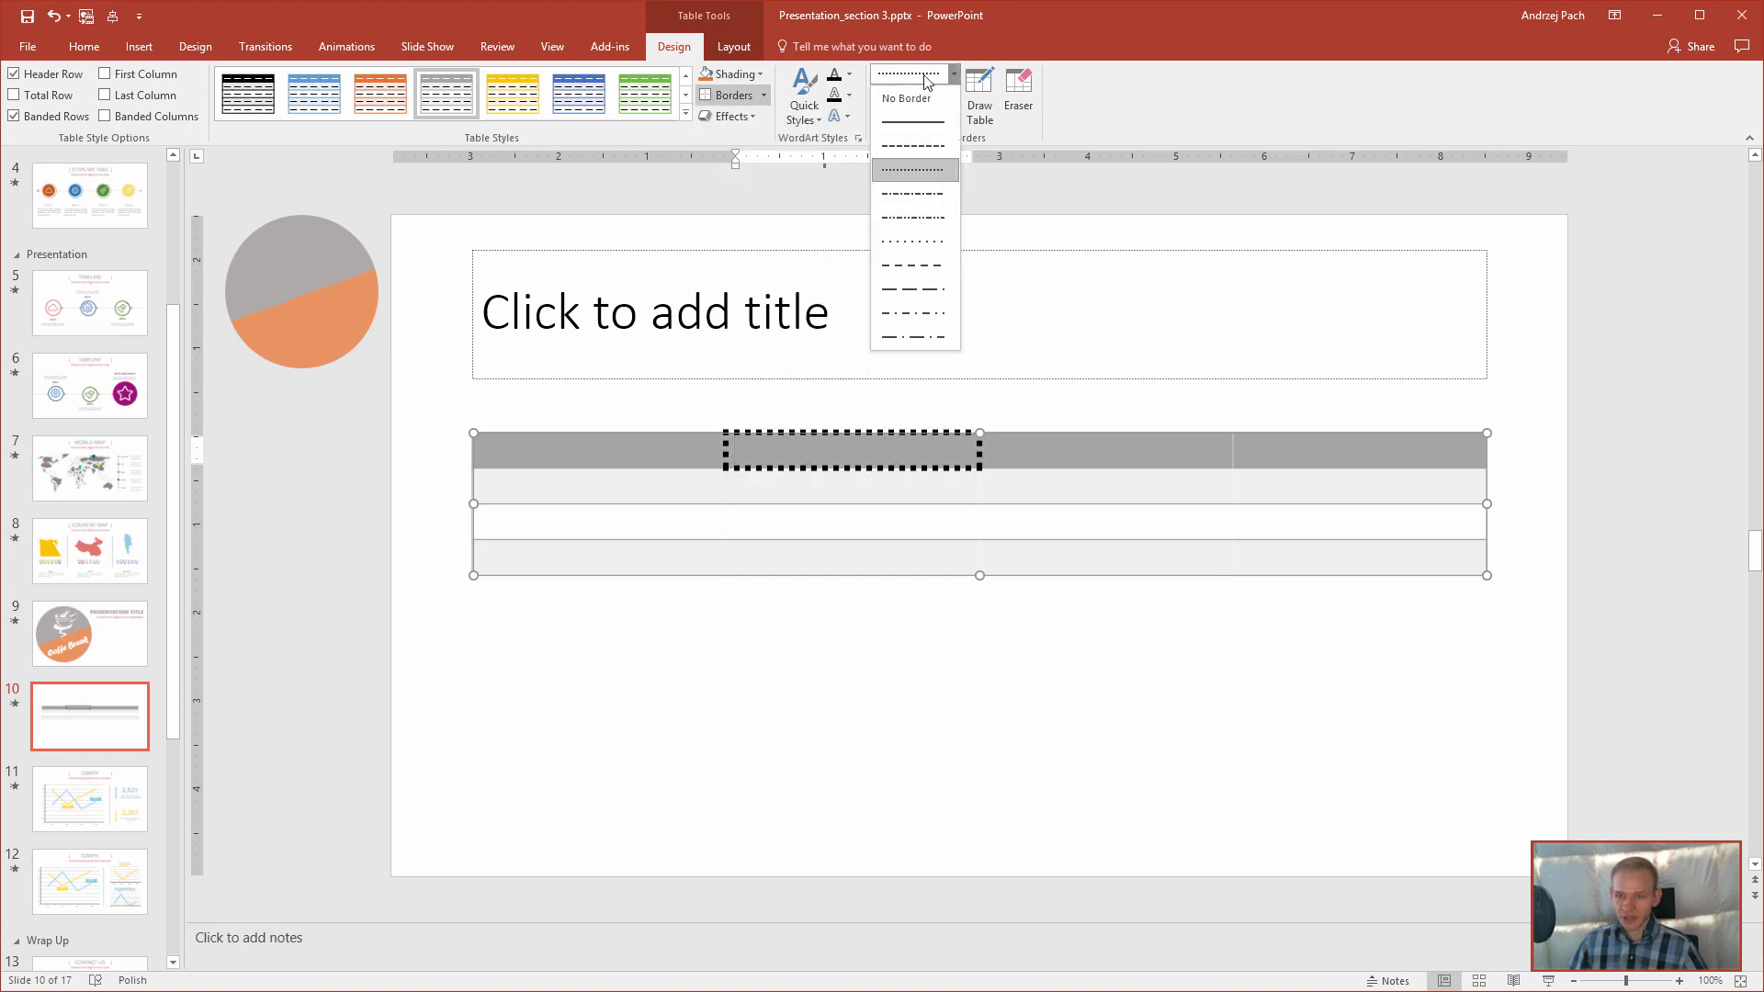
left_click(936, 123)
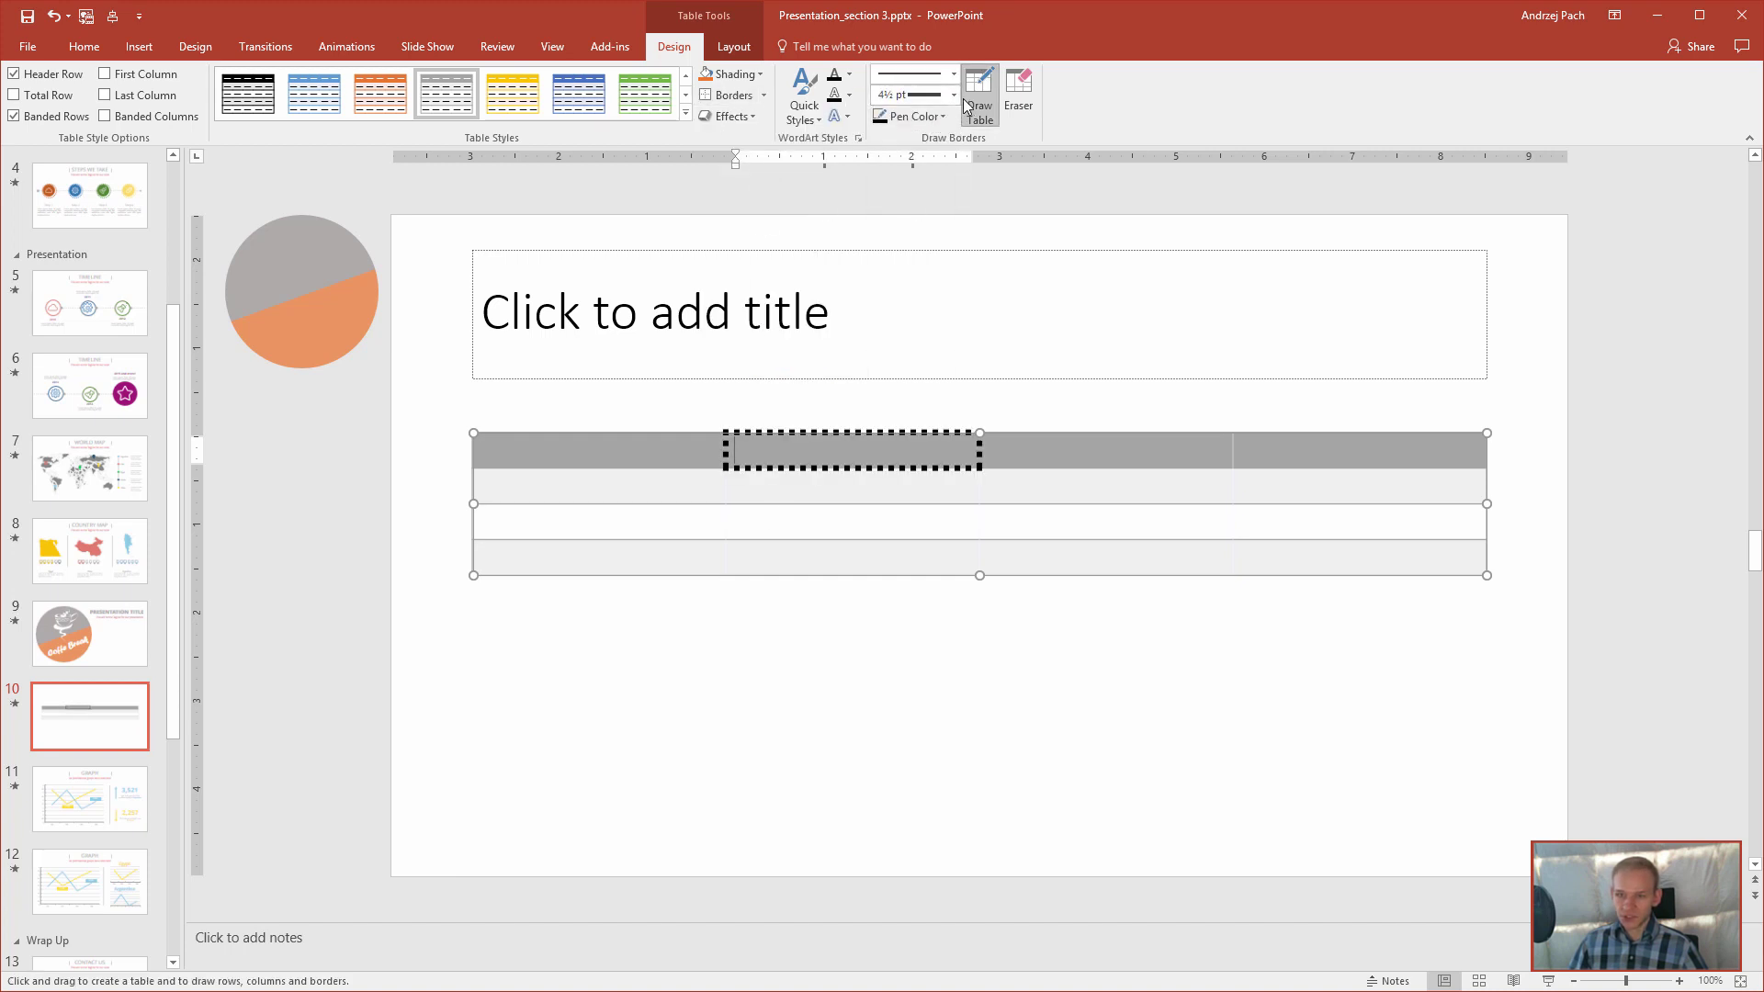
left_click(953, 94)
left_click(928, 145)
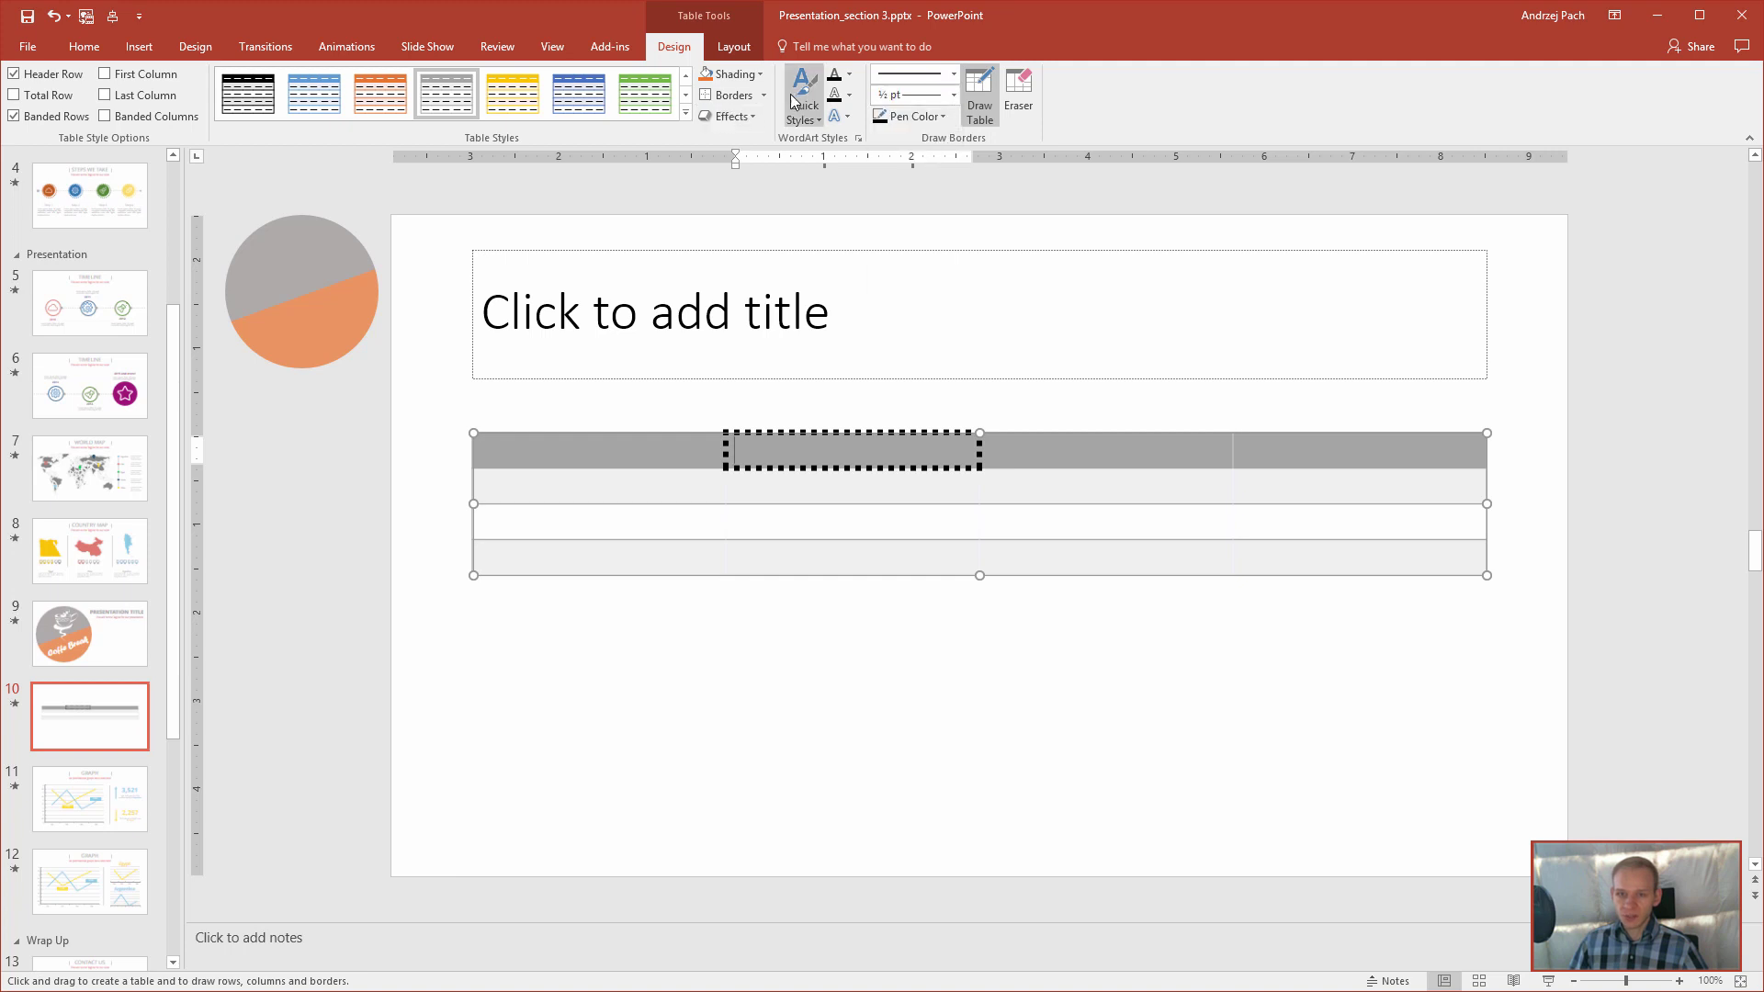
left_click(704, 96)
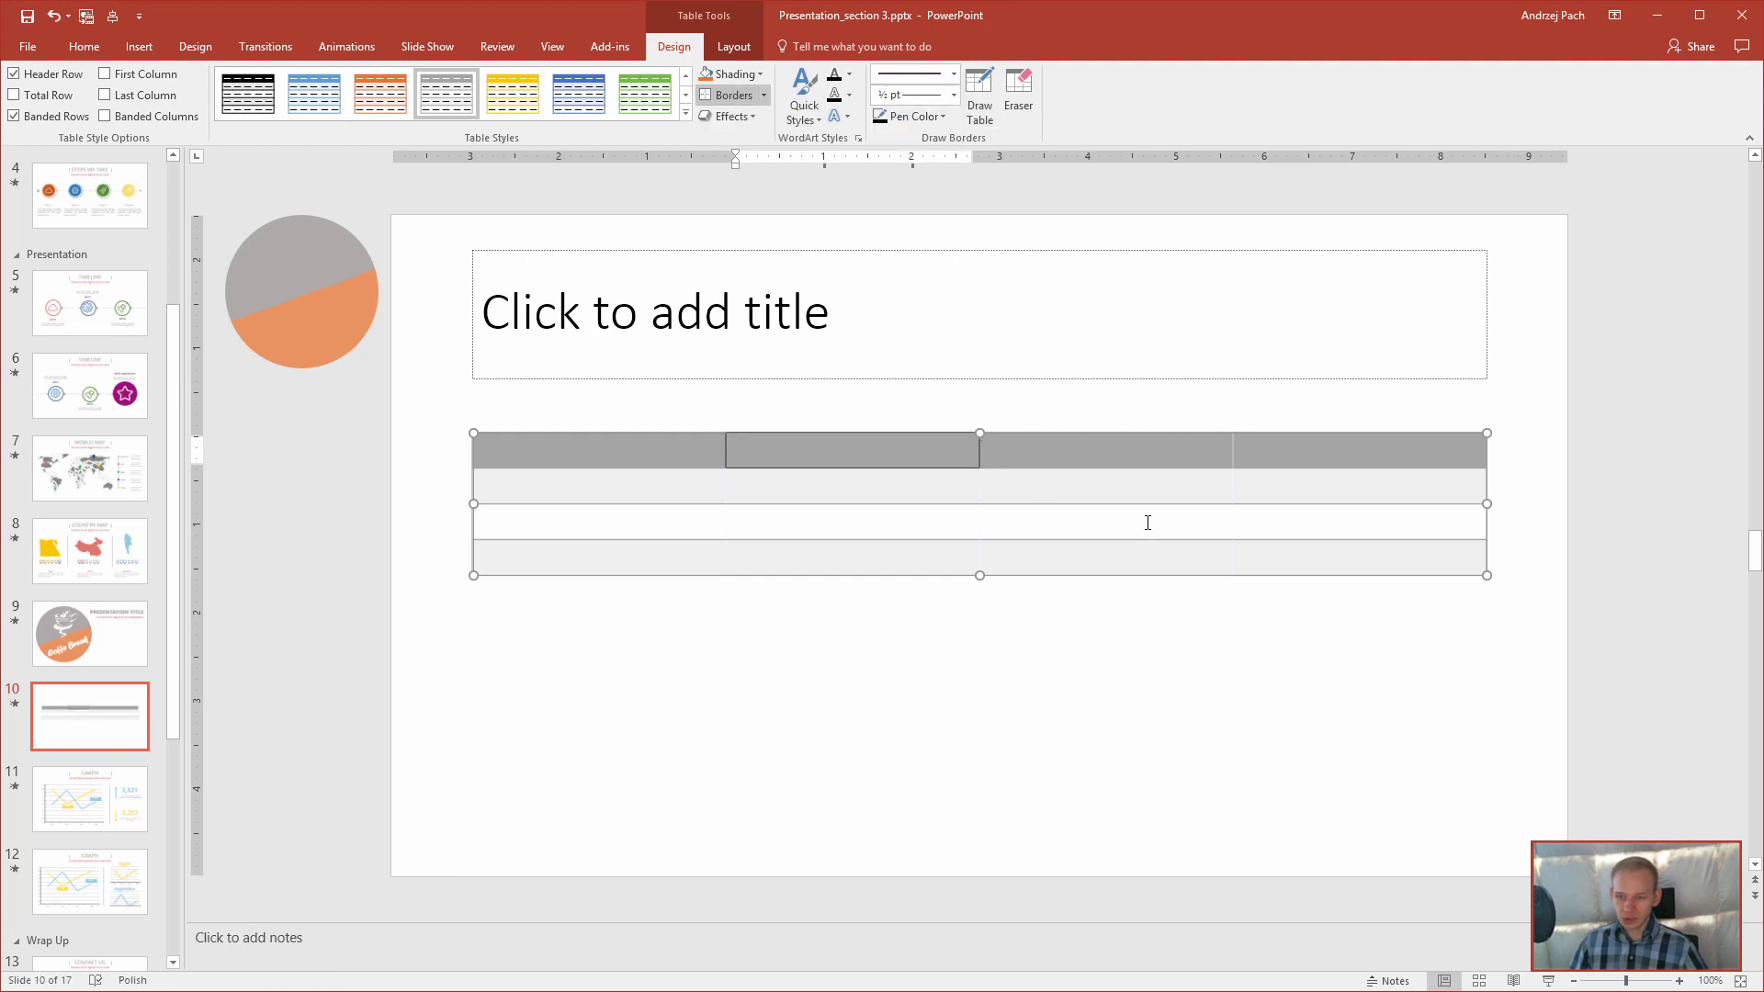
- Outline the third-row, third-column cell and add a Diagonal Up border to a lower cell
left_click(1147, 523)
left_click(706, 96)
left_click(763, 95)
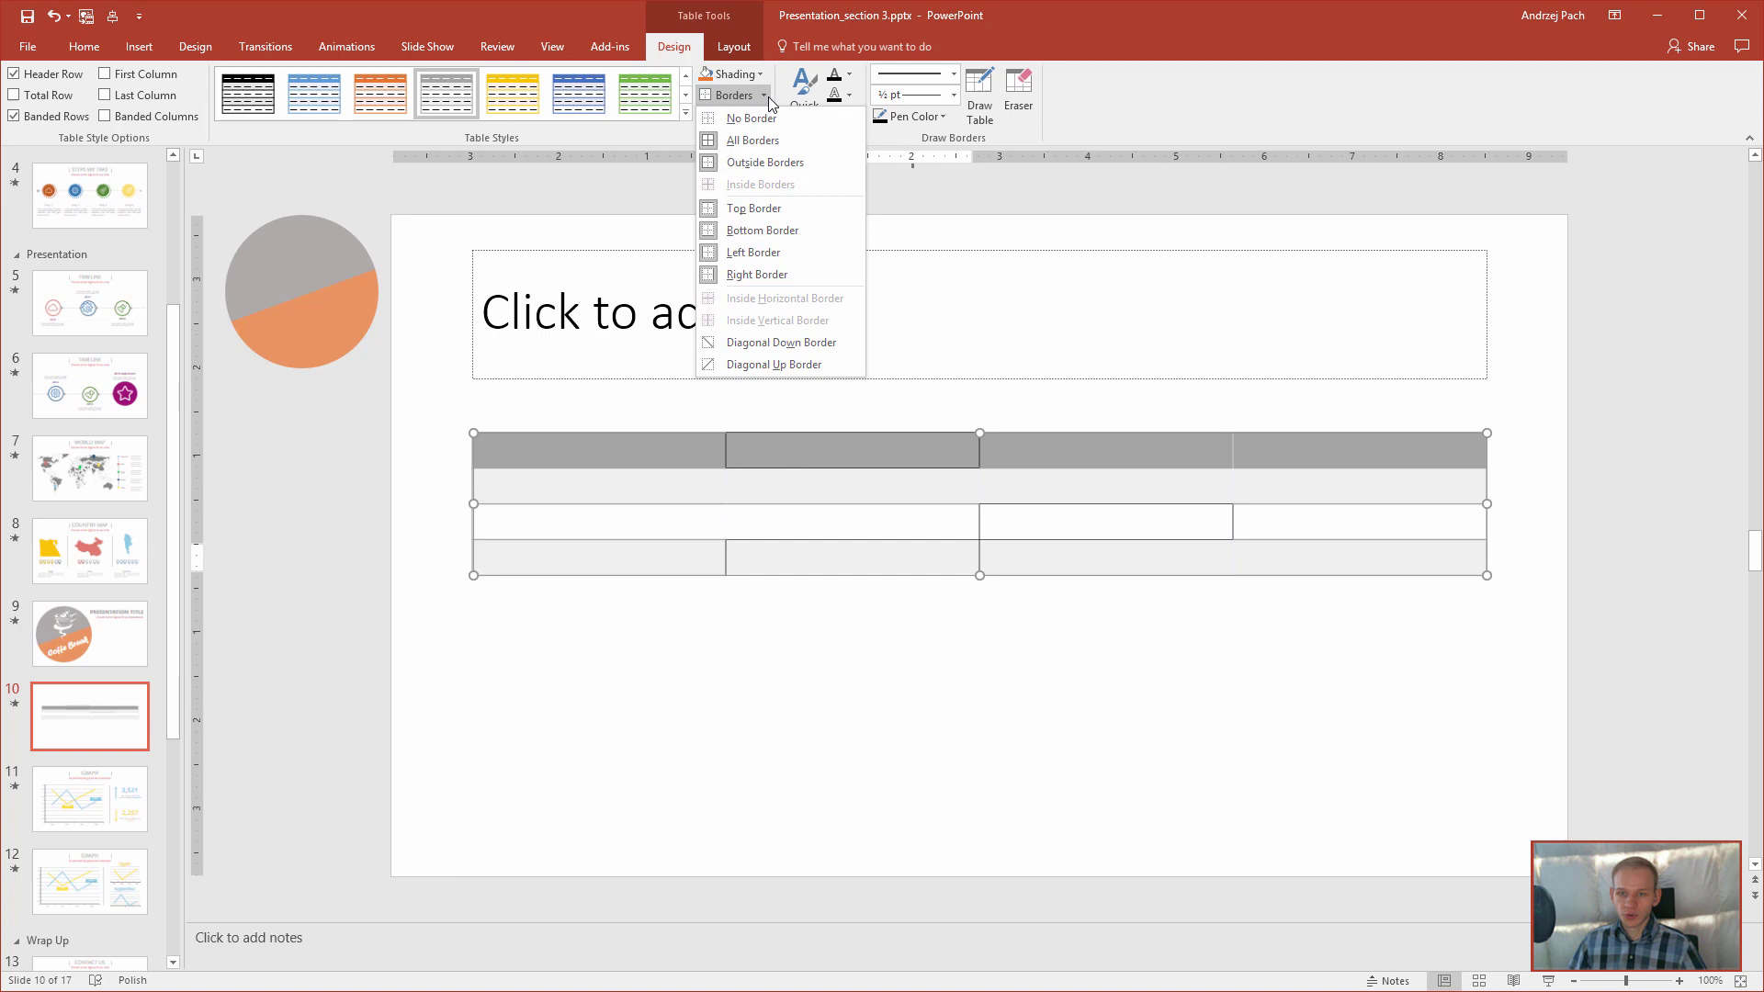
left_click(792, 365)
left_click(967, 687)
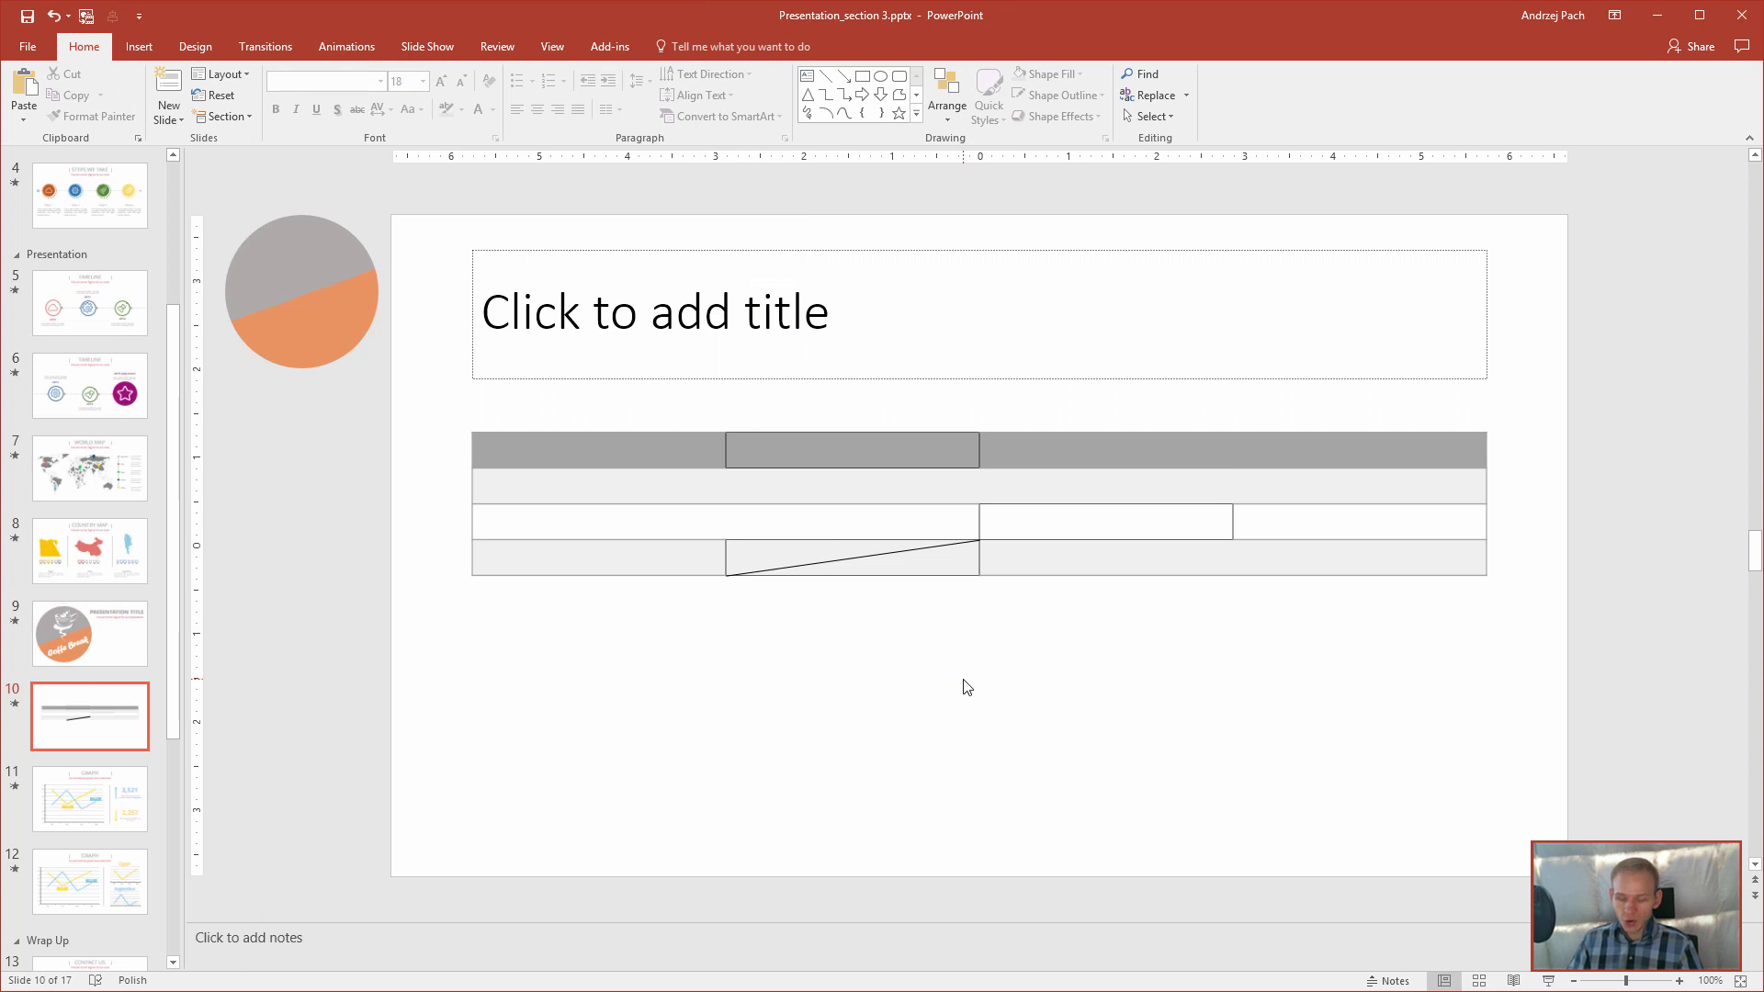
- Shade all four header-row cells with the circle's orange, sampled with the eyedropper
left_click(644, 455)
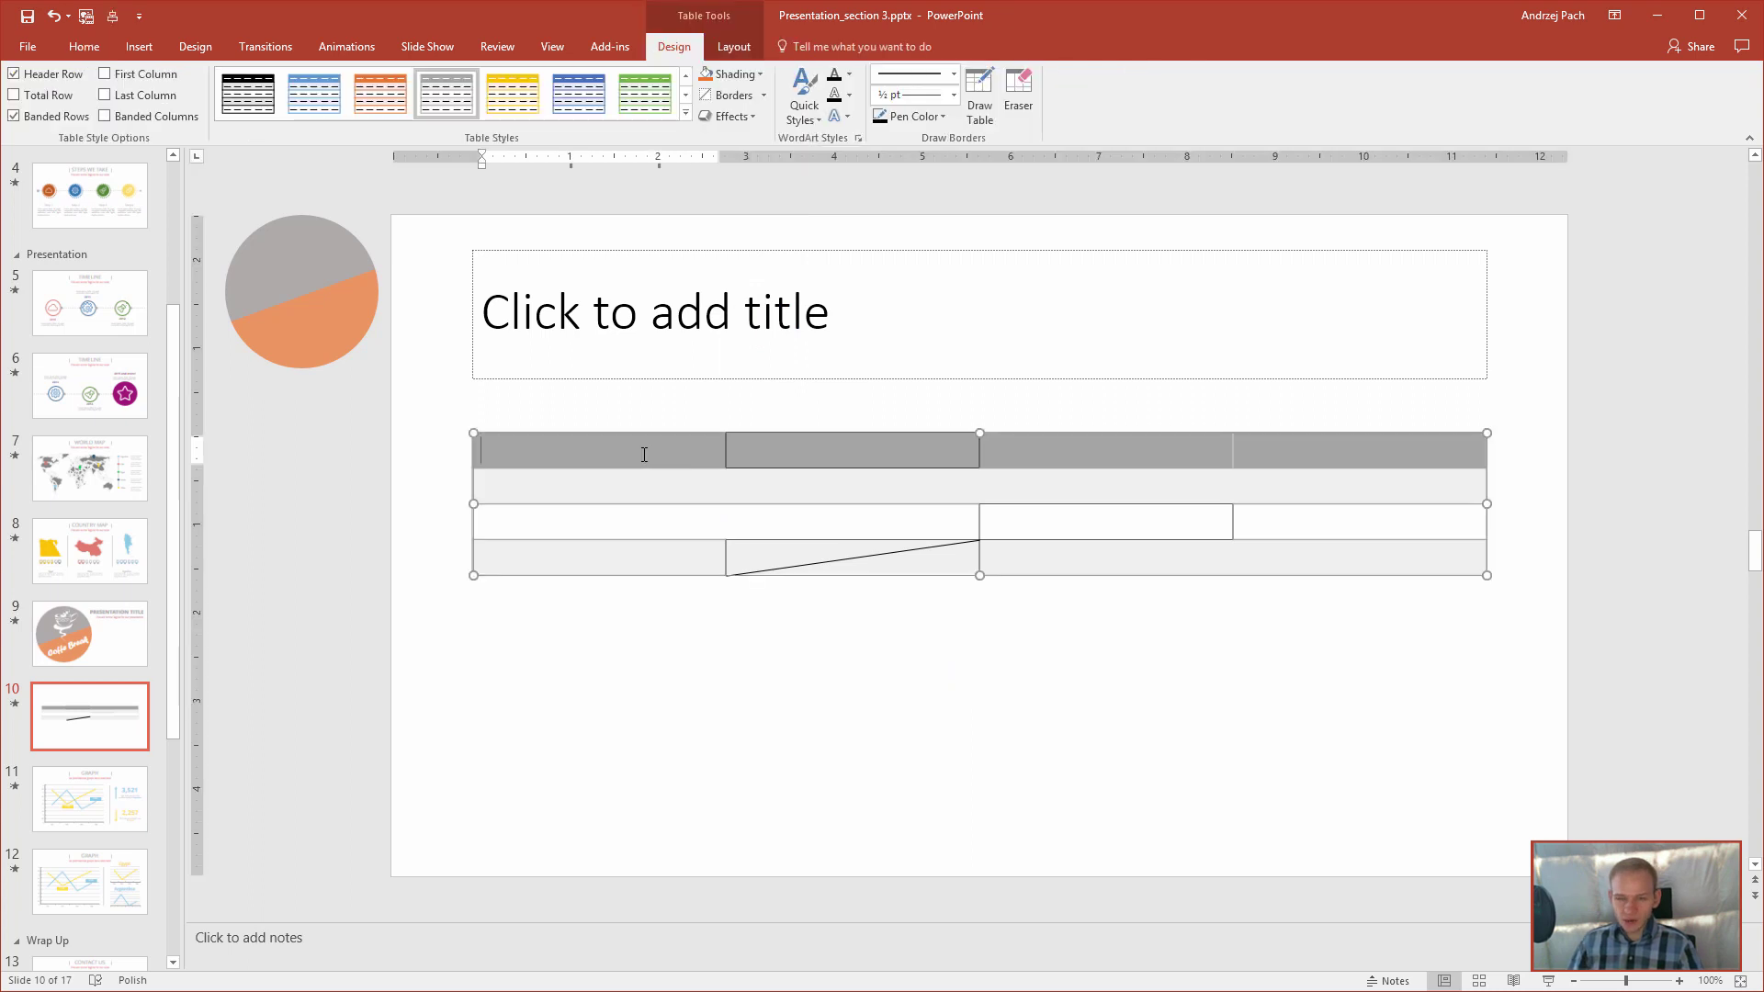
left_click(759, 75)
key("Escape")
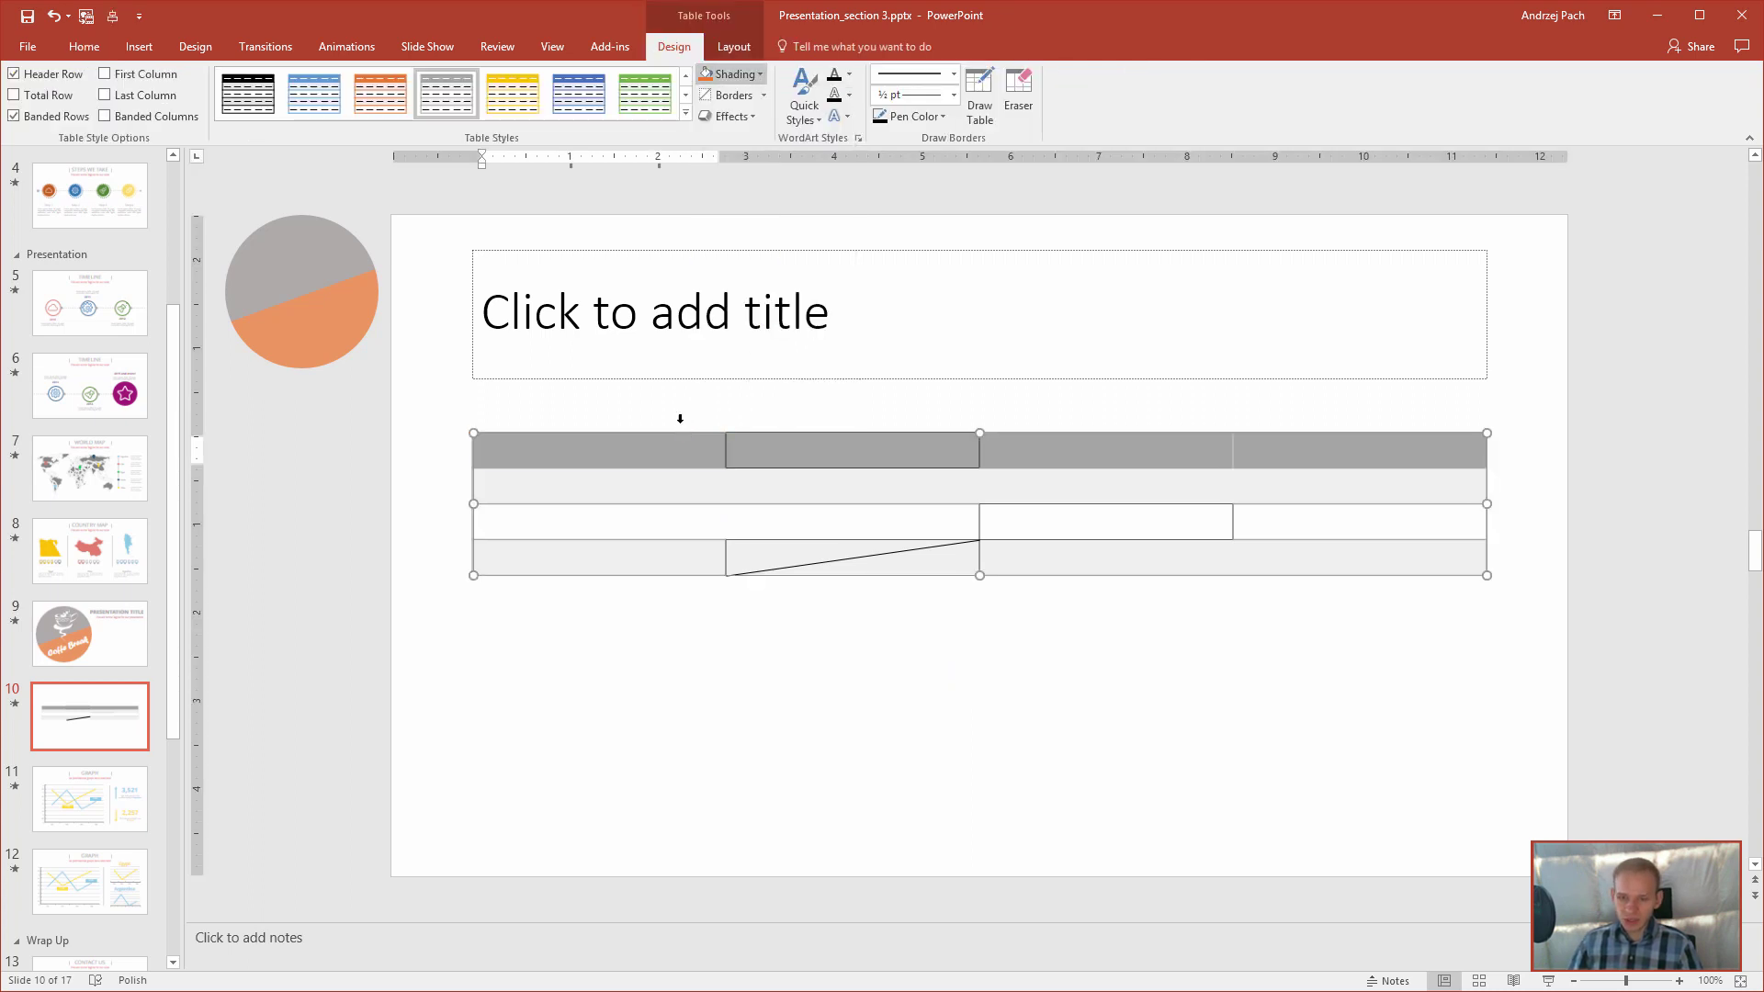
left_click_drag(698, 450, 1421, 468)
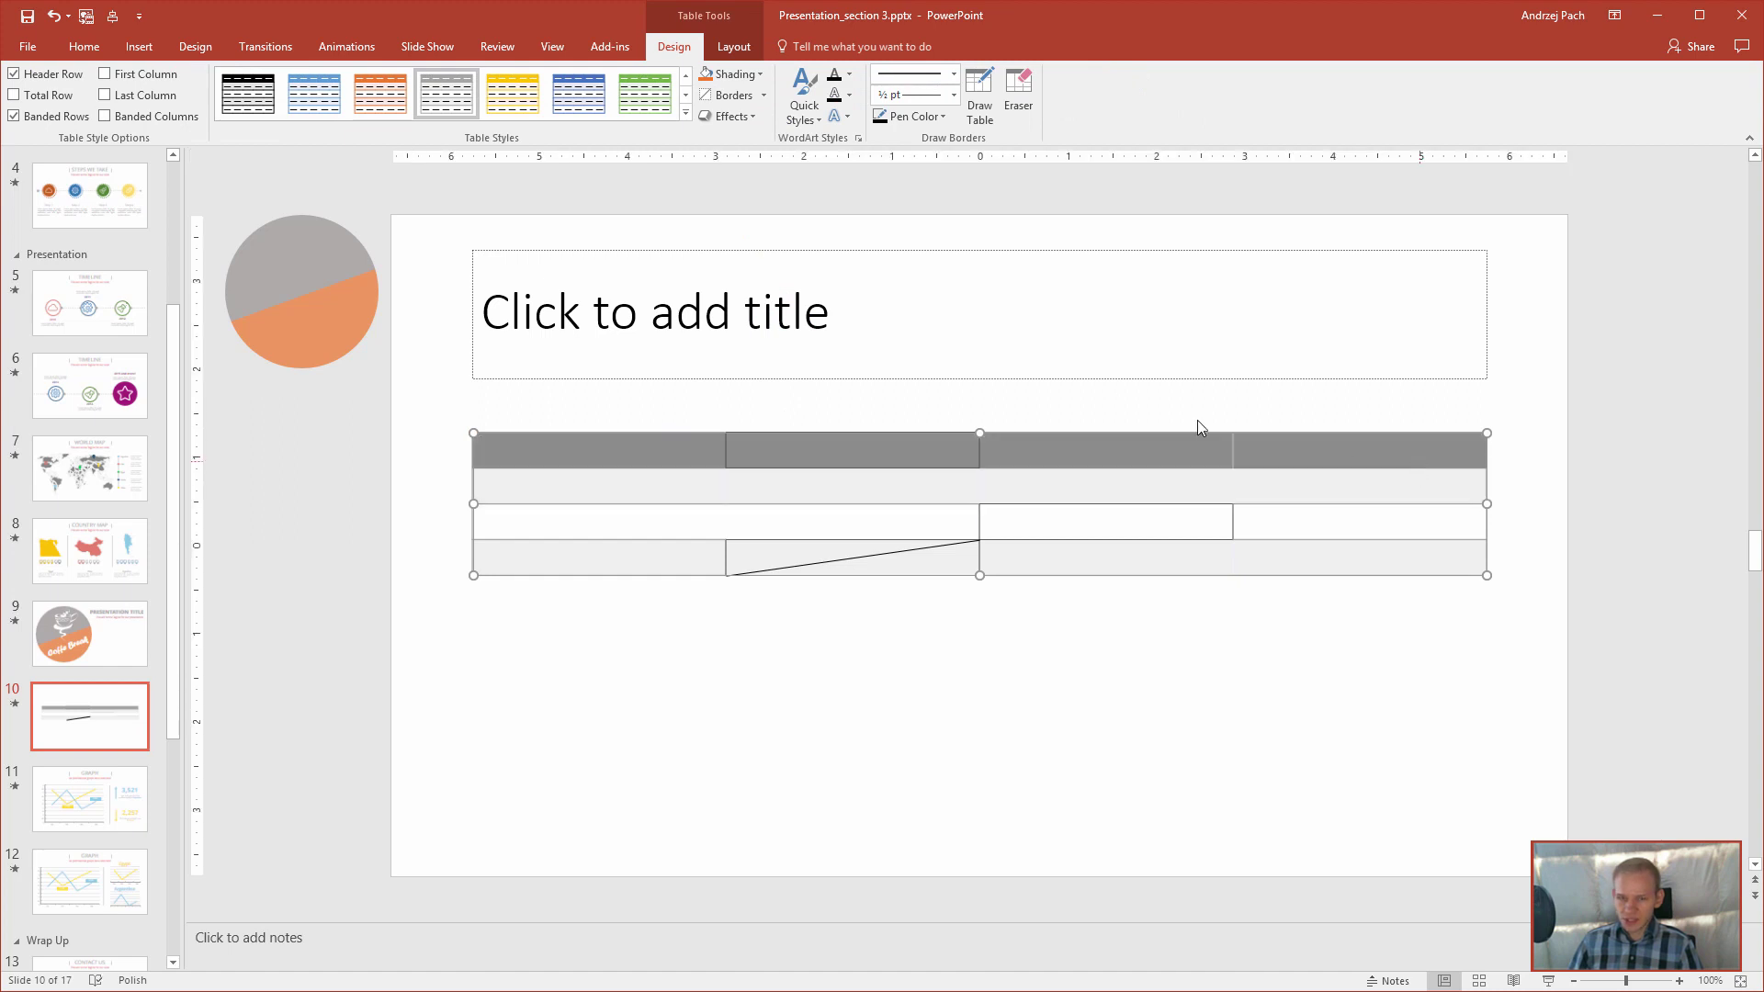
left_click(759, 74)
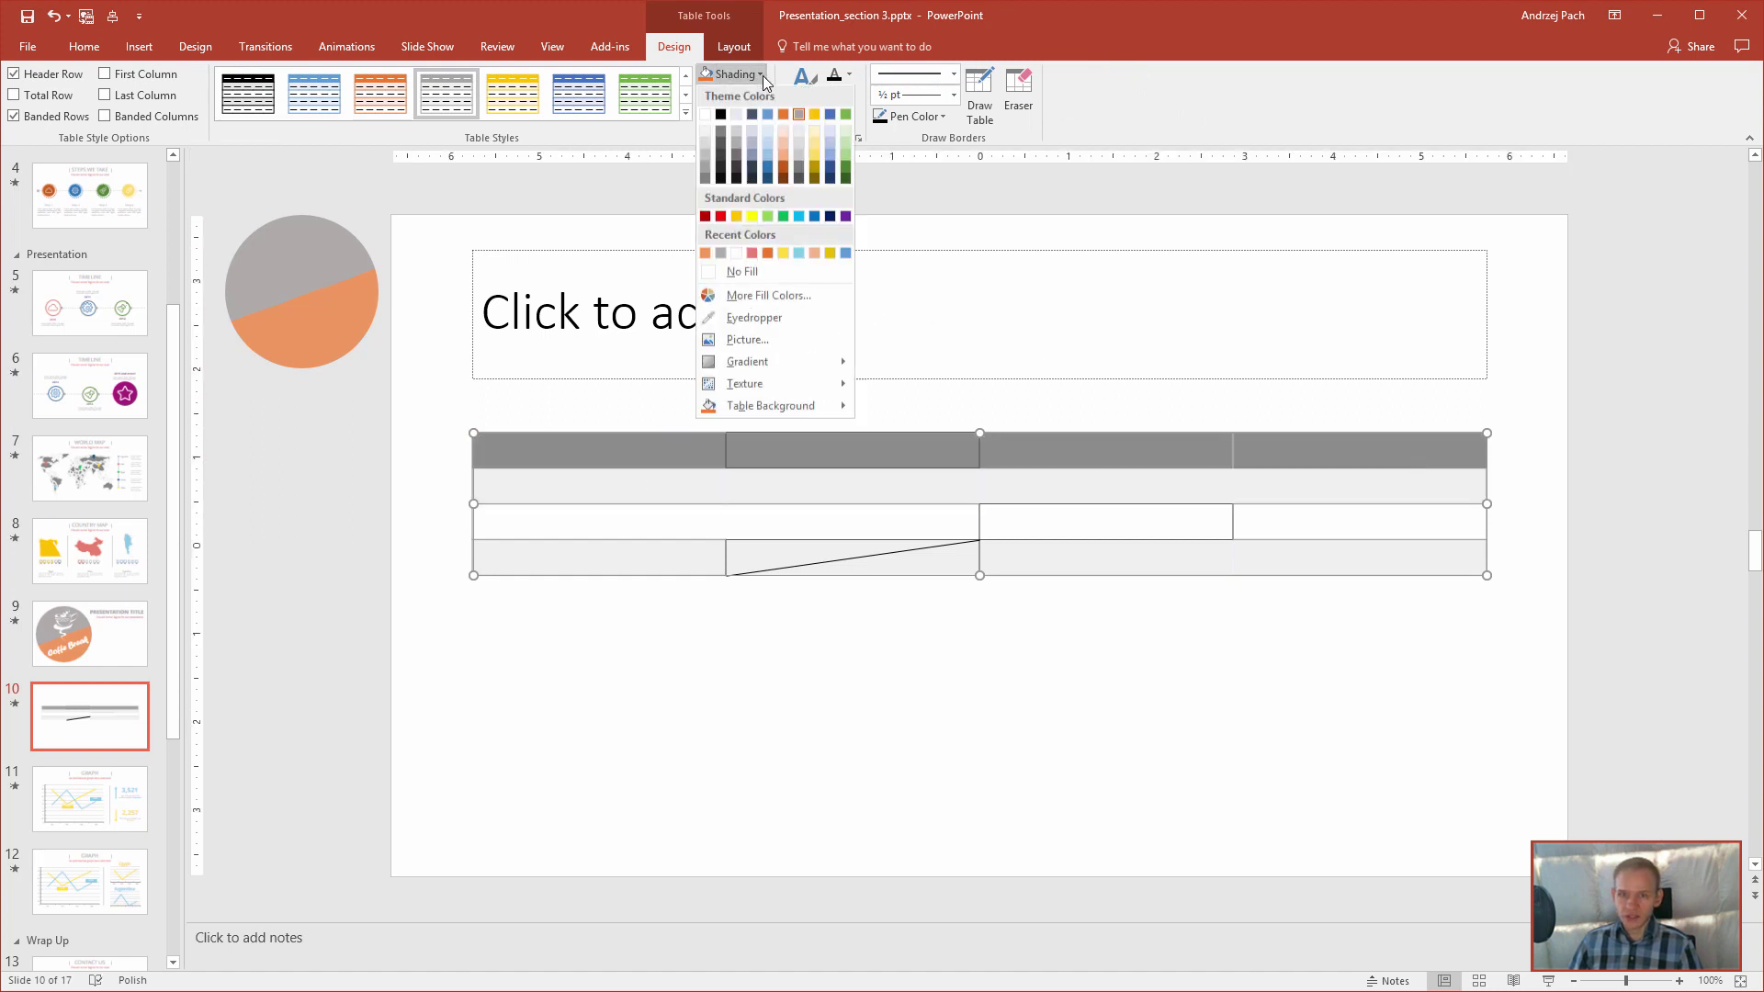
left_click(751, 318)
left_click(351, 313)
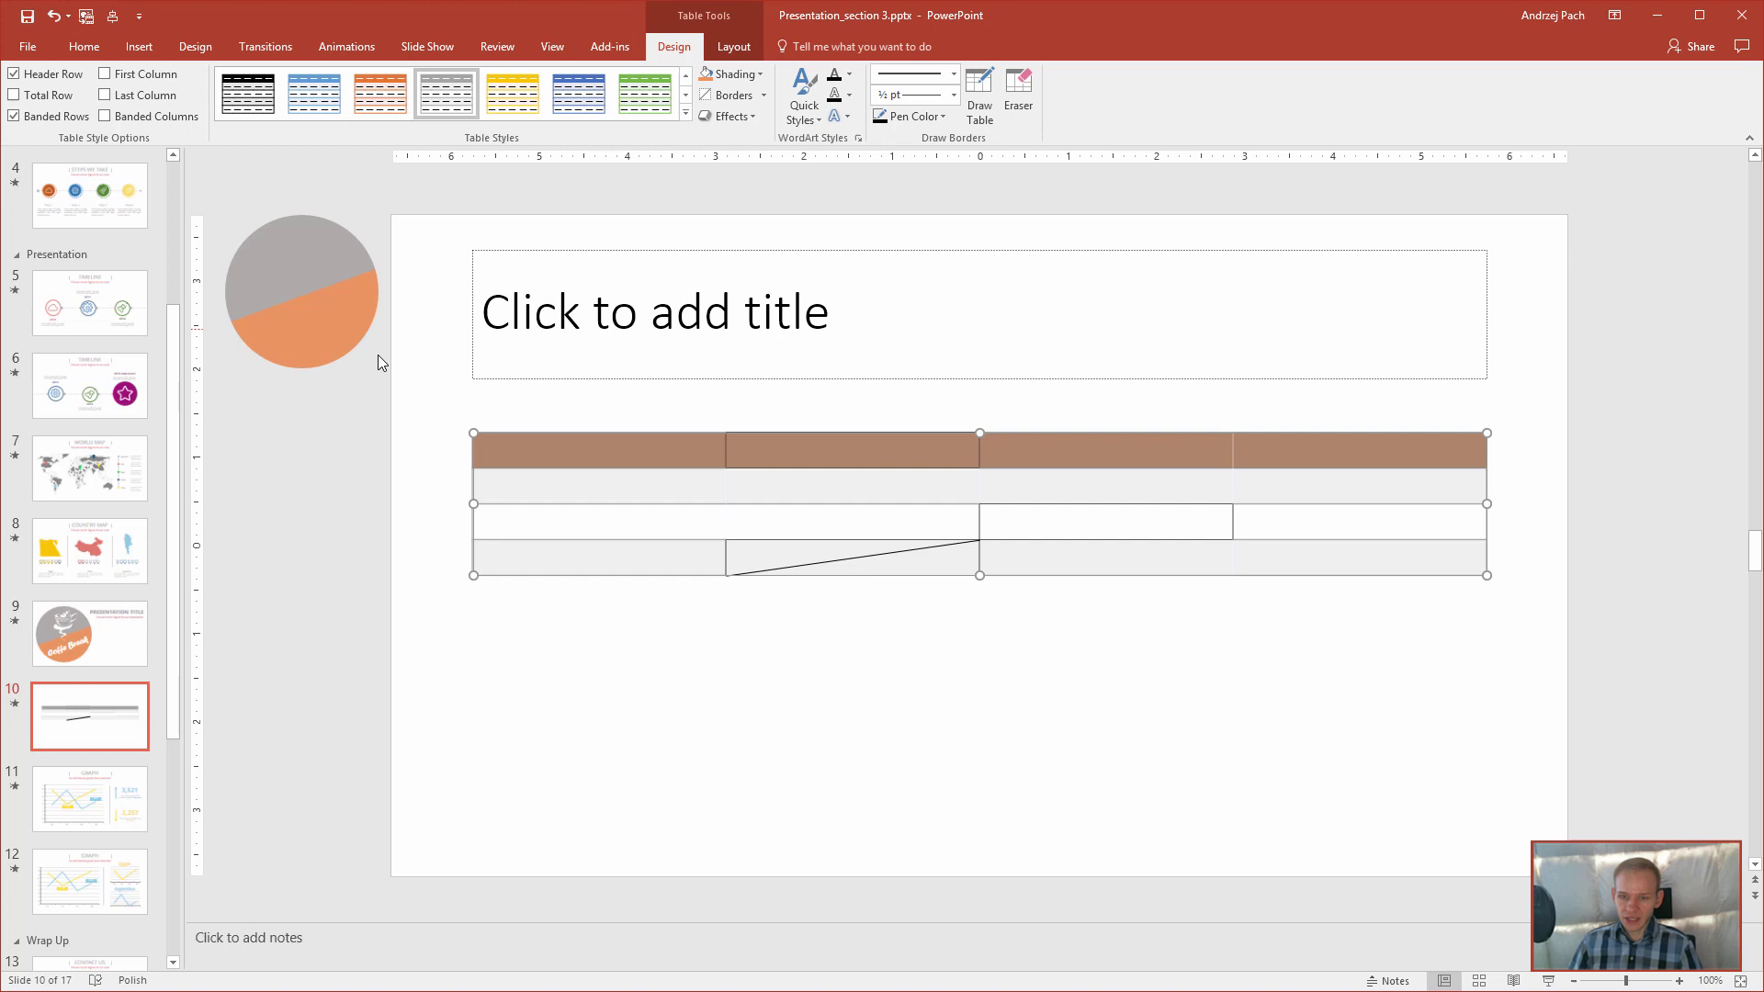
left_click(901, 710)
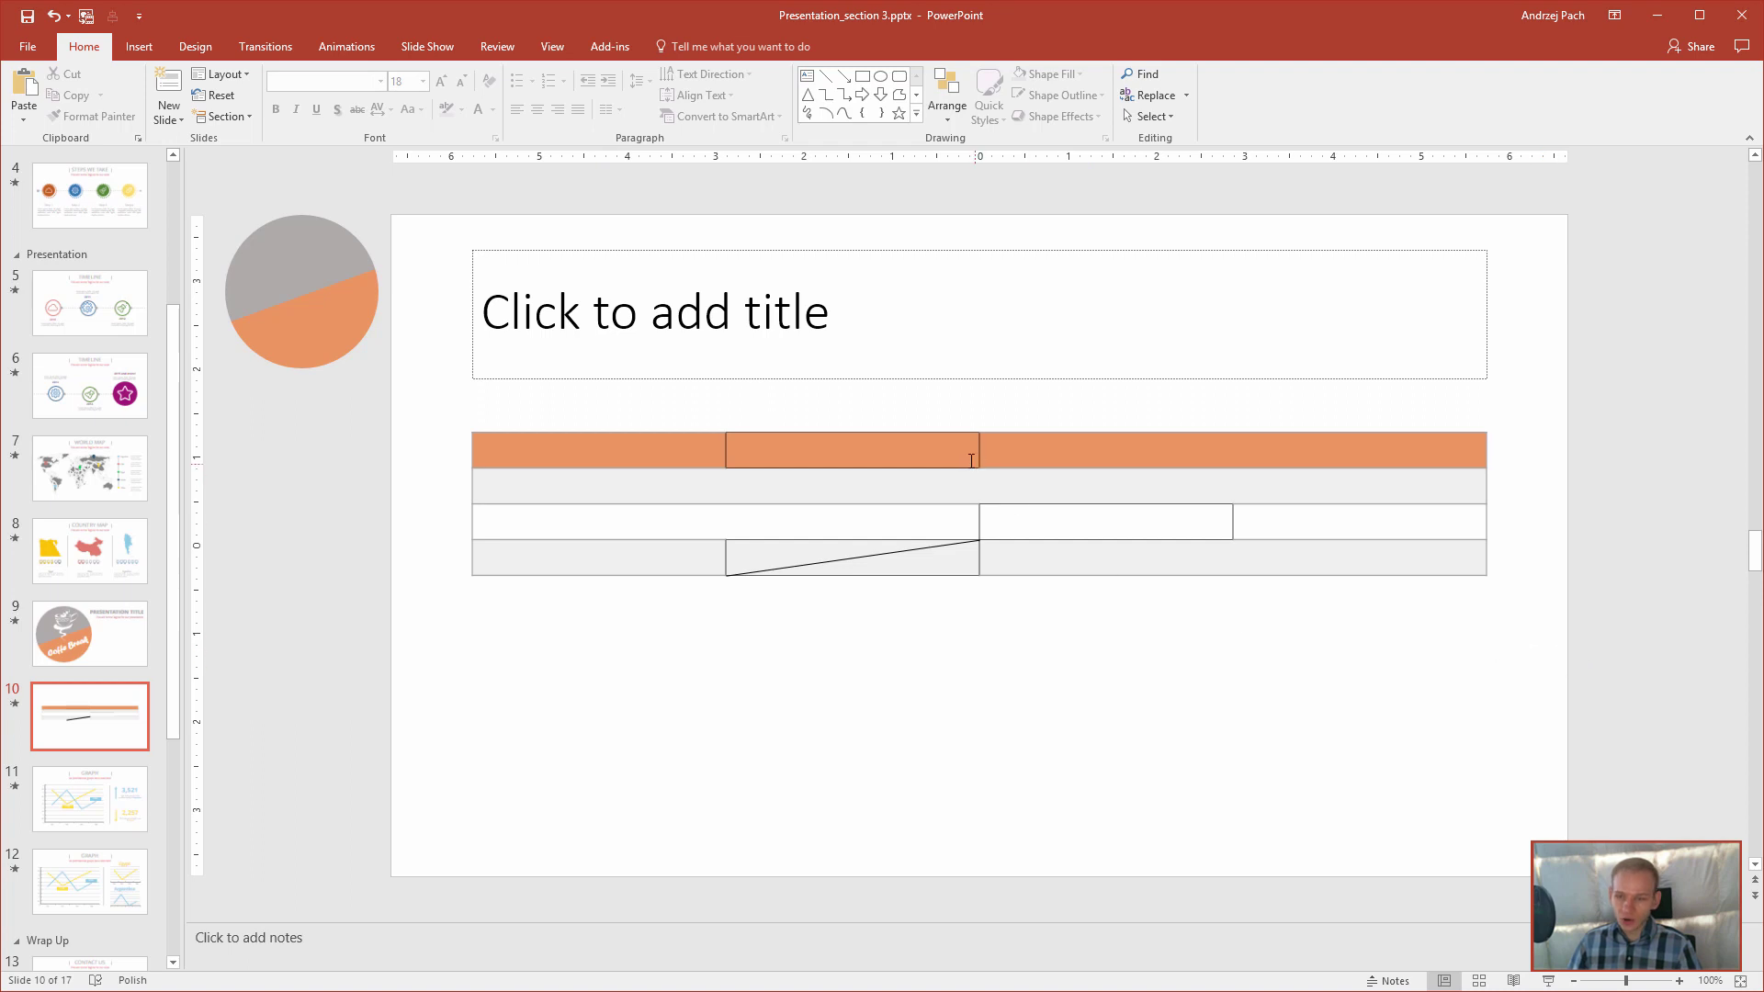
- Move the table up under the title and draw a long rectangle bar beneath it
left_click(950, 434)
left_click_drag(947, 441, 949, 395)
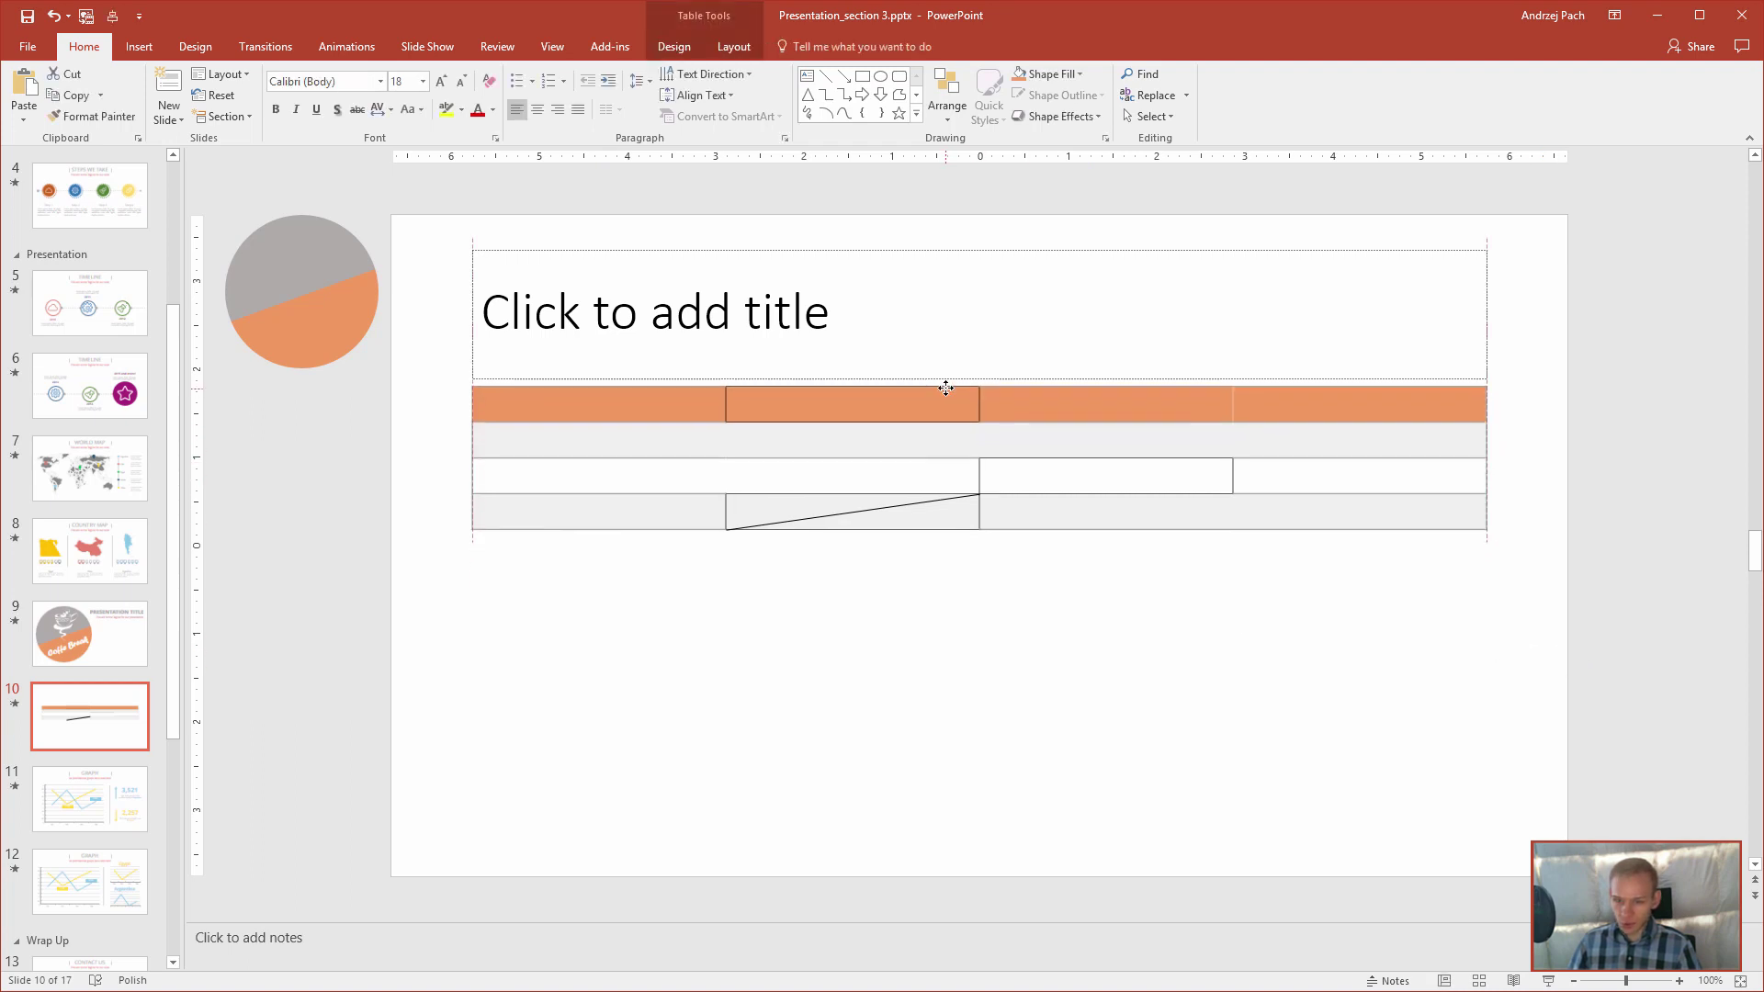
left_click(145, 47)
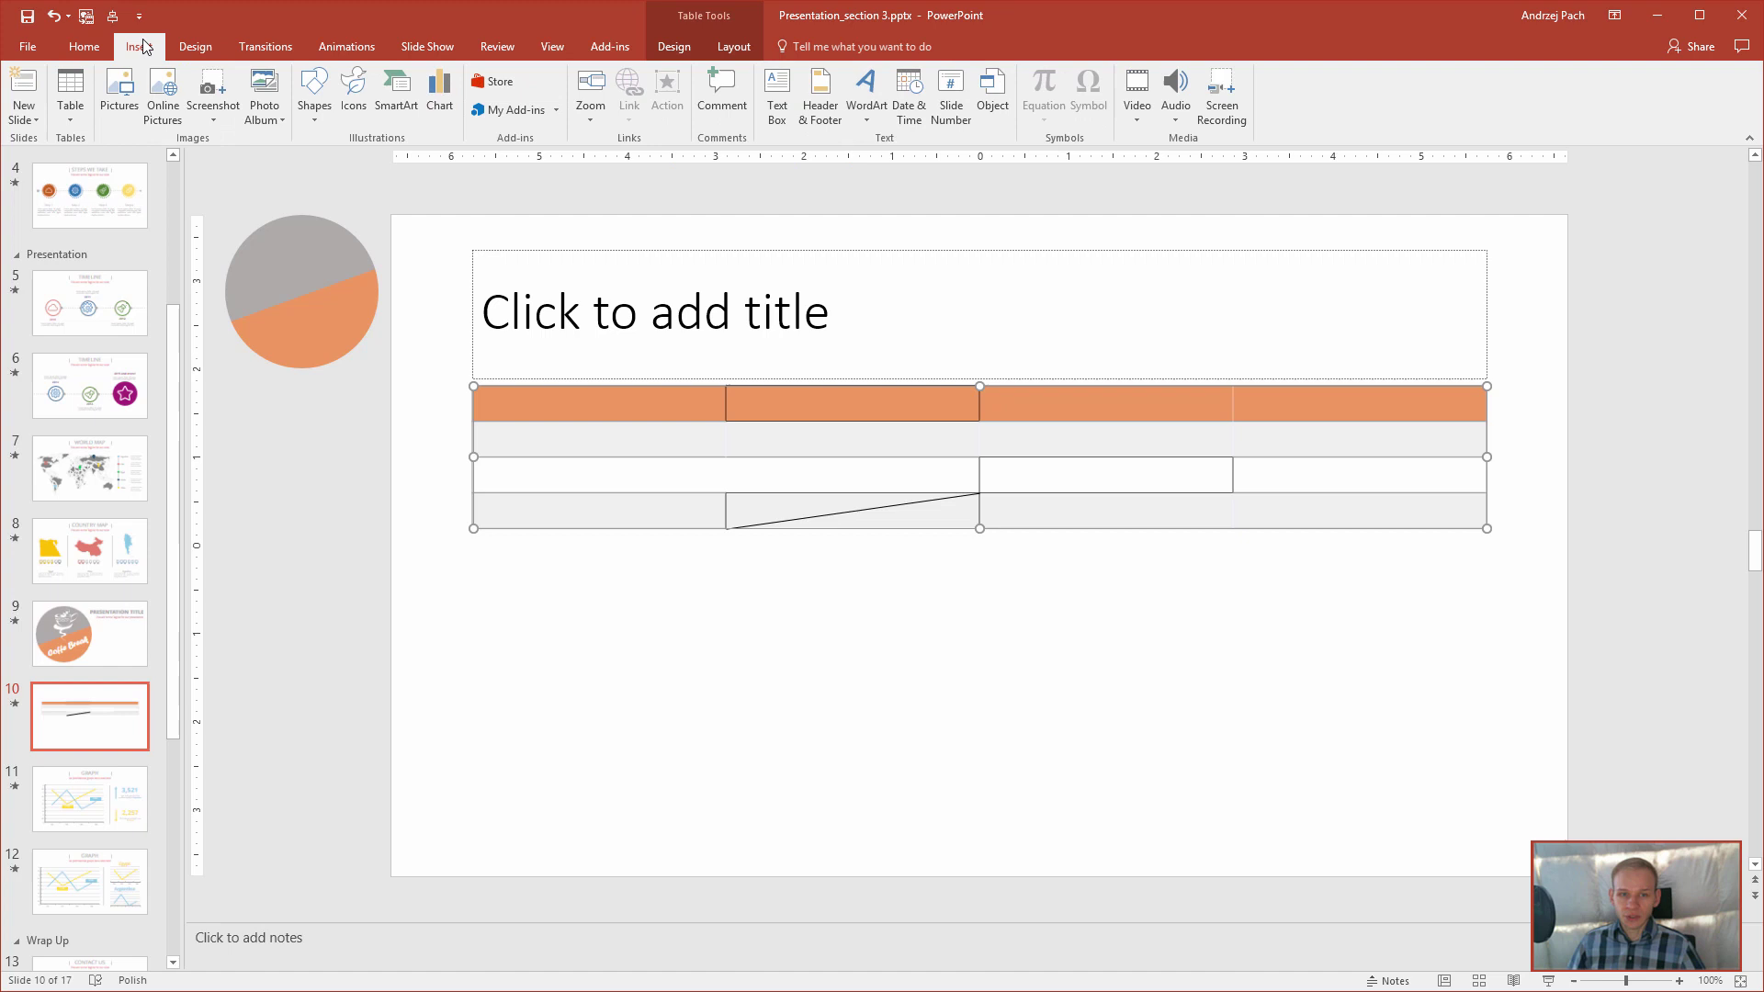
left_click(317, 121)
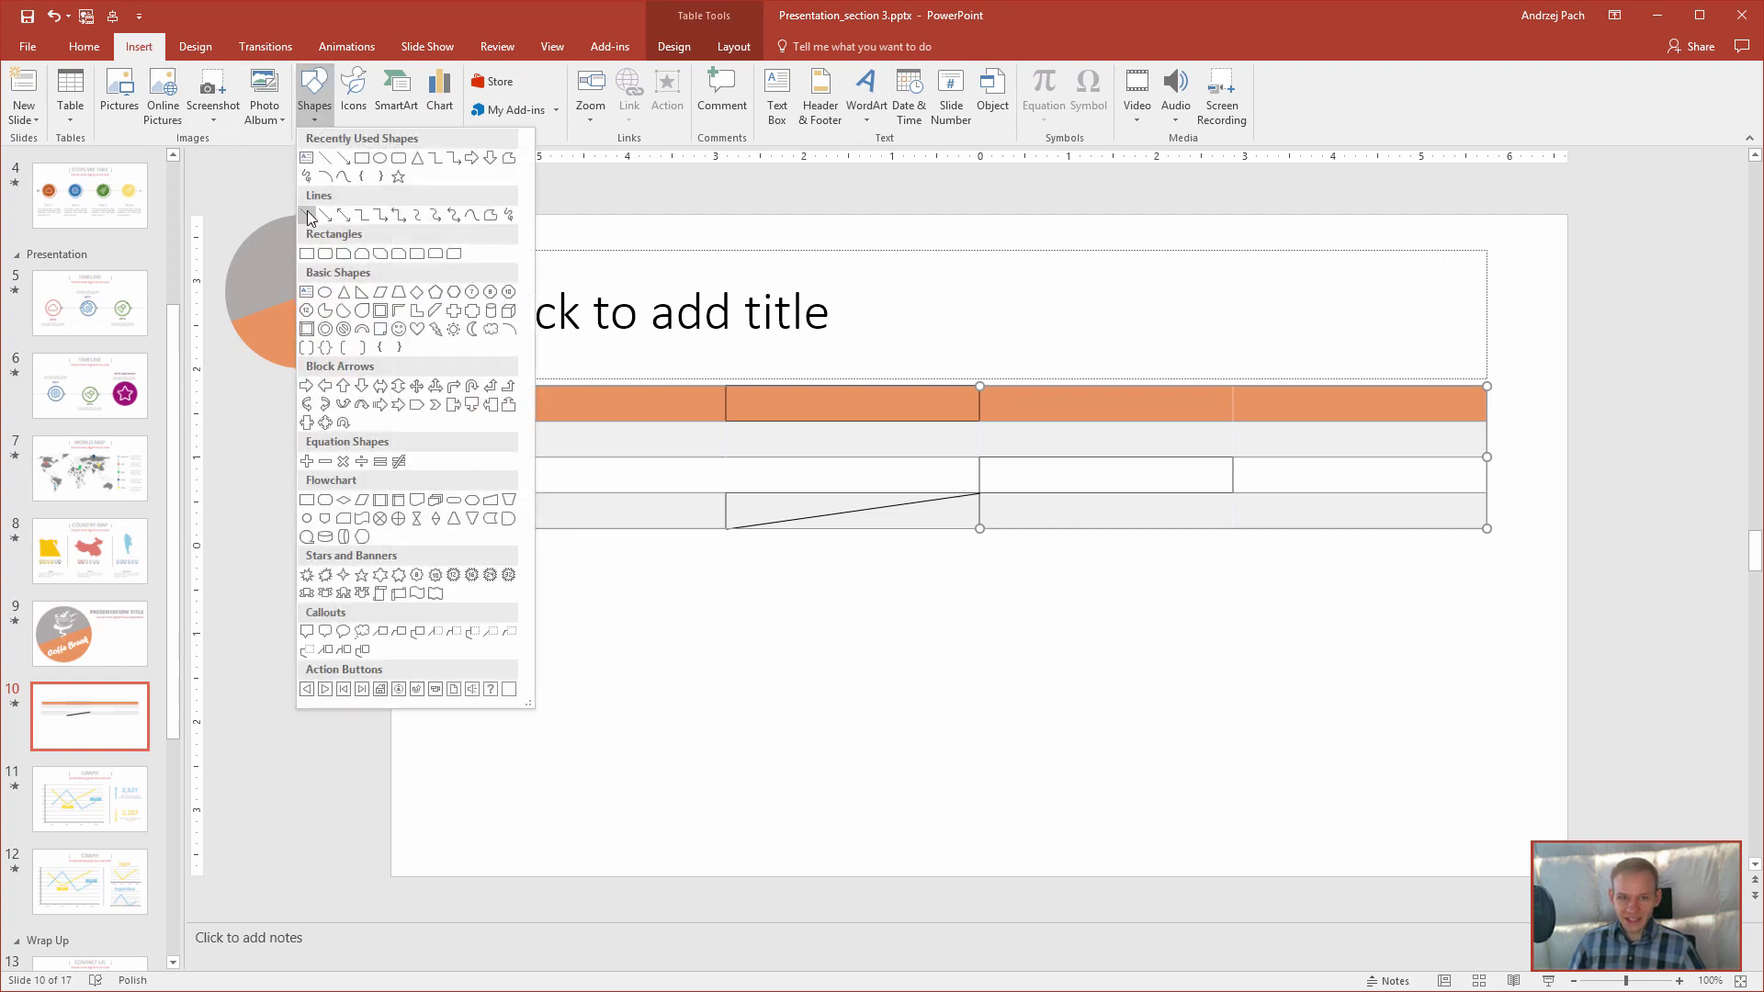
left_click(308, 253)
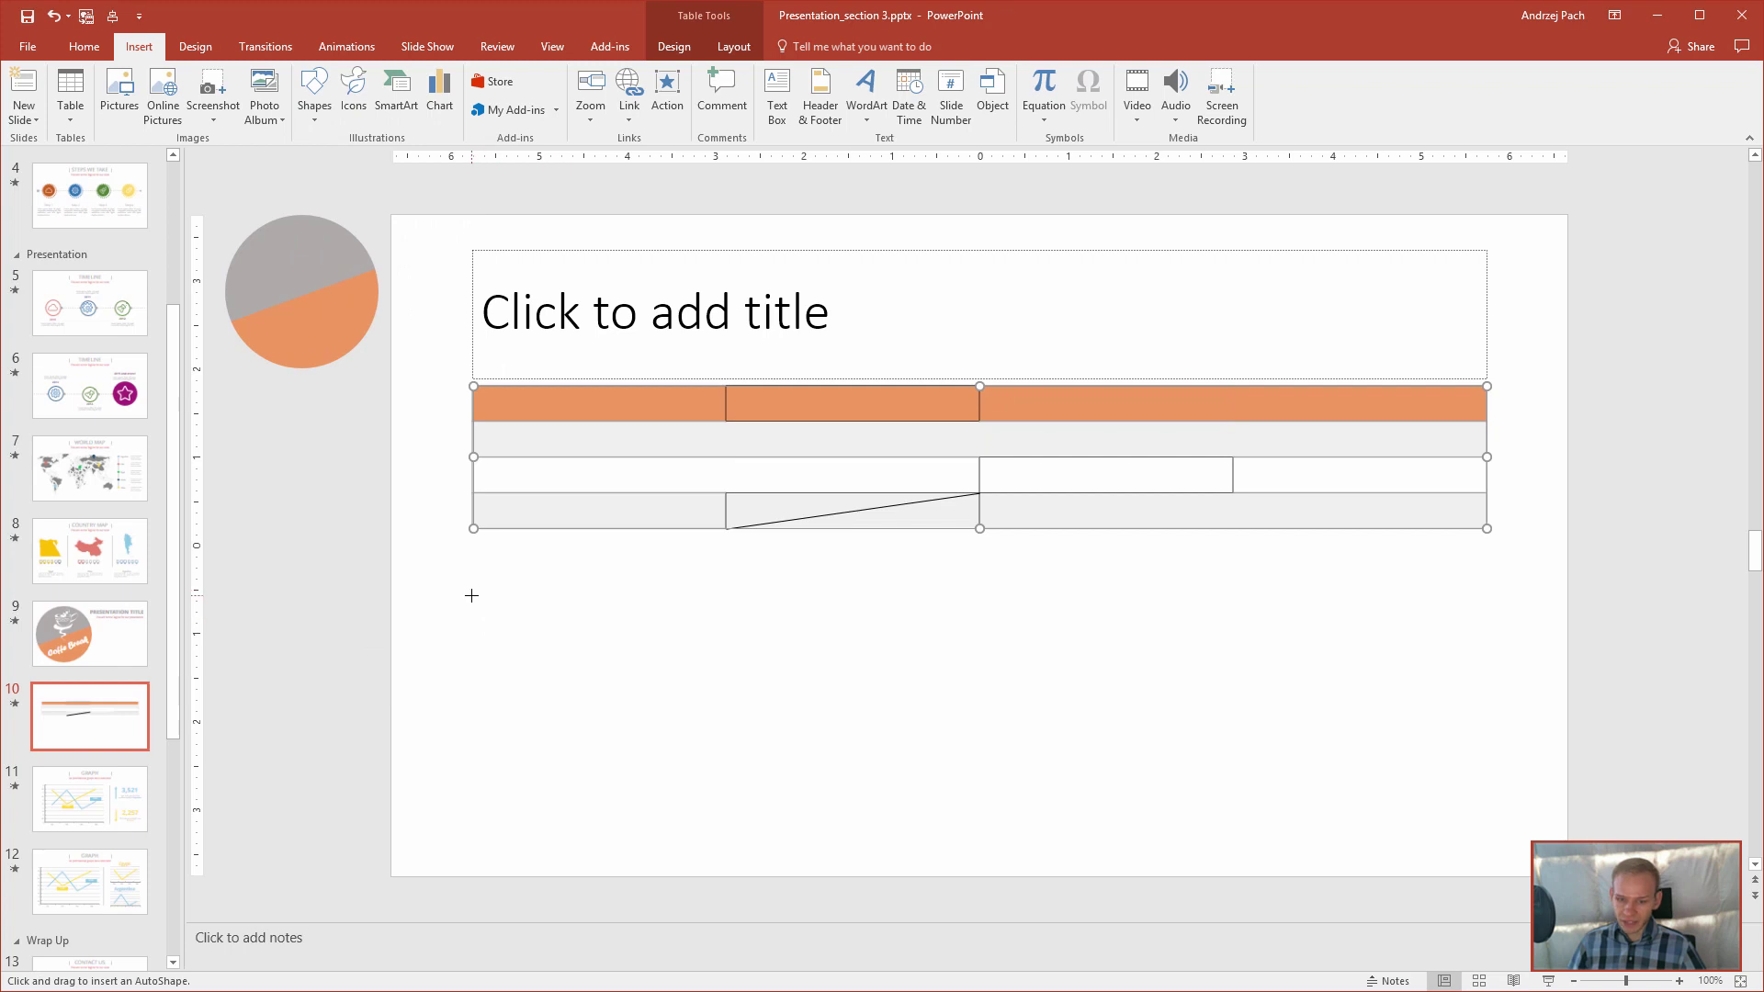
mouse_move(471, 595)
left_mouse_down()
mouse_move(1071, 598)
mouse_move(1487, 632)
left_mouse_up()
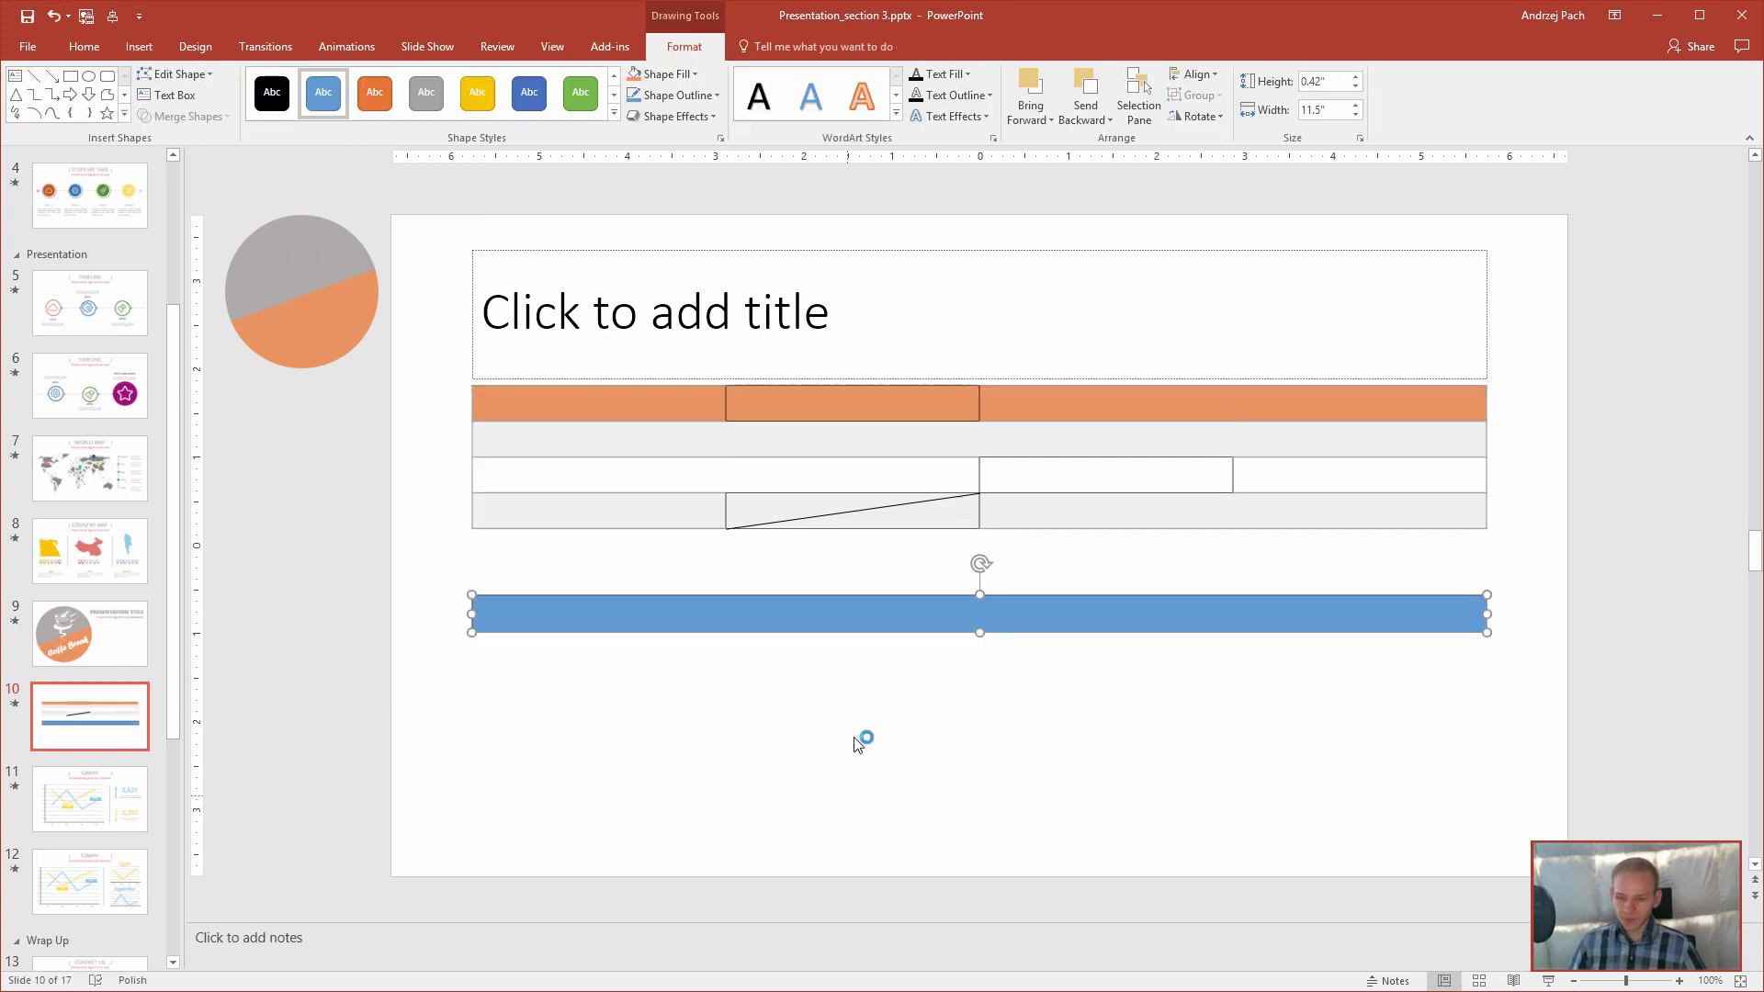
- Remove the blue bar's outline
left_click(714, 95)
left_click(729, 298)
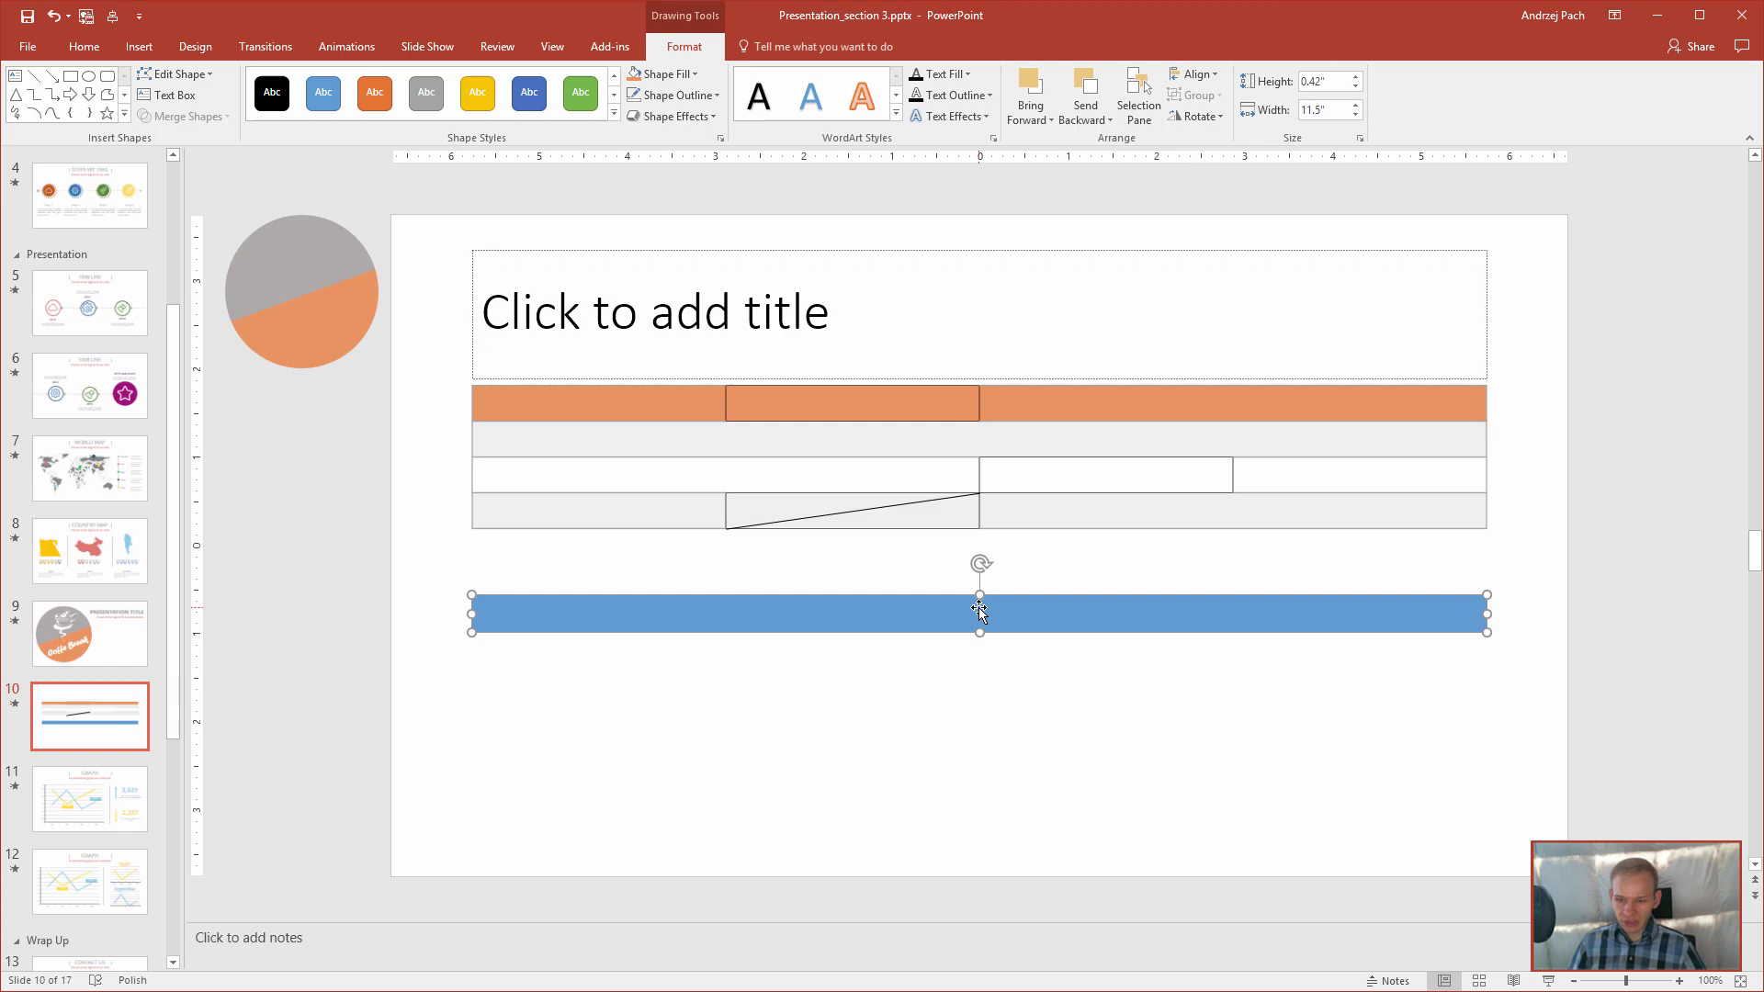
right_click(979, 610)
- Give the bar a linear gradient fill running Linear Right (0°), with a stop moved to 53%
left_click(1066, 939)
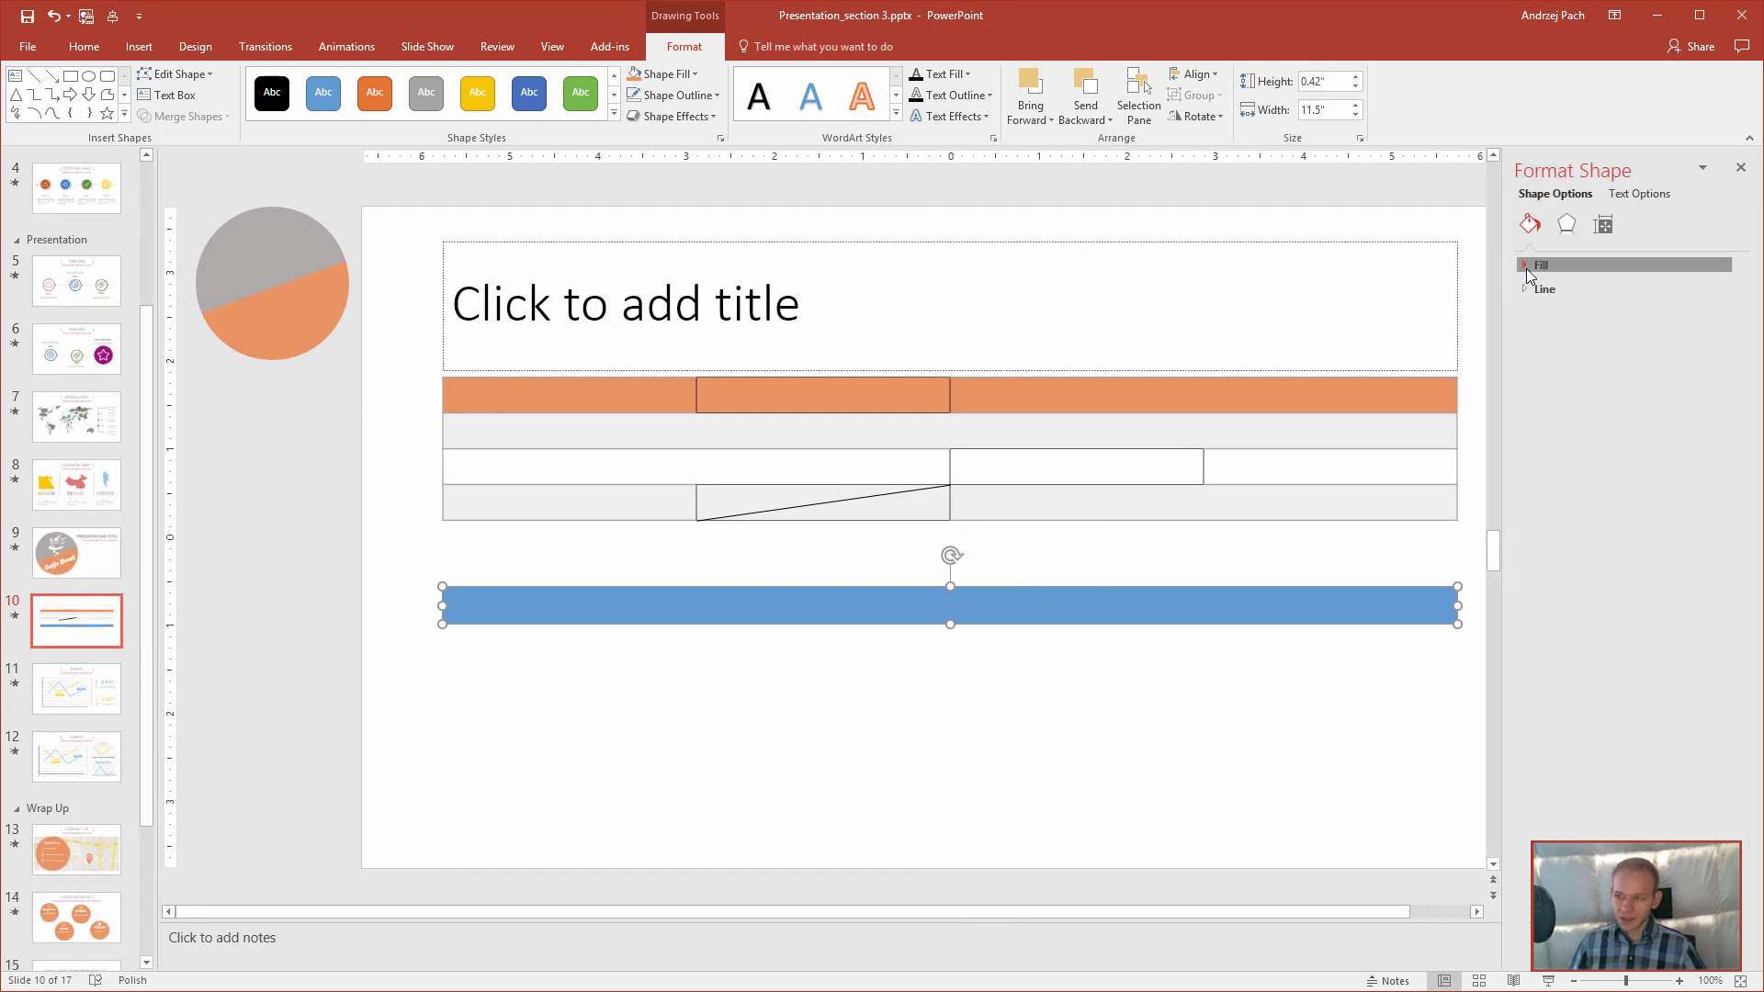
left_click(1525, 266)
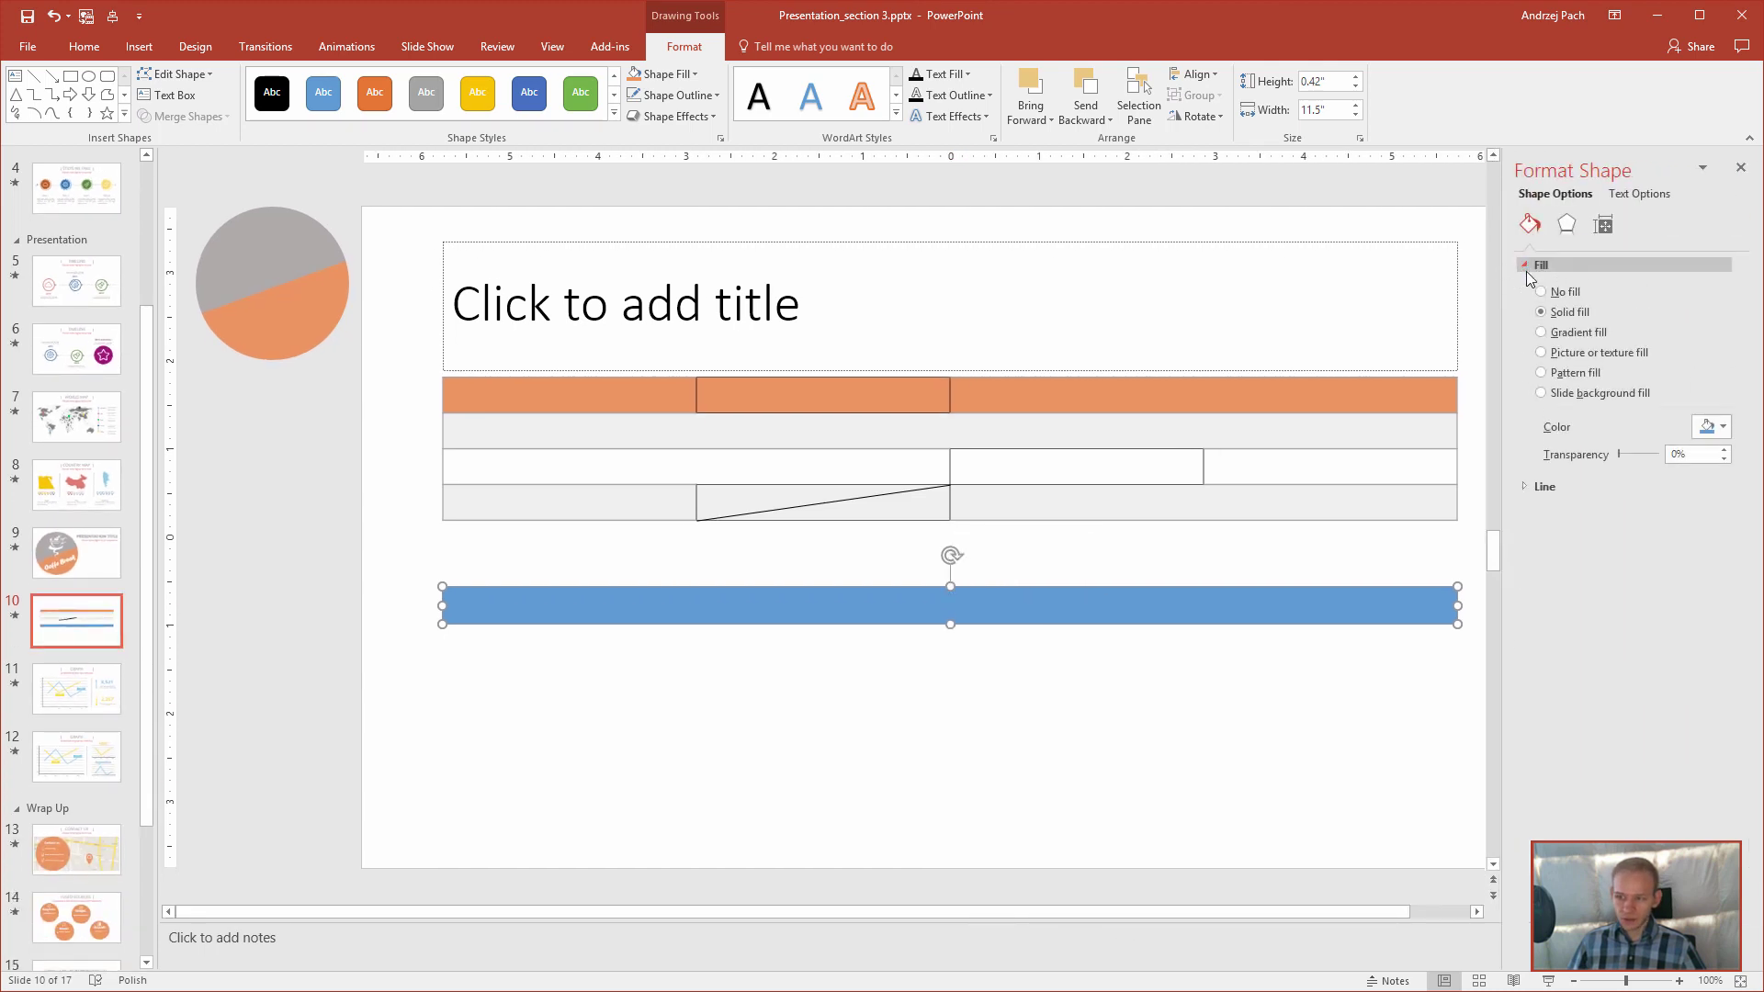
left_click(1591, 330)
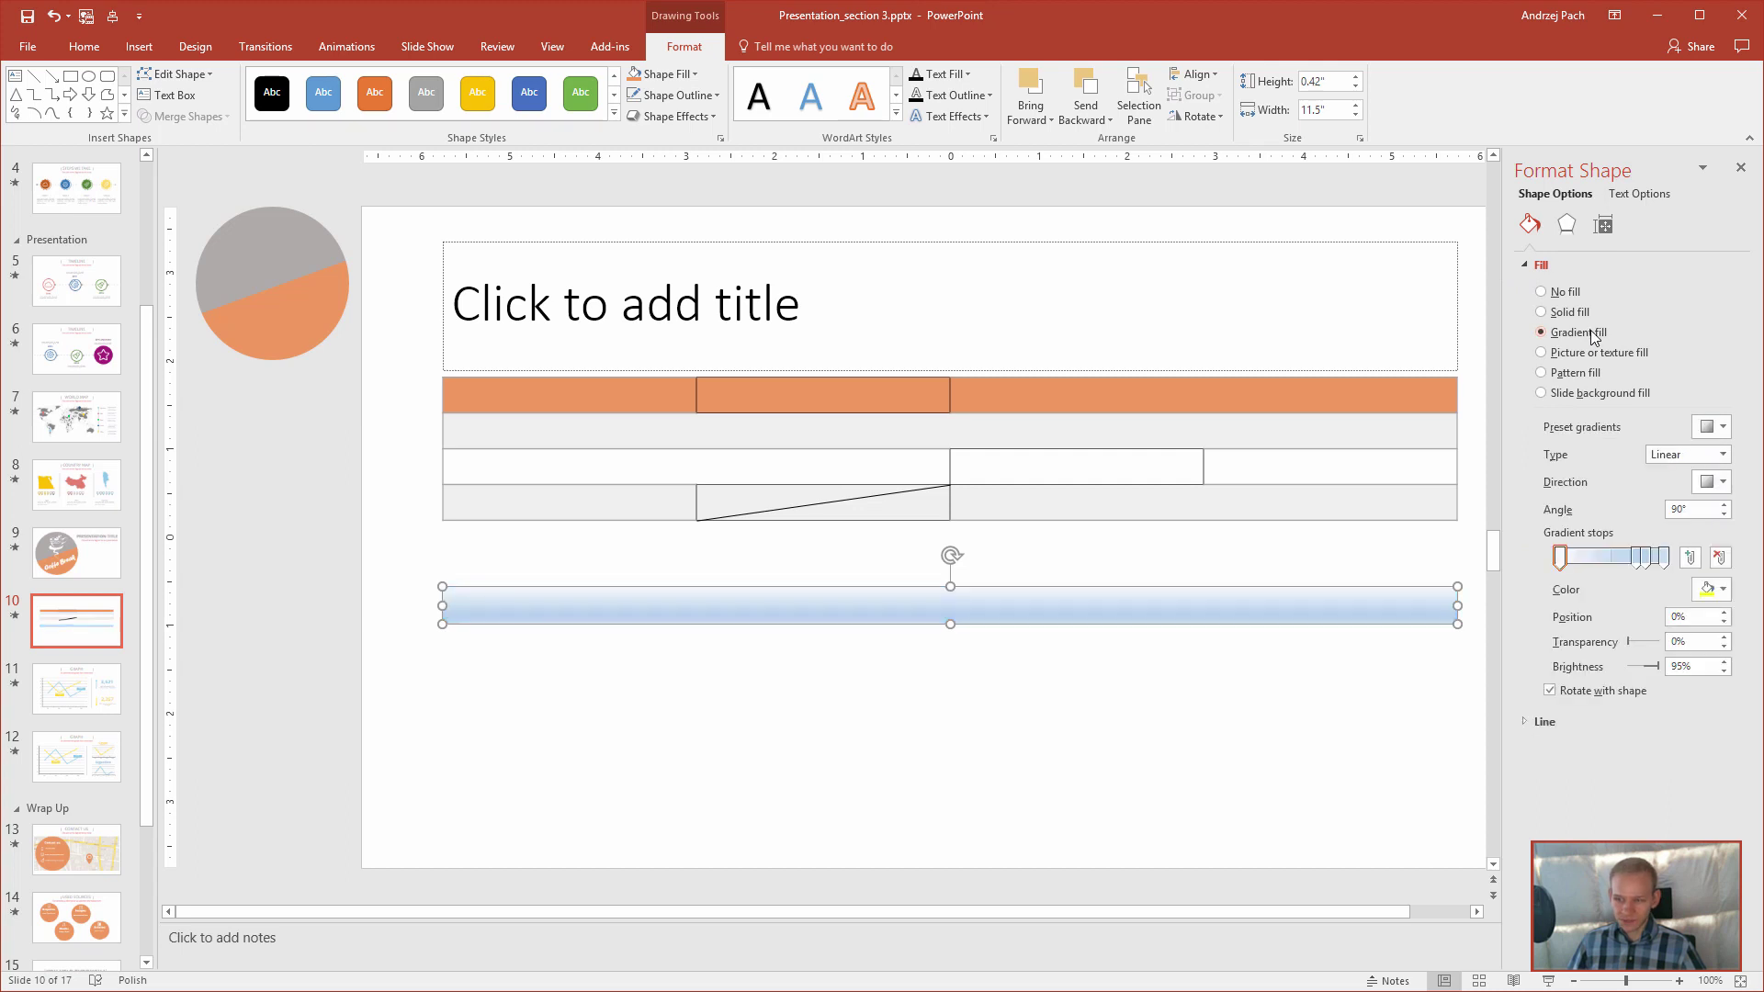
left_click(1709, 454)
key("Down")
left_click(1705, 474)
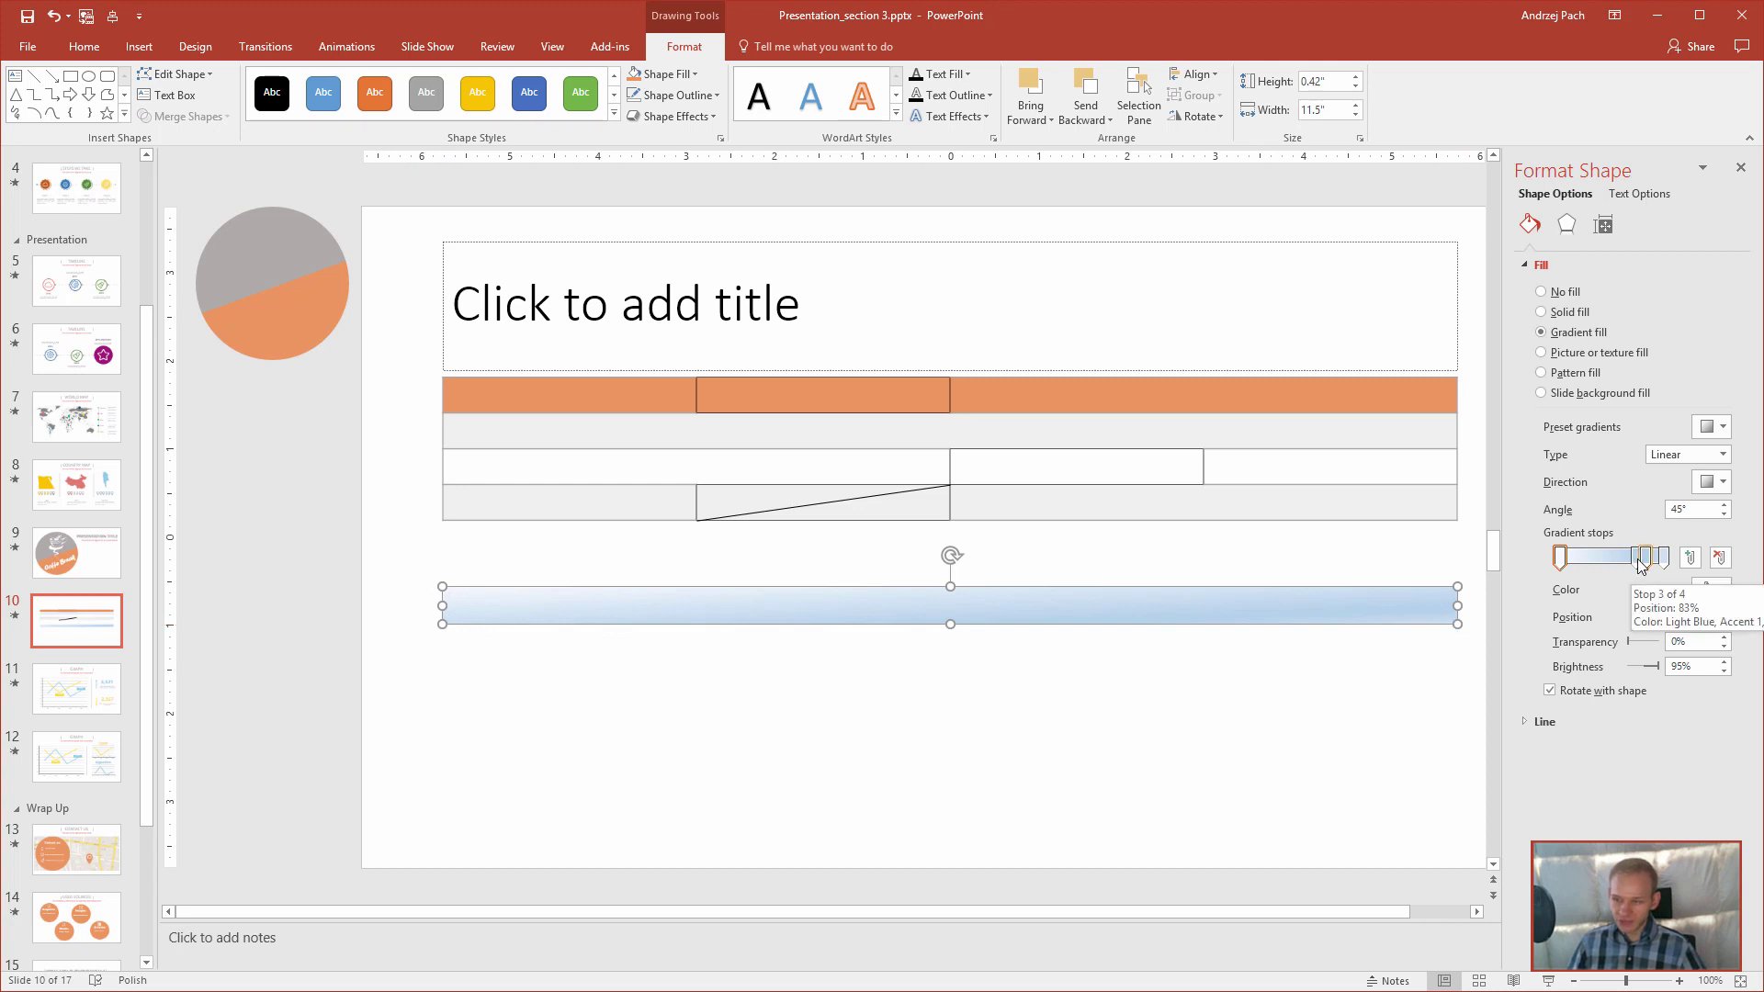
left_click_drag(1638, 559, 1616, 565)
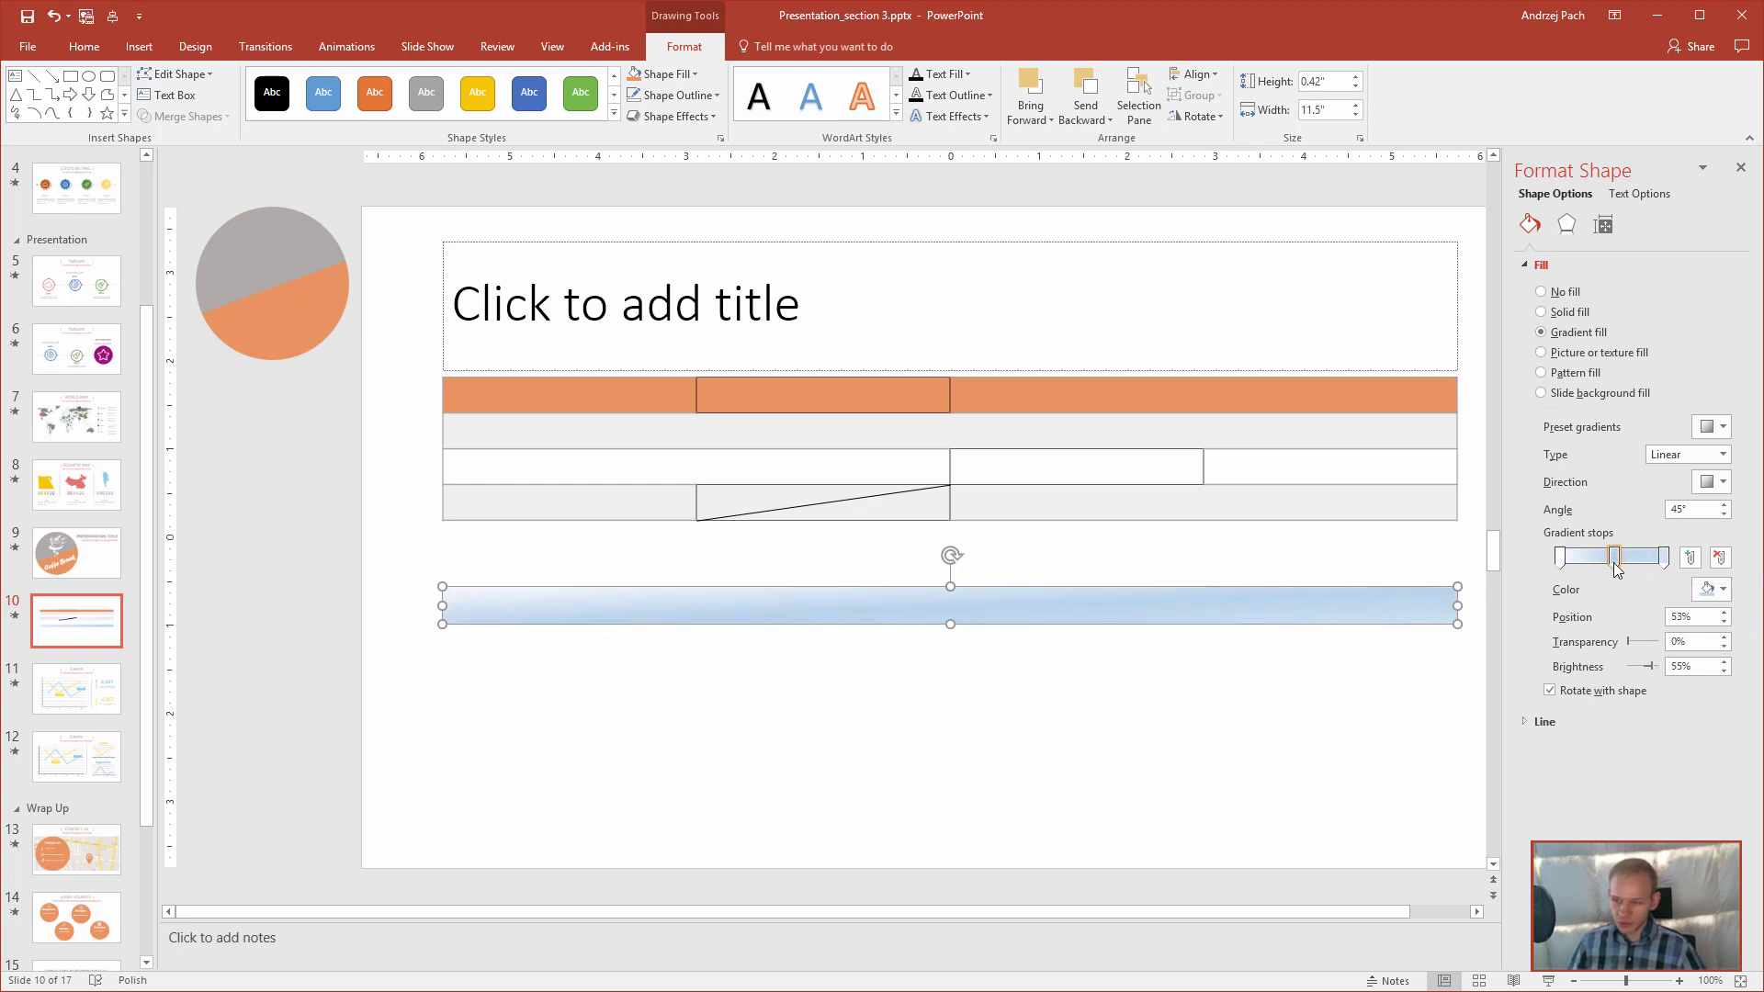
left_click(1722, 483)
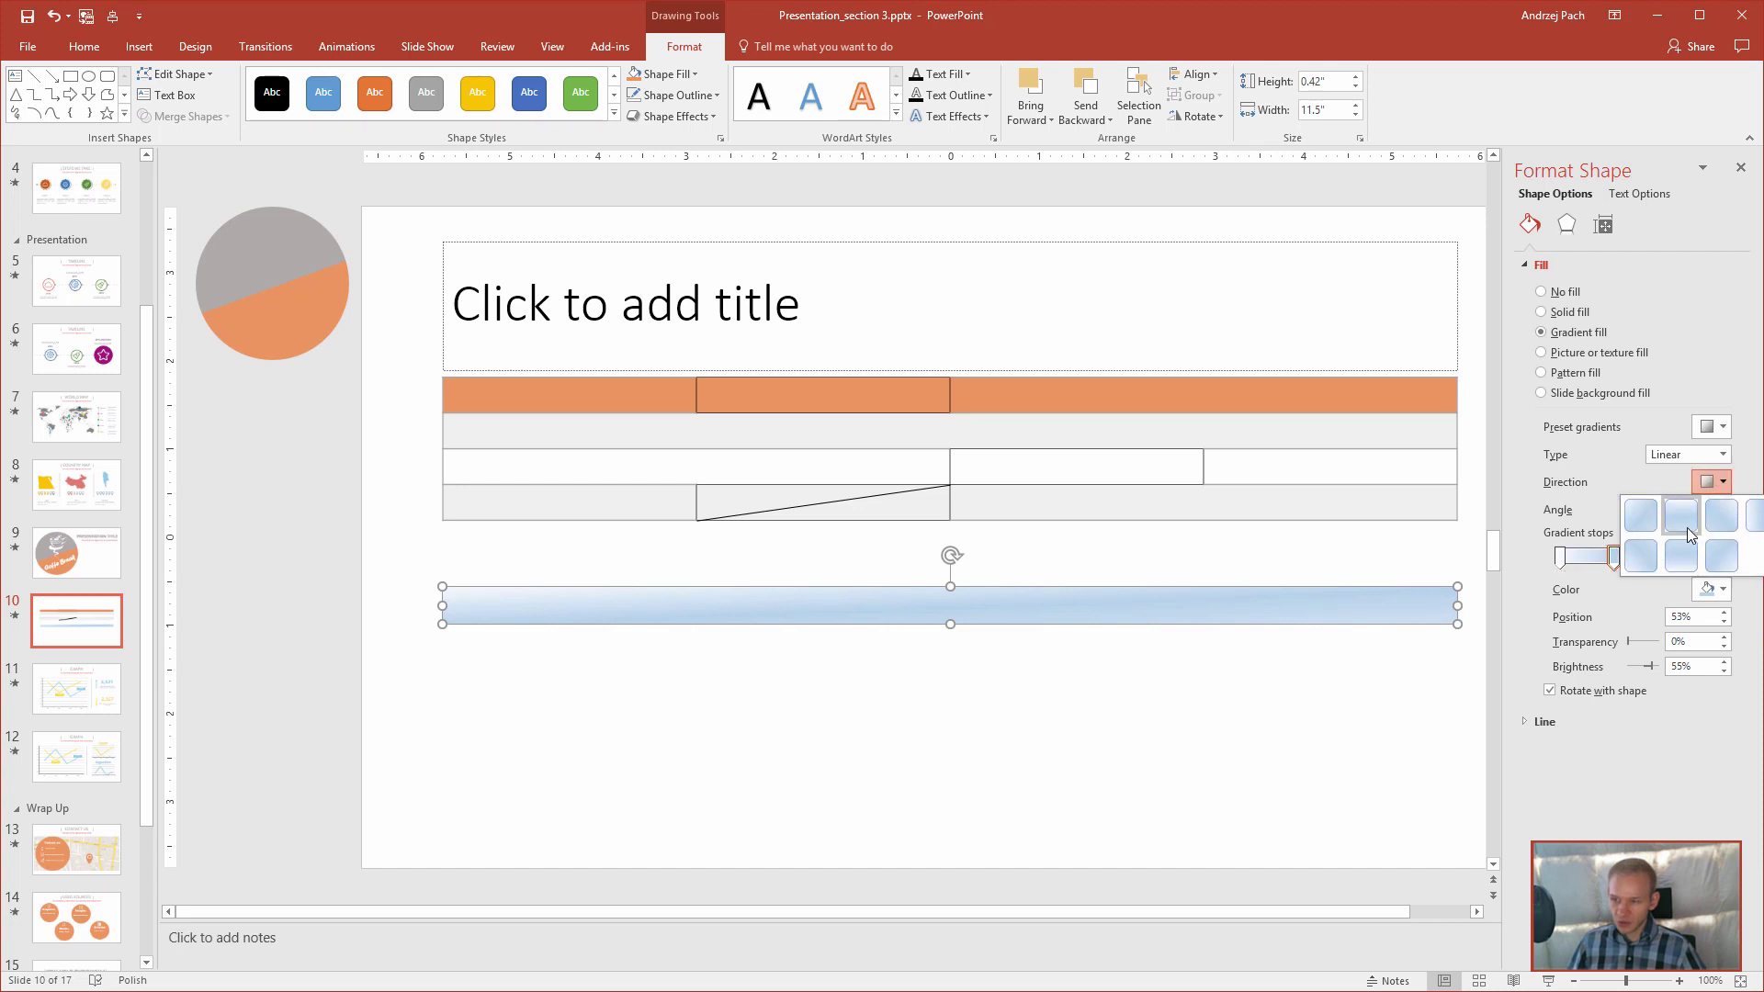
left_click(1755, 516)
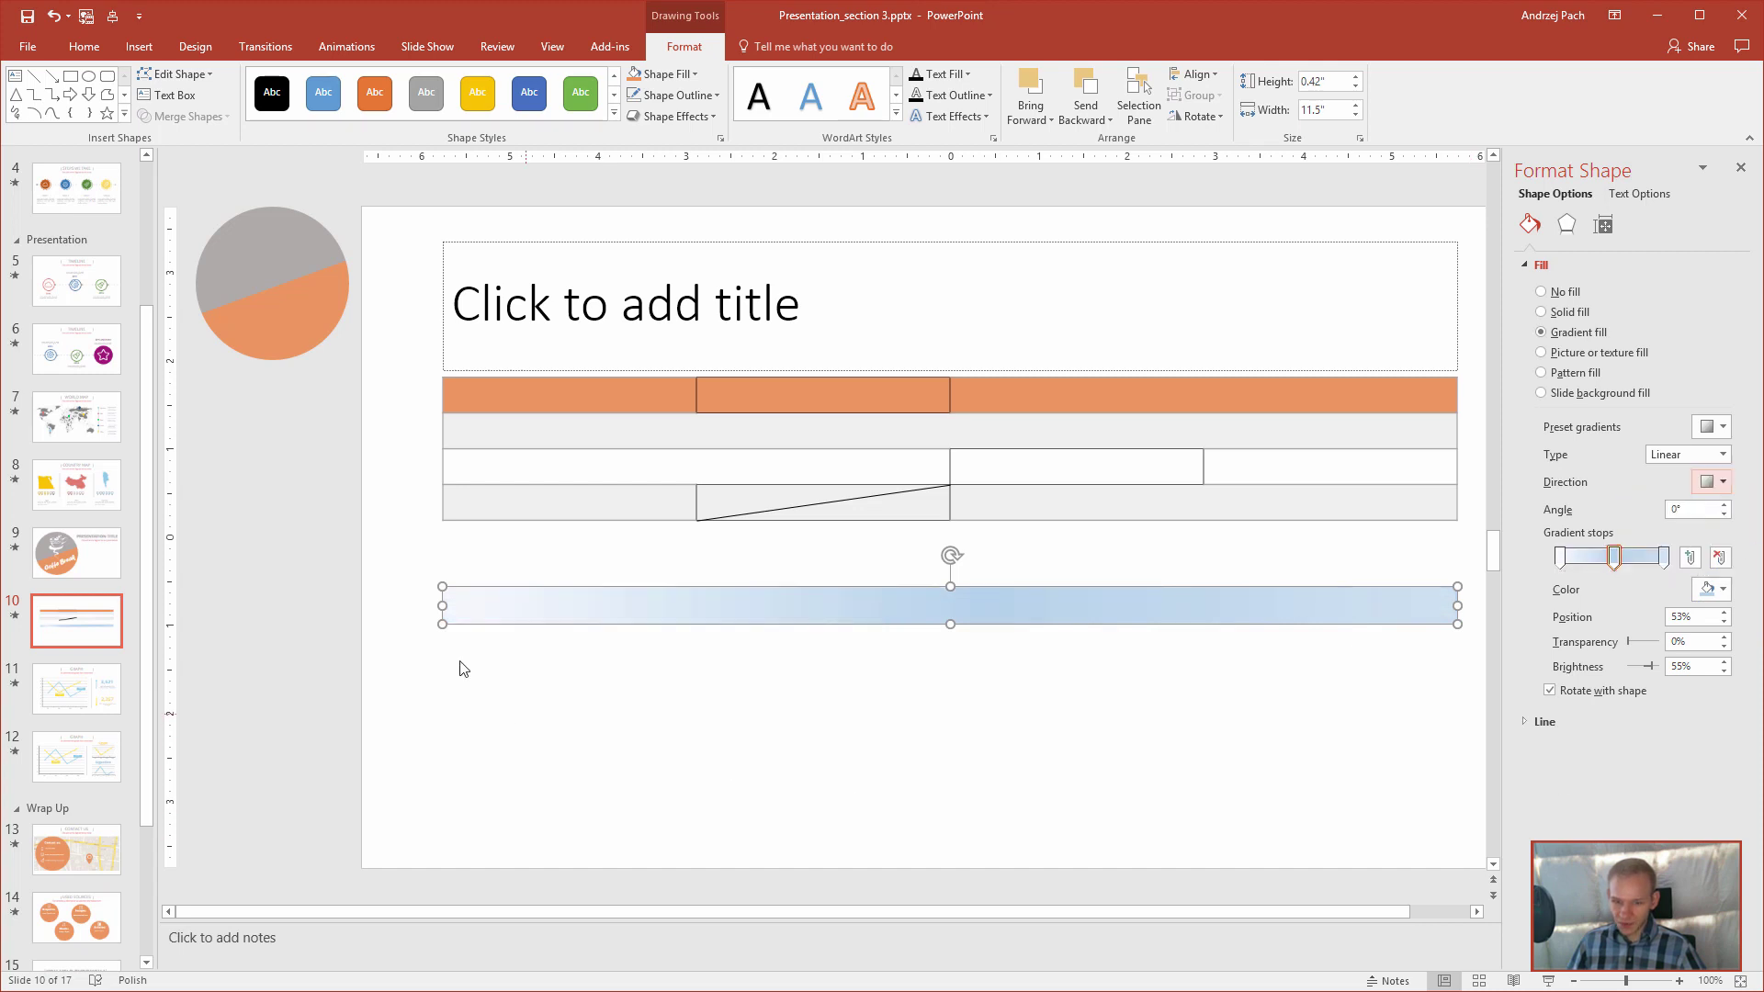
left_click(1663, 556)
- Make both end gradient stops white at 100% transparency
left_click(1716, 590)
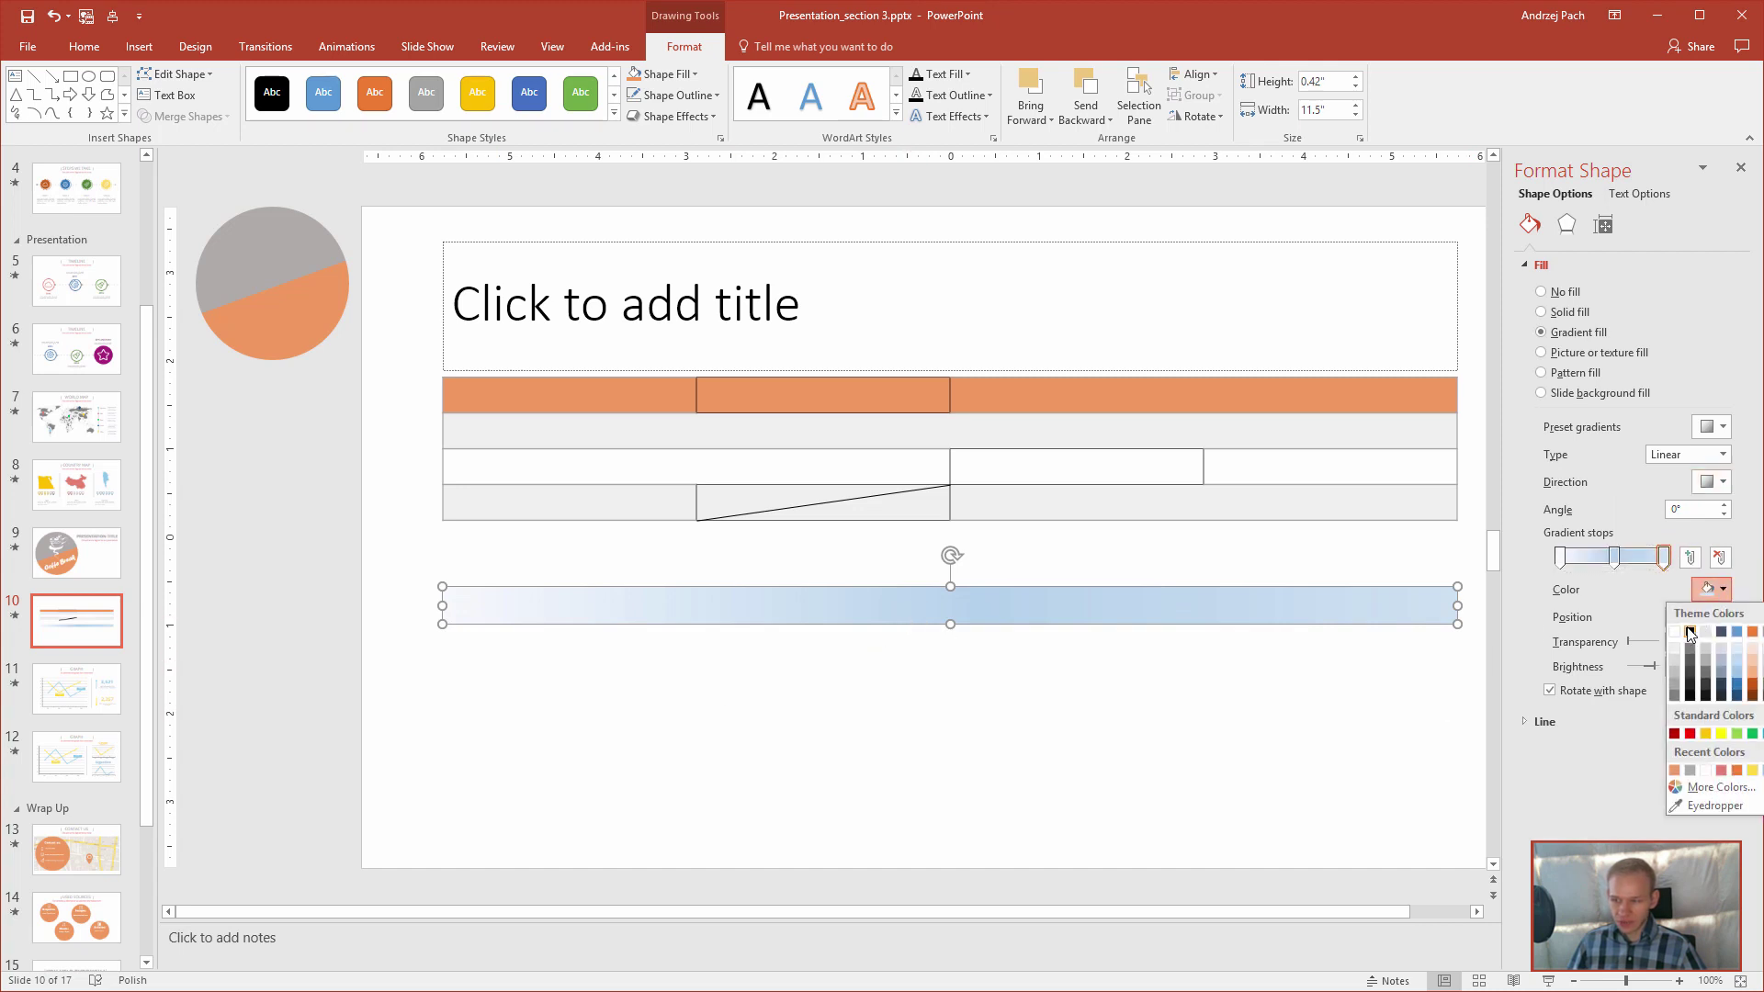
left_click(1691, 632)
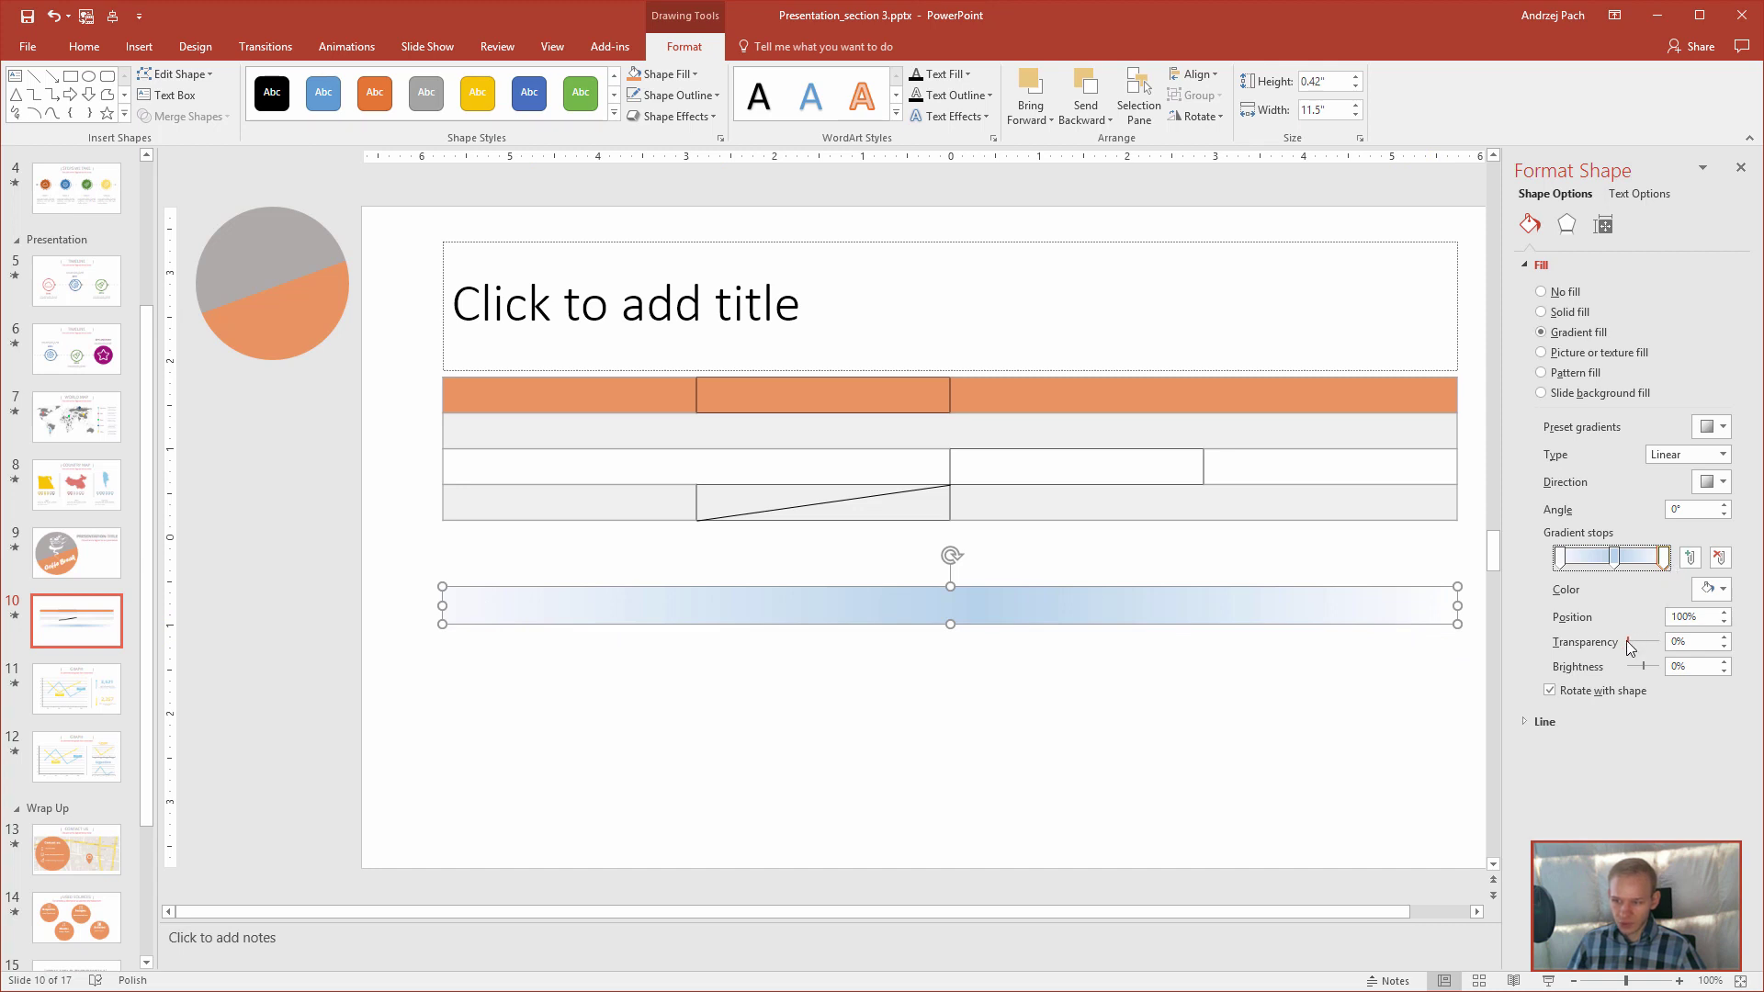
left_click_drag(1628, 643, 1661, 642)
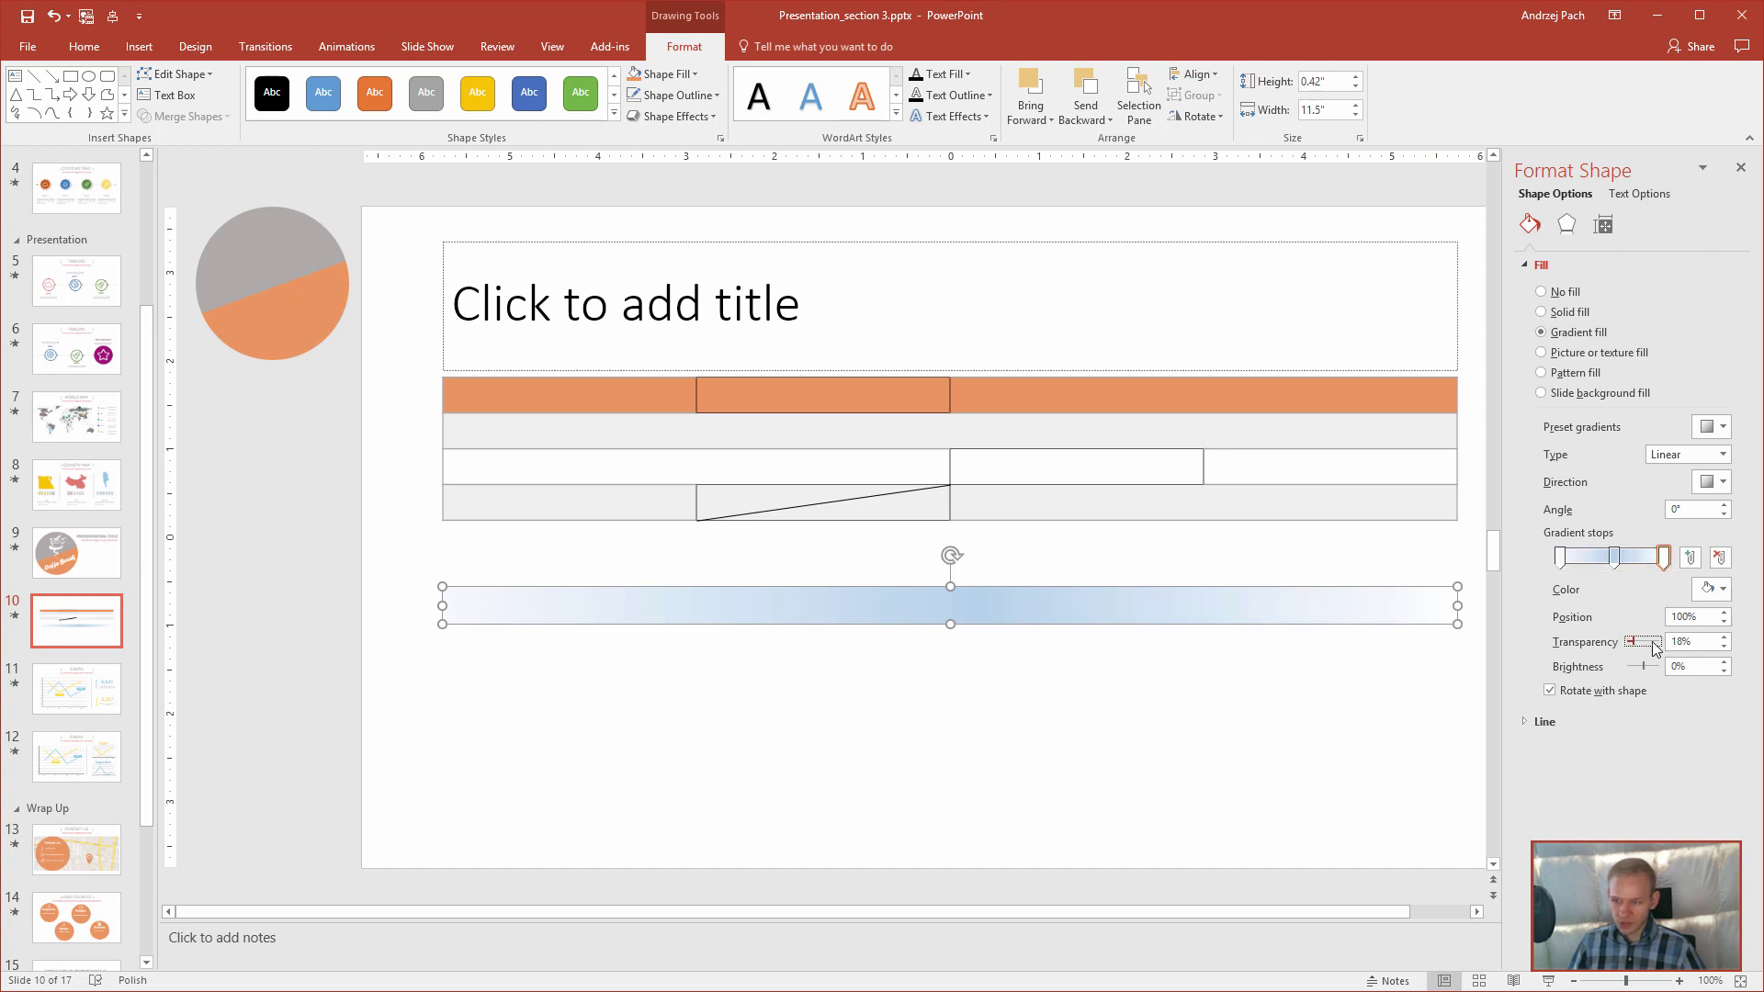
left_click(1559, 557)
left_click_drag(1631, 643, 1662, 642)
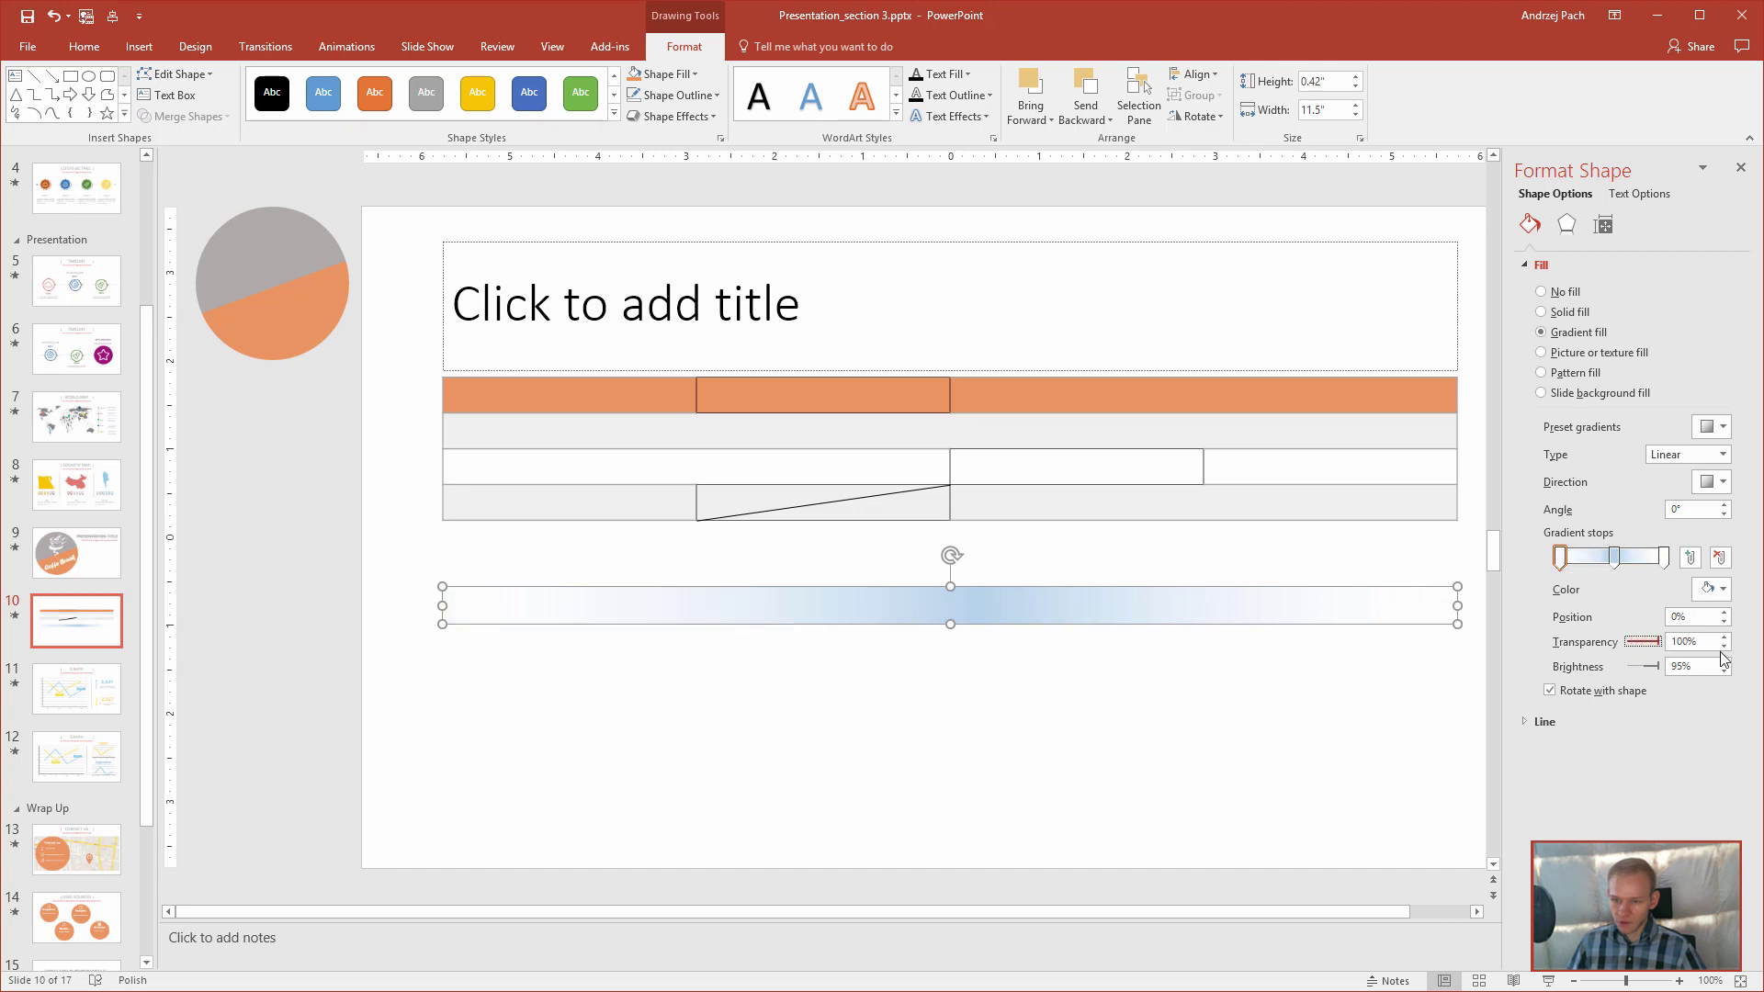
- Colour the middle stop with the pie's orange and flatten the bar to 0.1 inch tall
left_click_drag(1614, 558, 1614, 560)
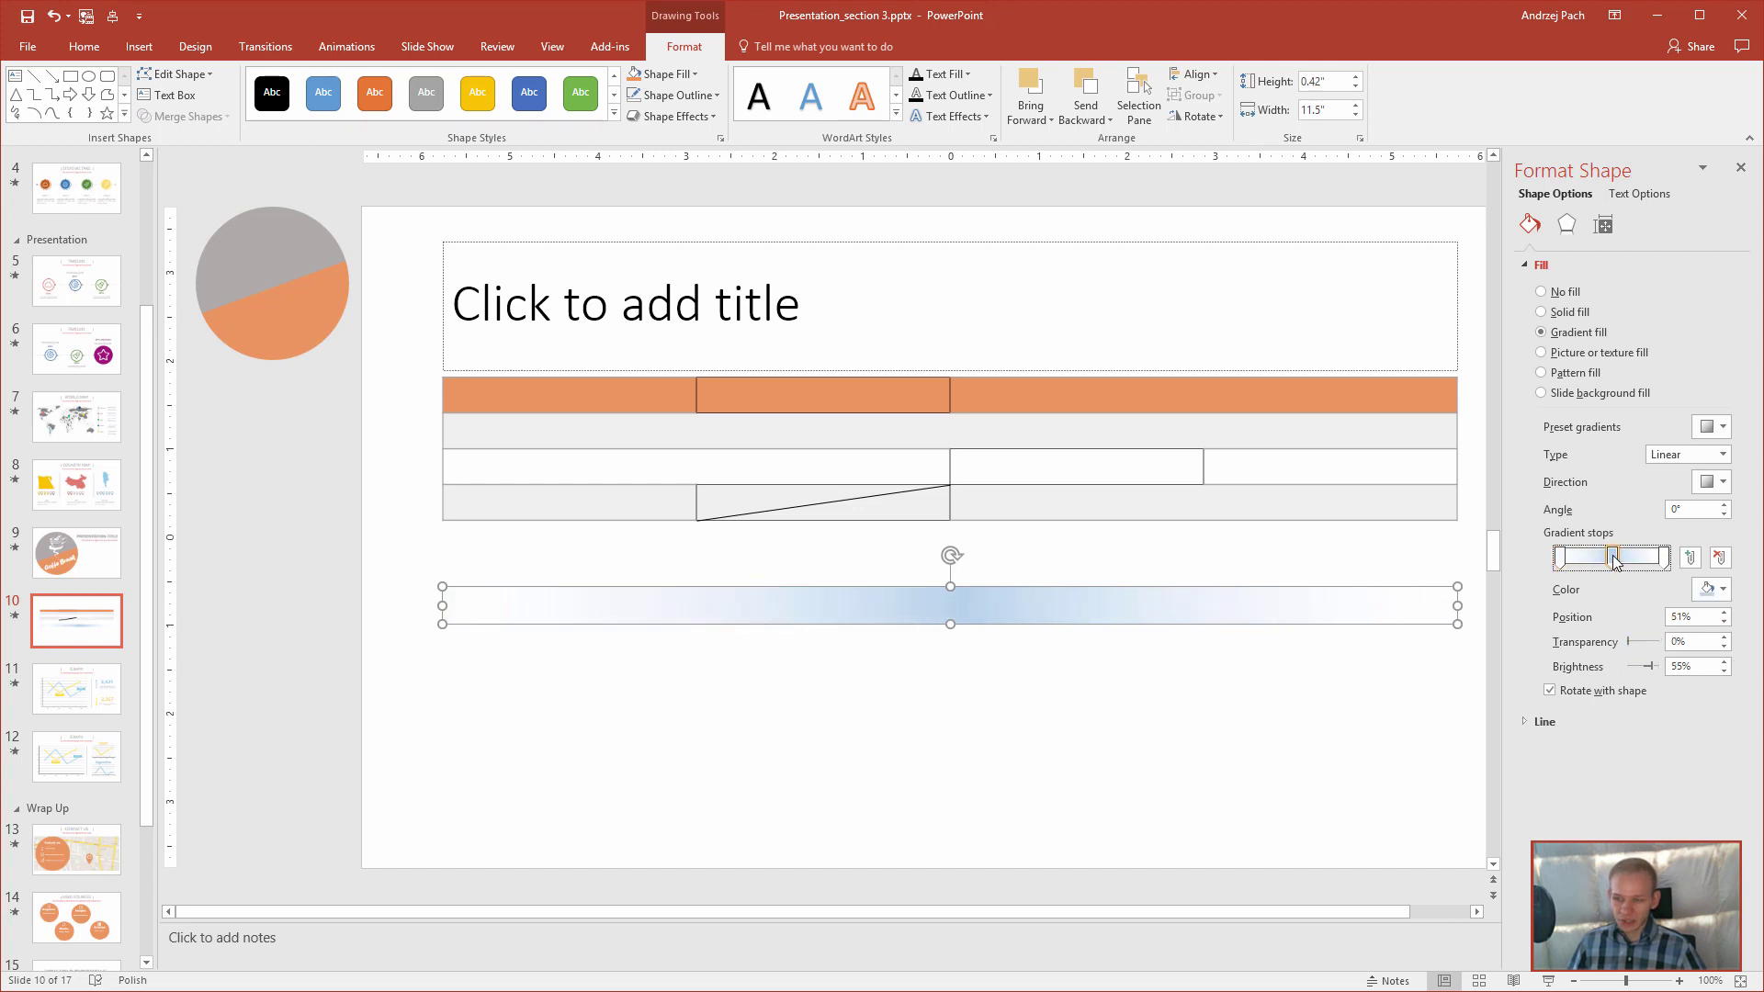
left_click(1705, 594)
left_click(1670, 810)
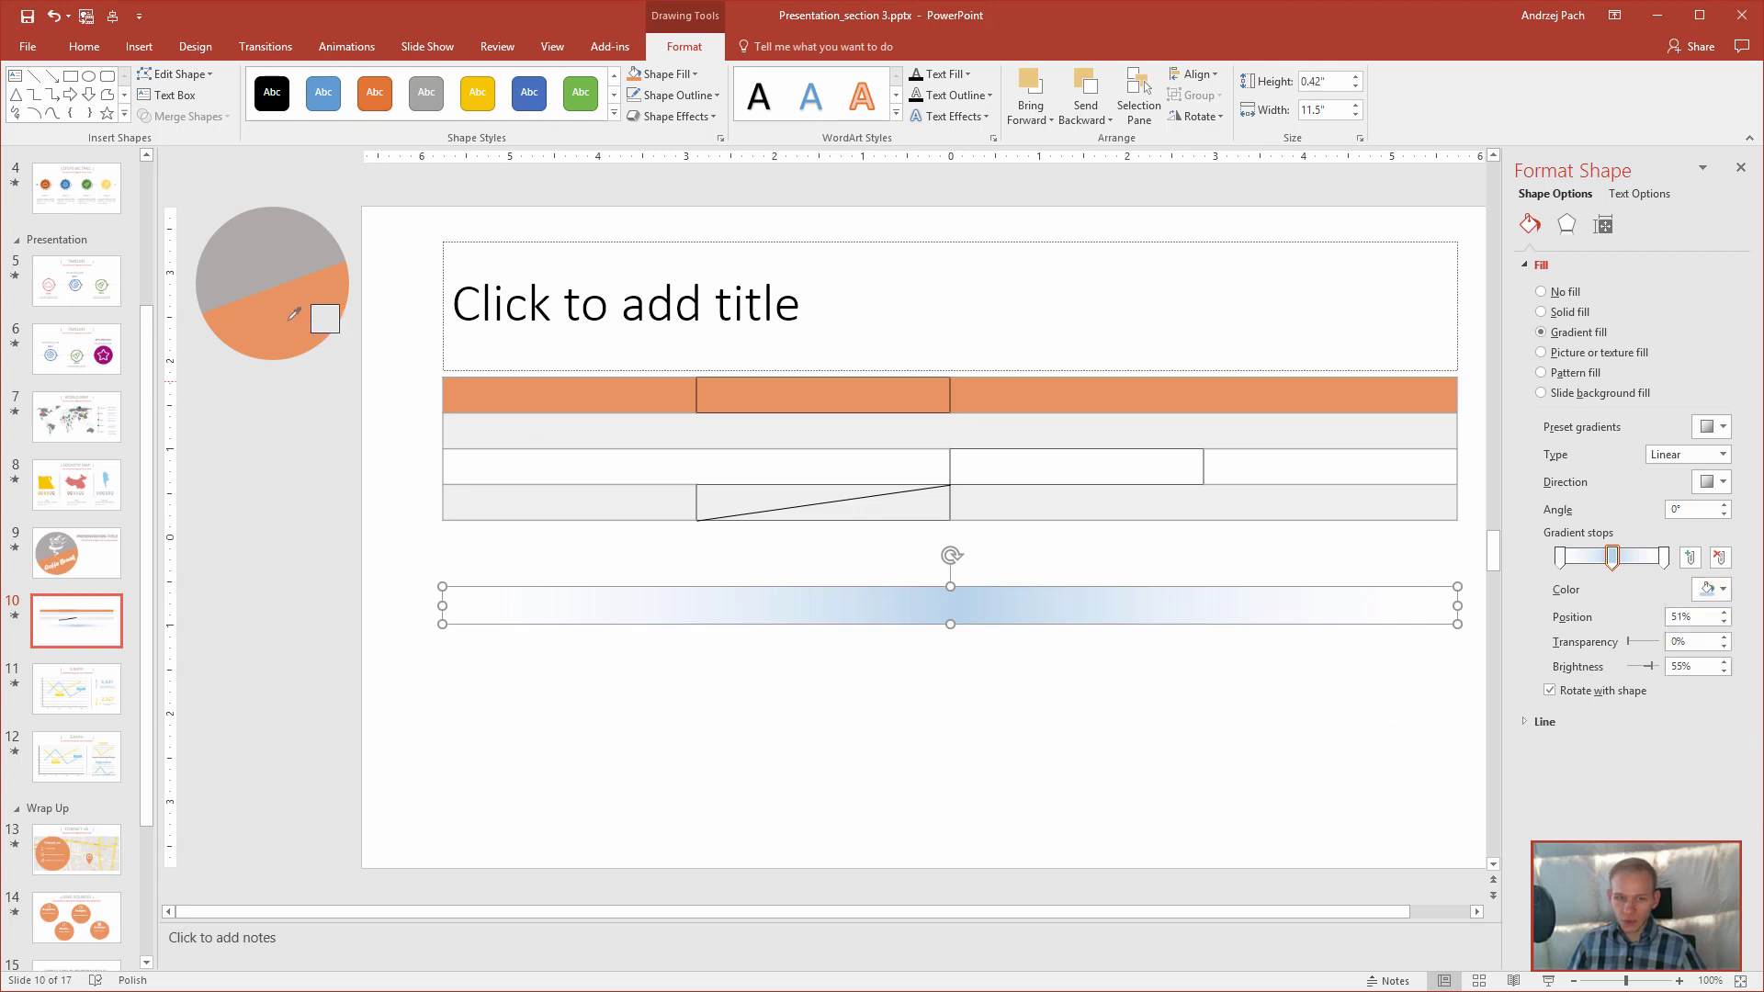
left_click(317, 284)
left_click_drag(951, 616, 950, 595)
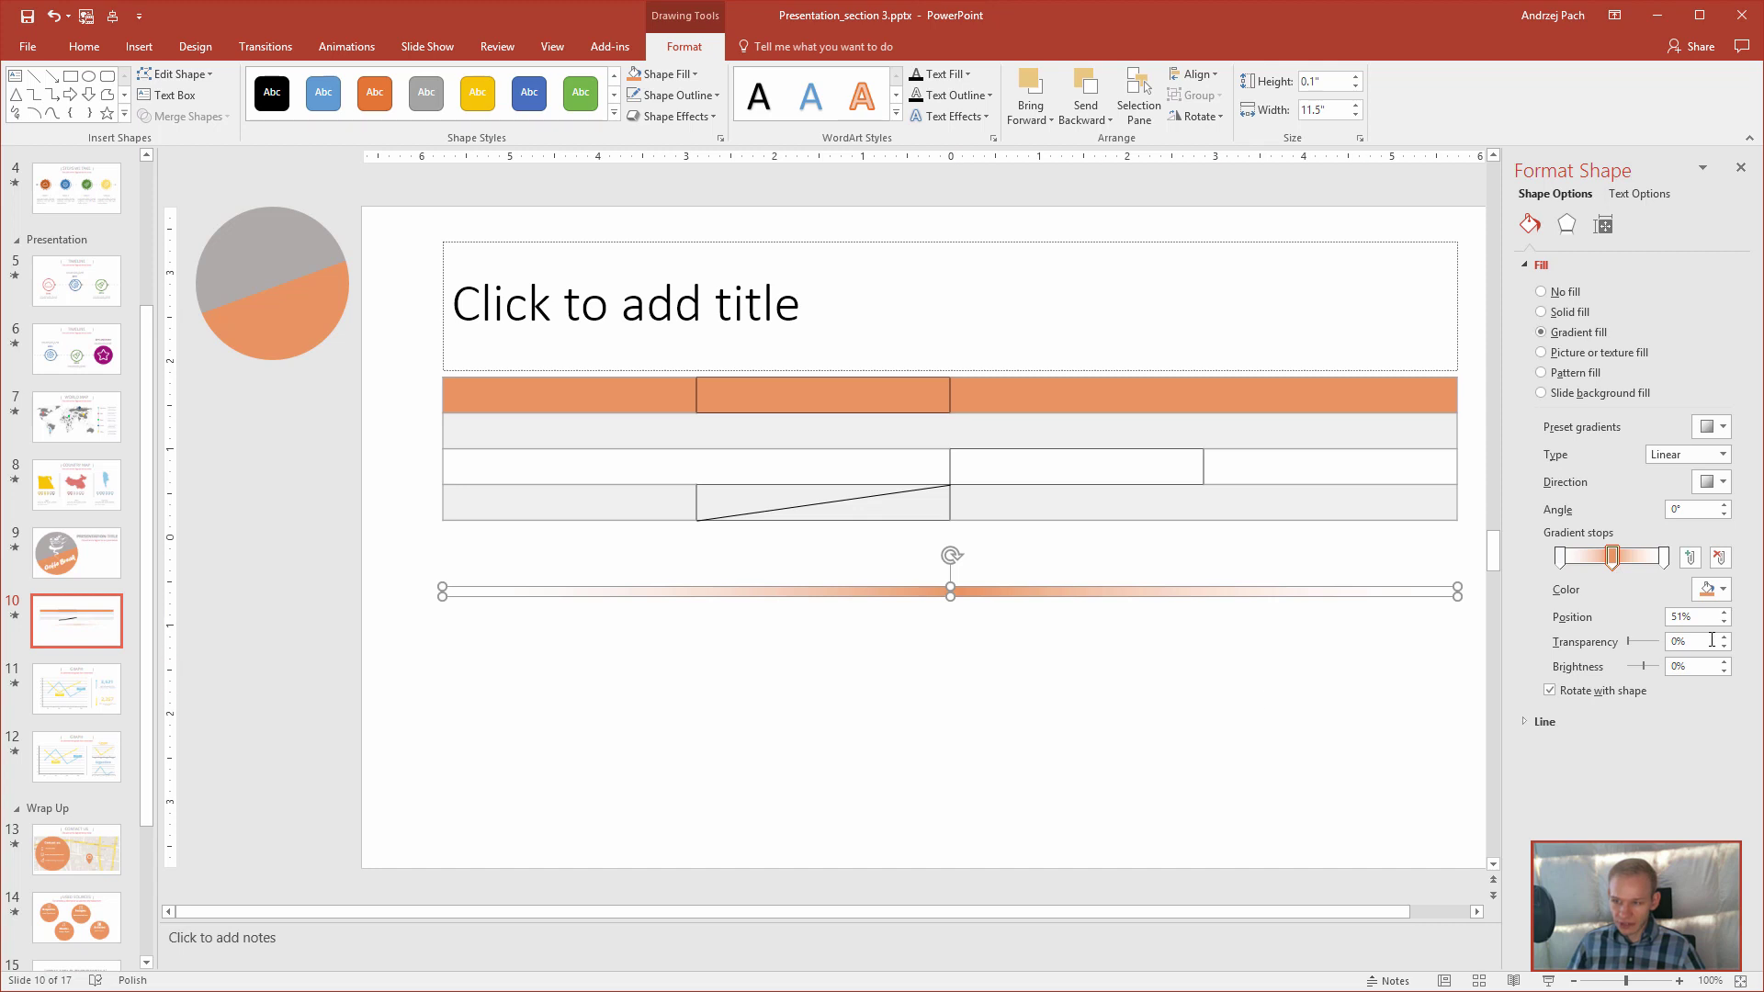
left_click(1709, 589)
- Recolour the line's centre to the pie's grey and move the line lower
left_click(1681, 812)
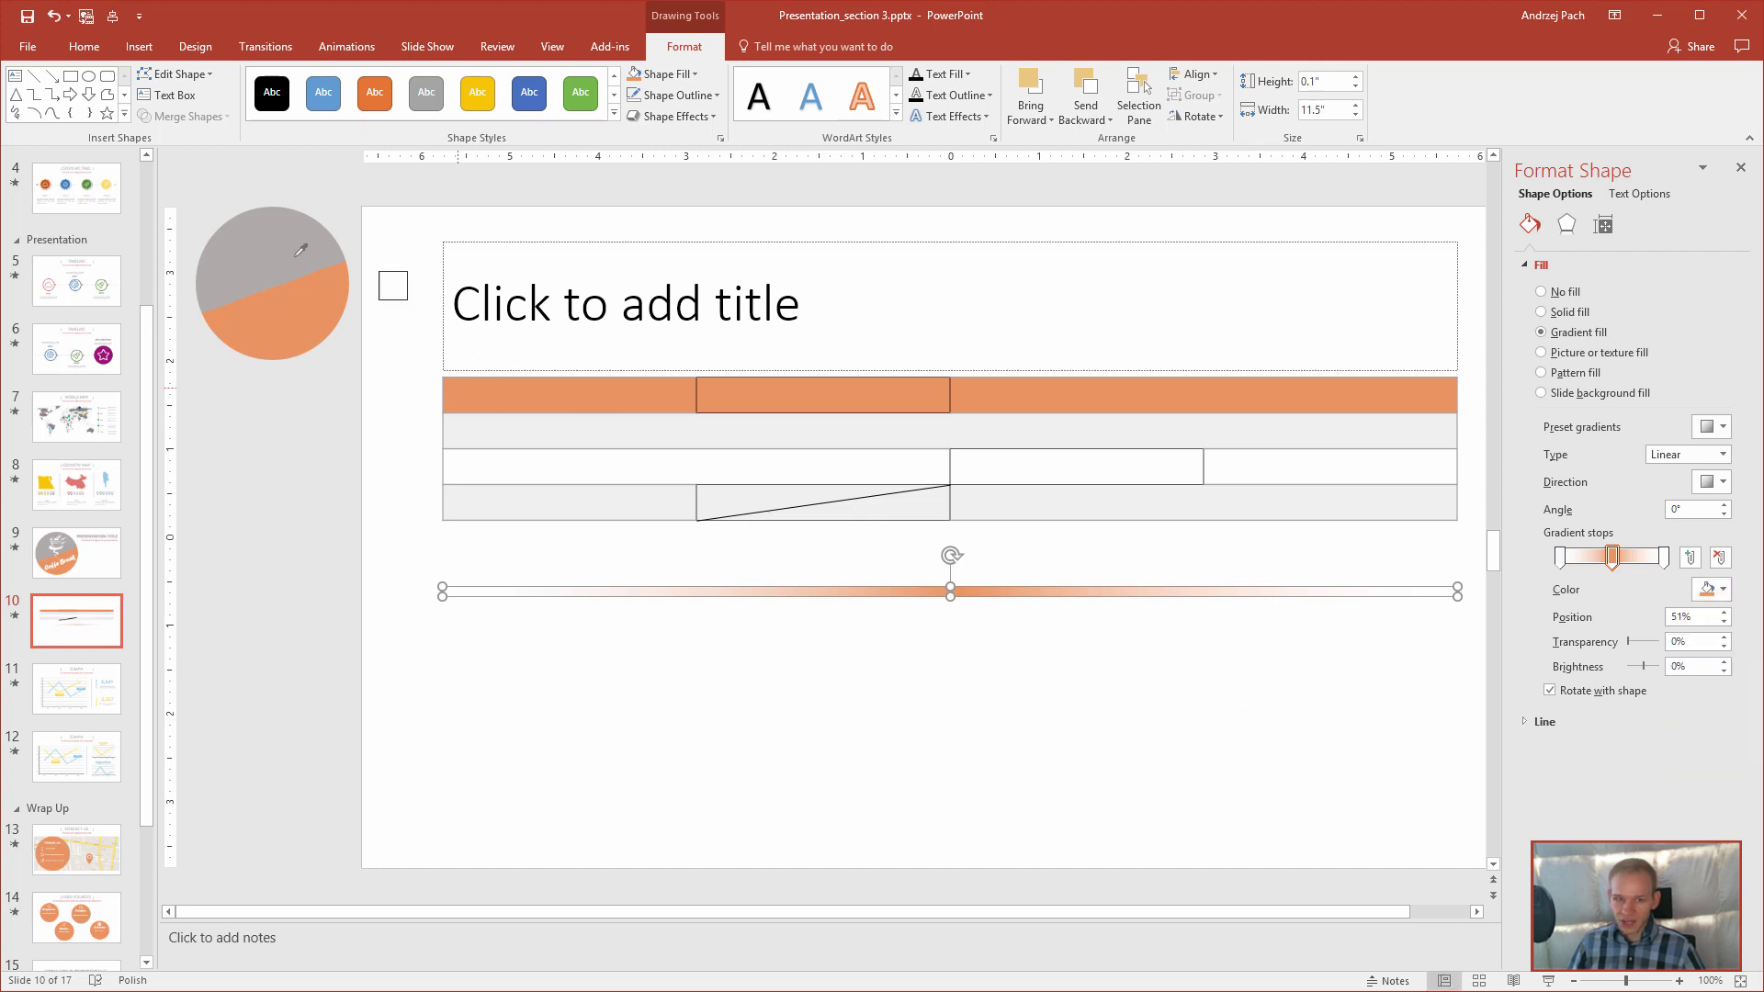
left_click(301, 250)
left_click(932, 621)
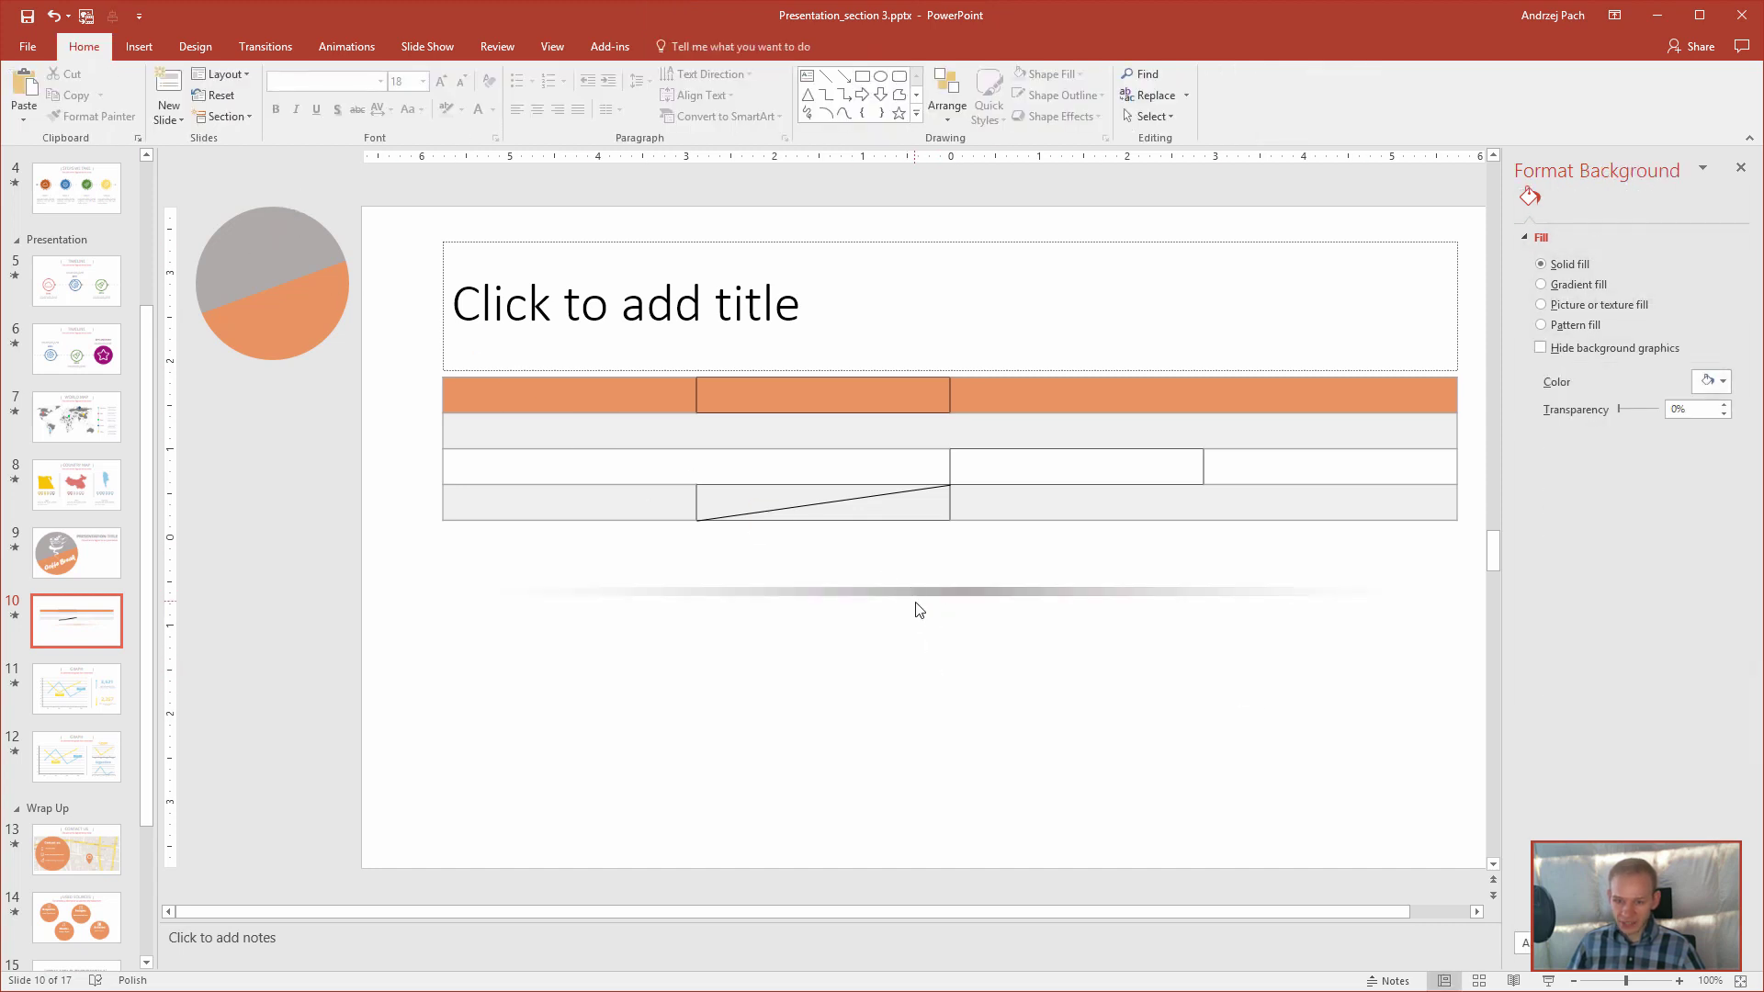
left_click_drag(942, 595, 952, 628)
left_click(973, 713)
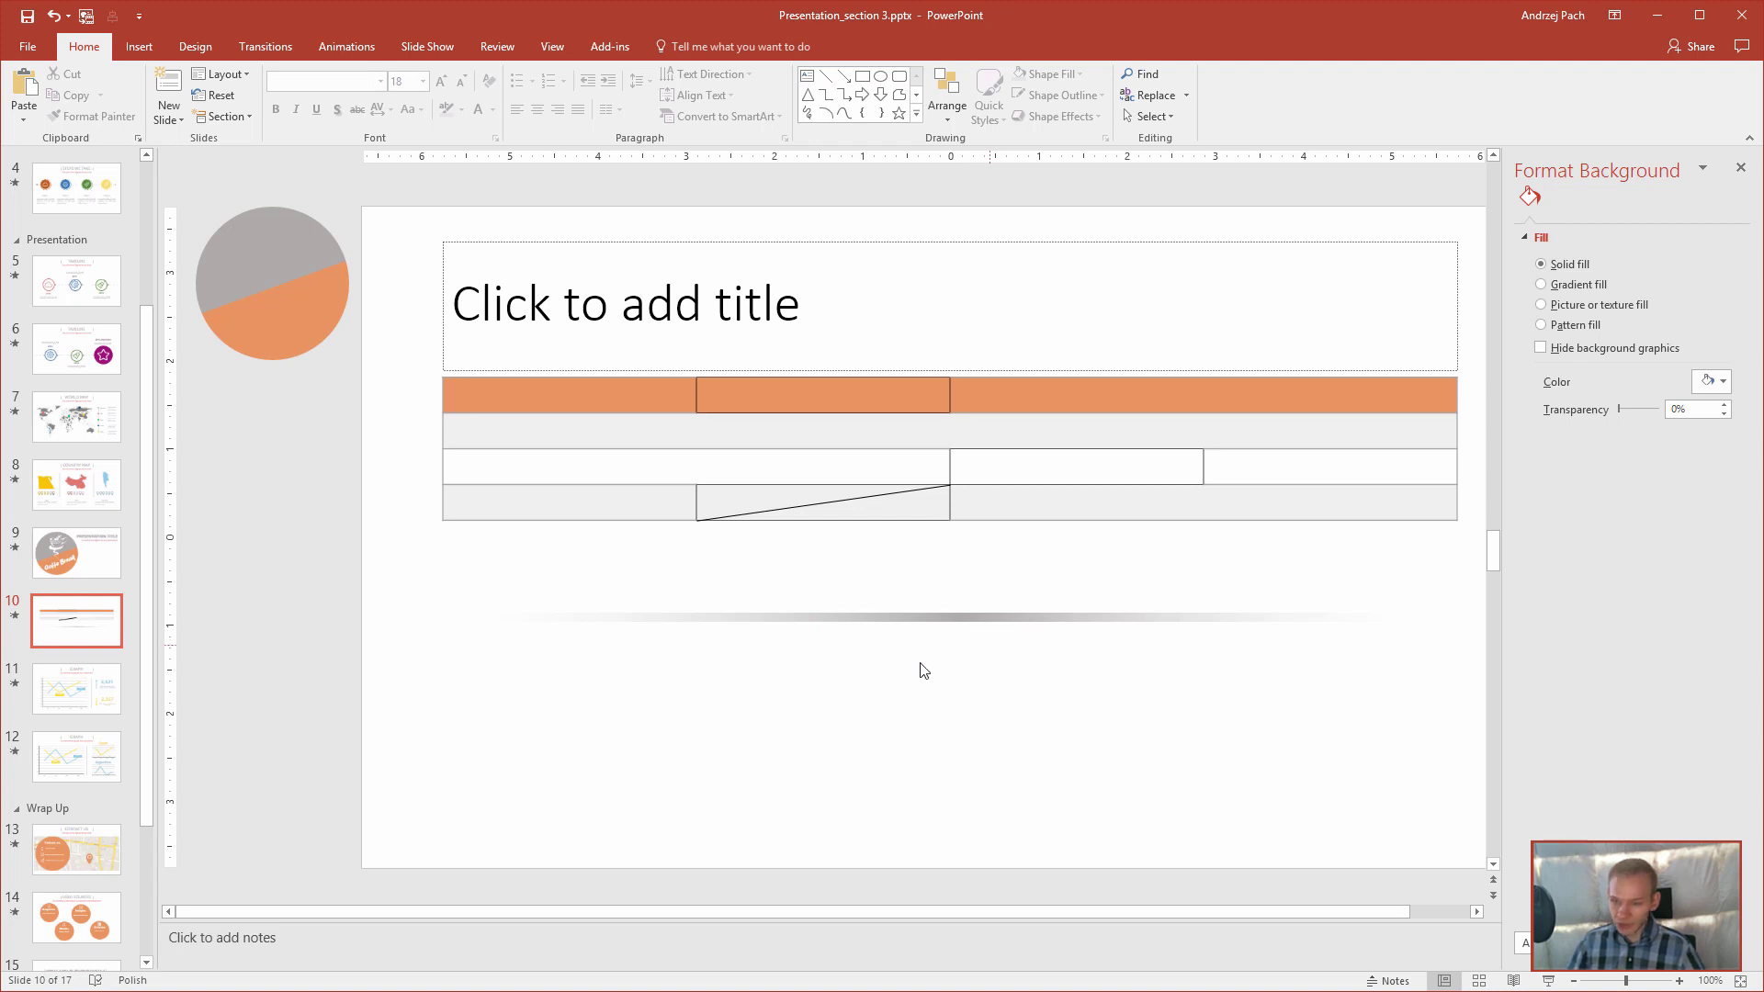
- Duplicate the gradient line just below the original
left_click(924, 621)
left_click_drag(925, 621, 948, 661)
left_click(496, 426)
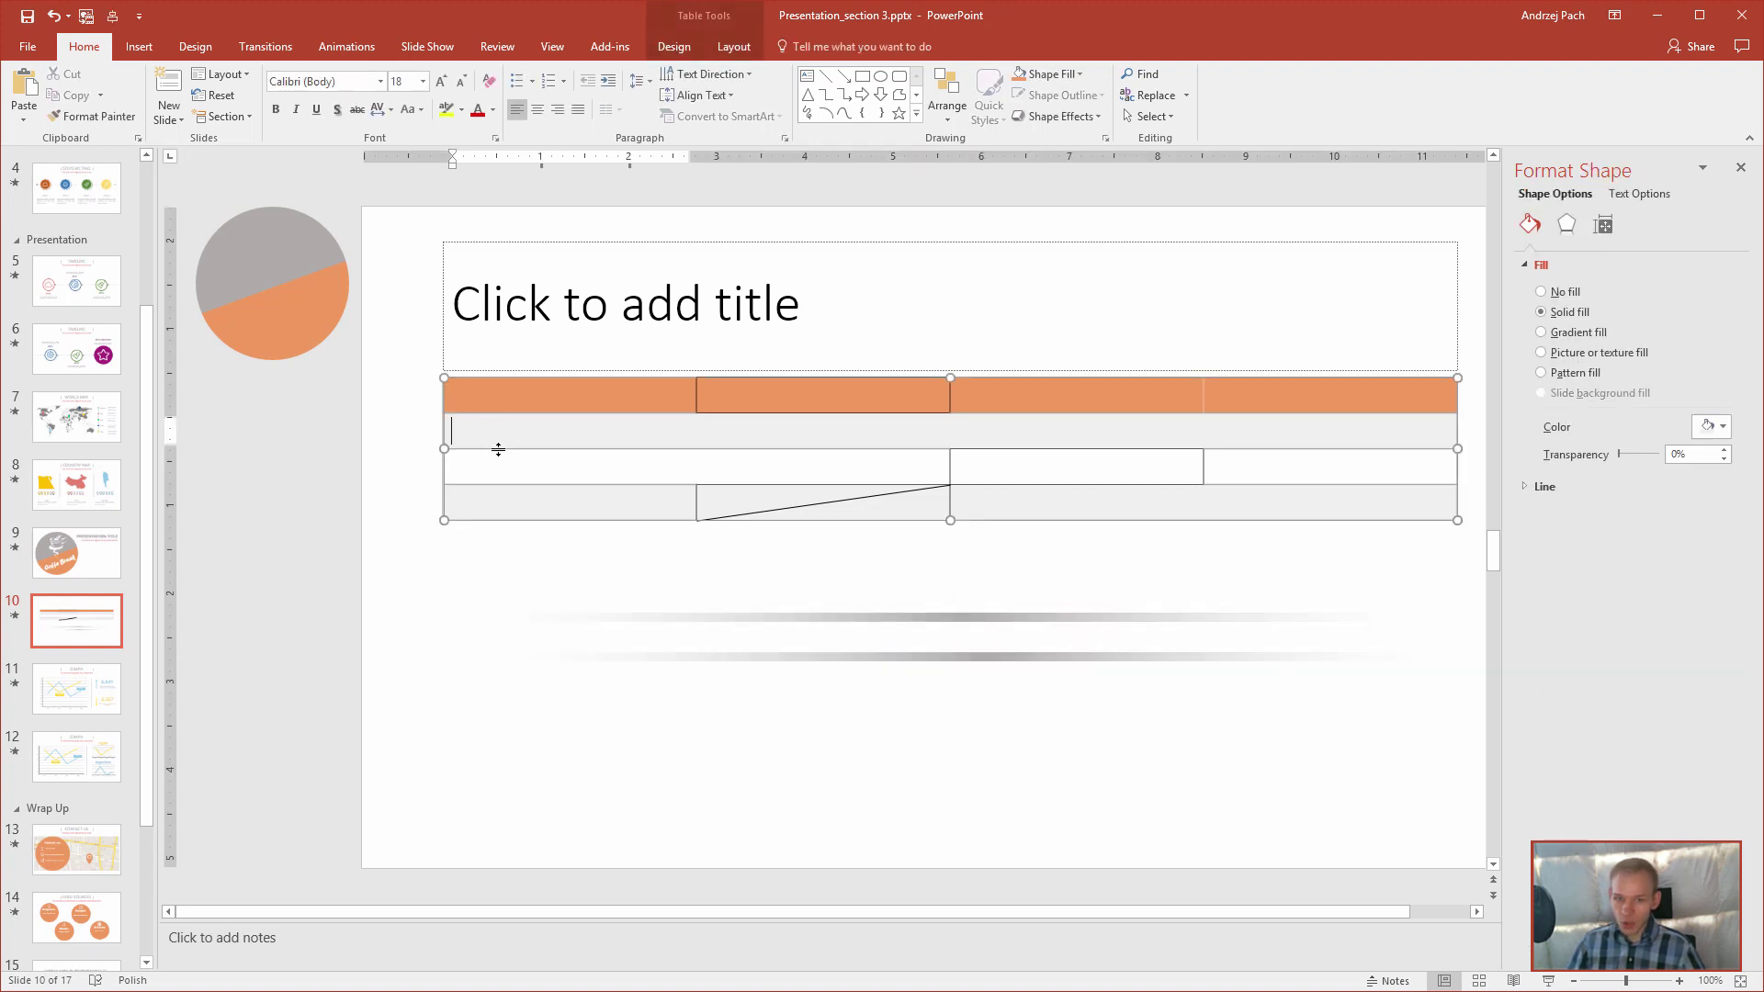
left_click(504, 483)
left_click(505, 501)
left_click(500, 658)
left_click(500, 787)
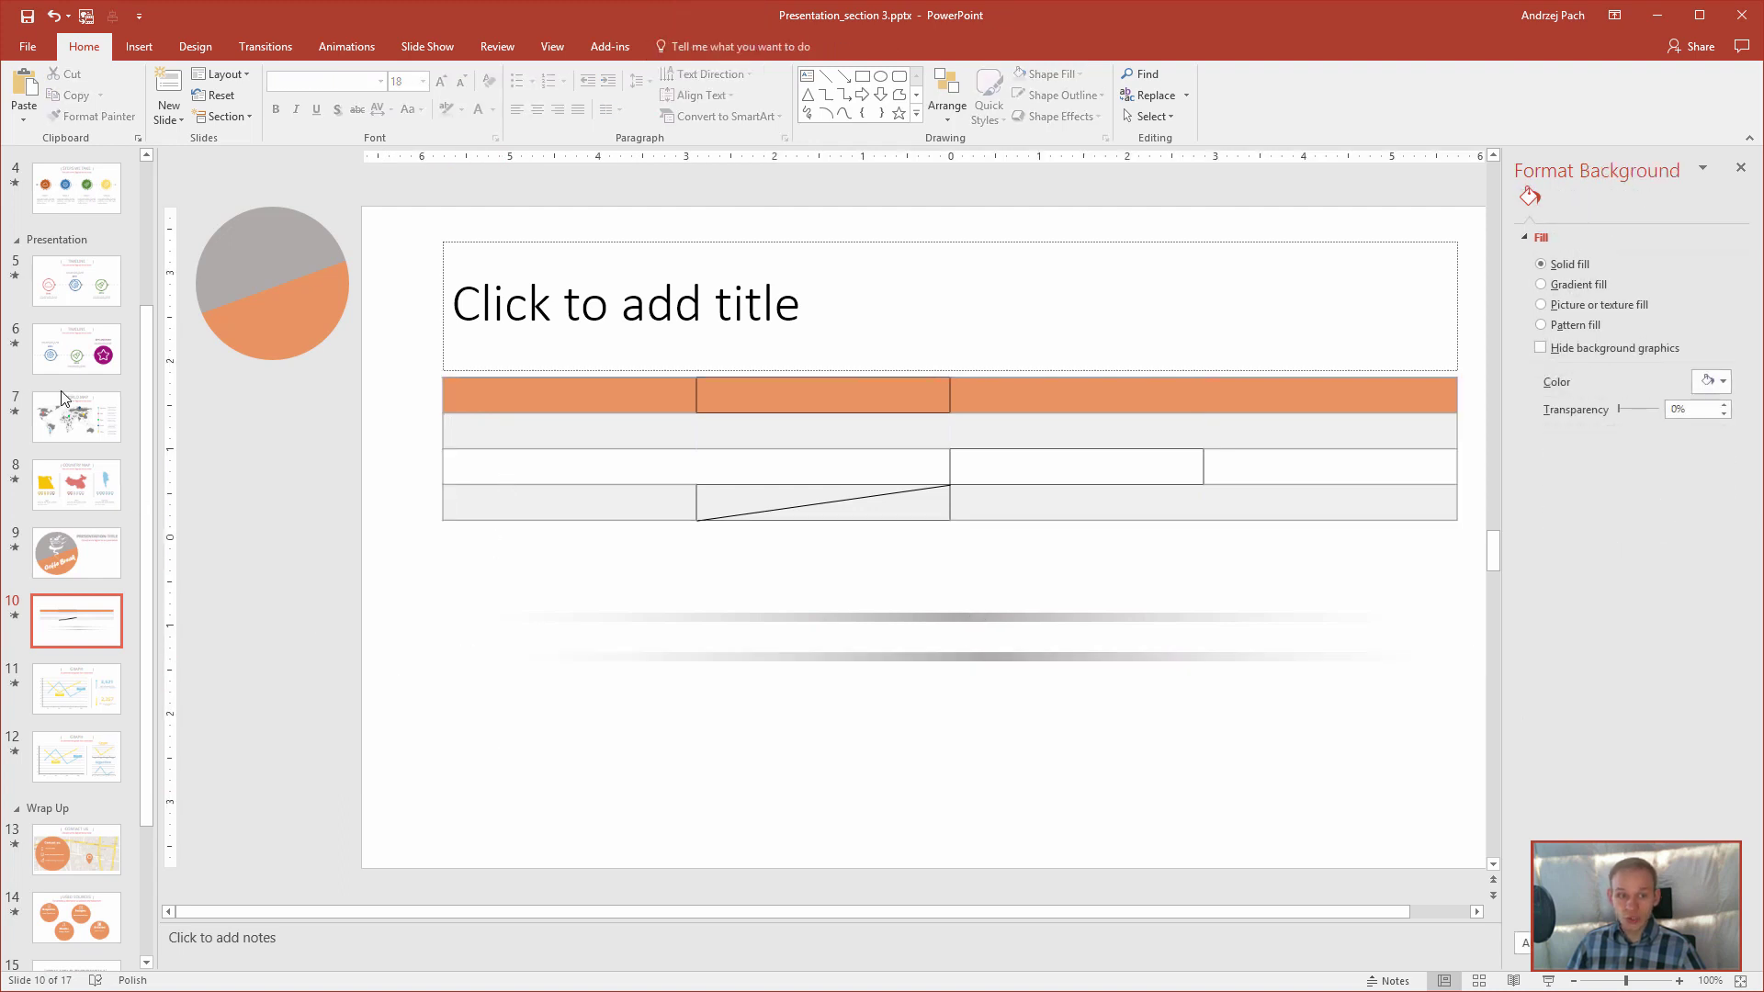
- Shrink the lower copy to a small left block, delete its first gradient stop, and set the other to 23%
left_click(764, 656)
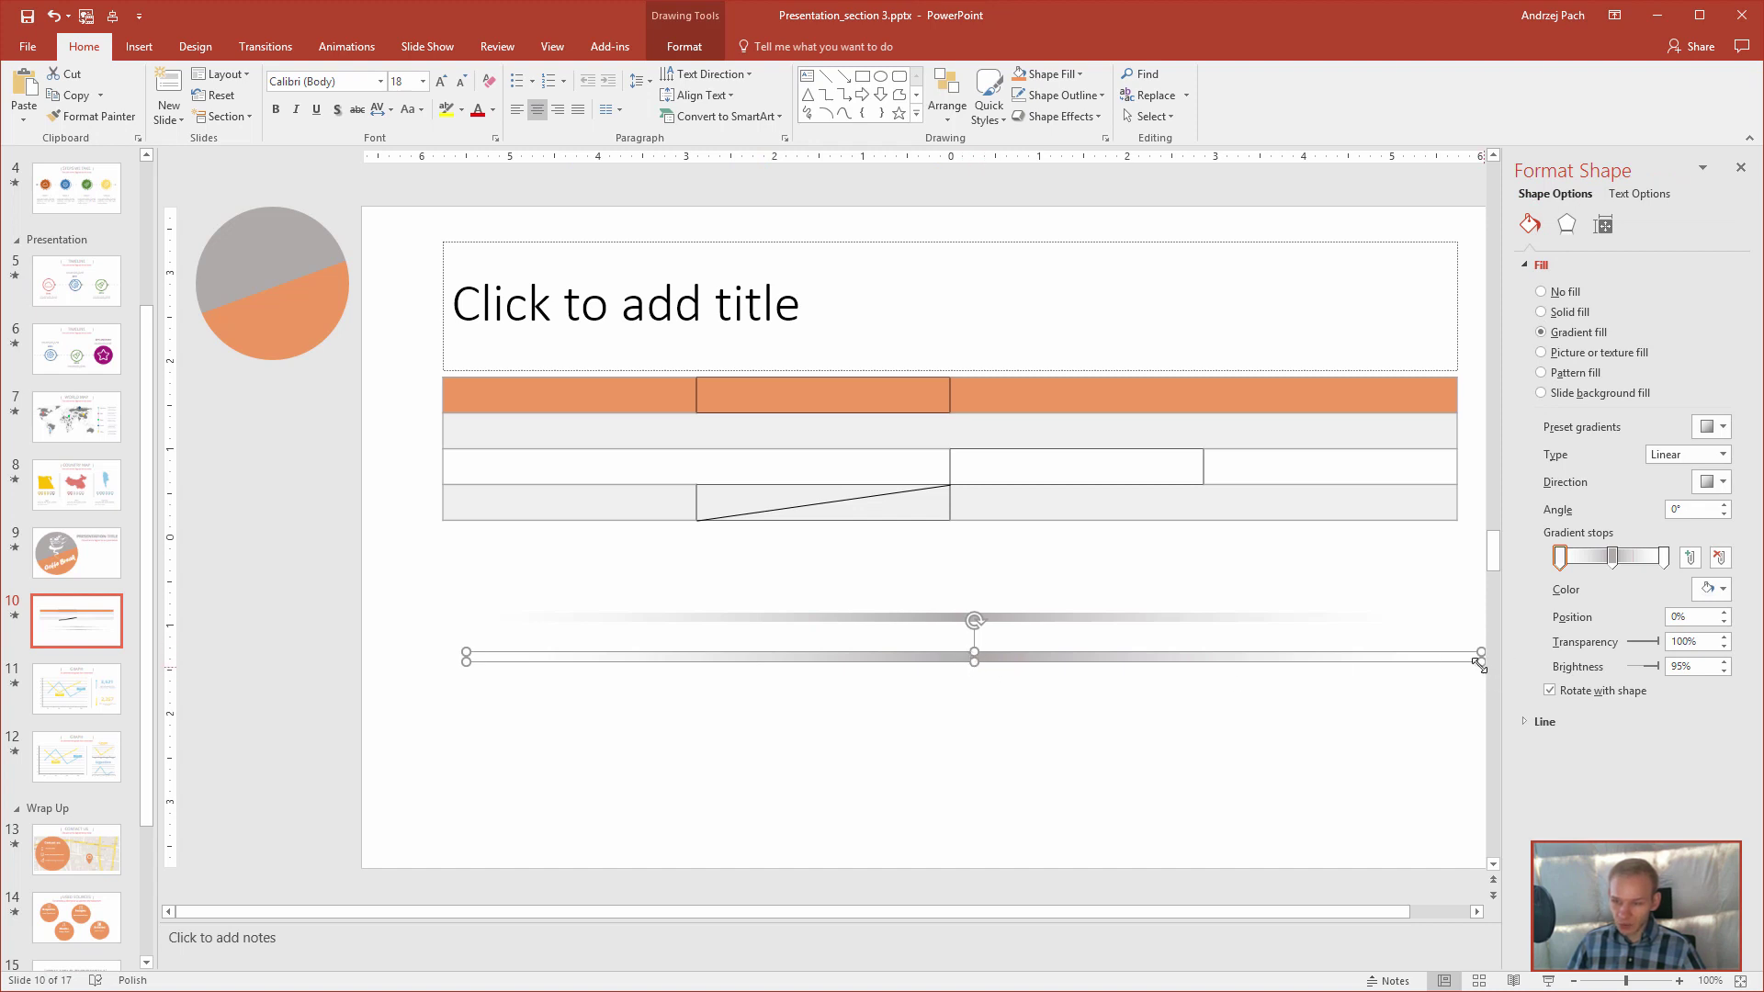
left_click_drag(1479, 664, 569, 709)
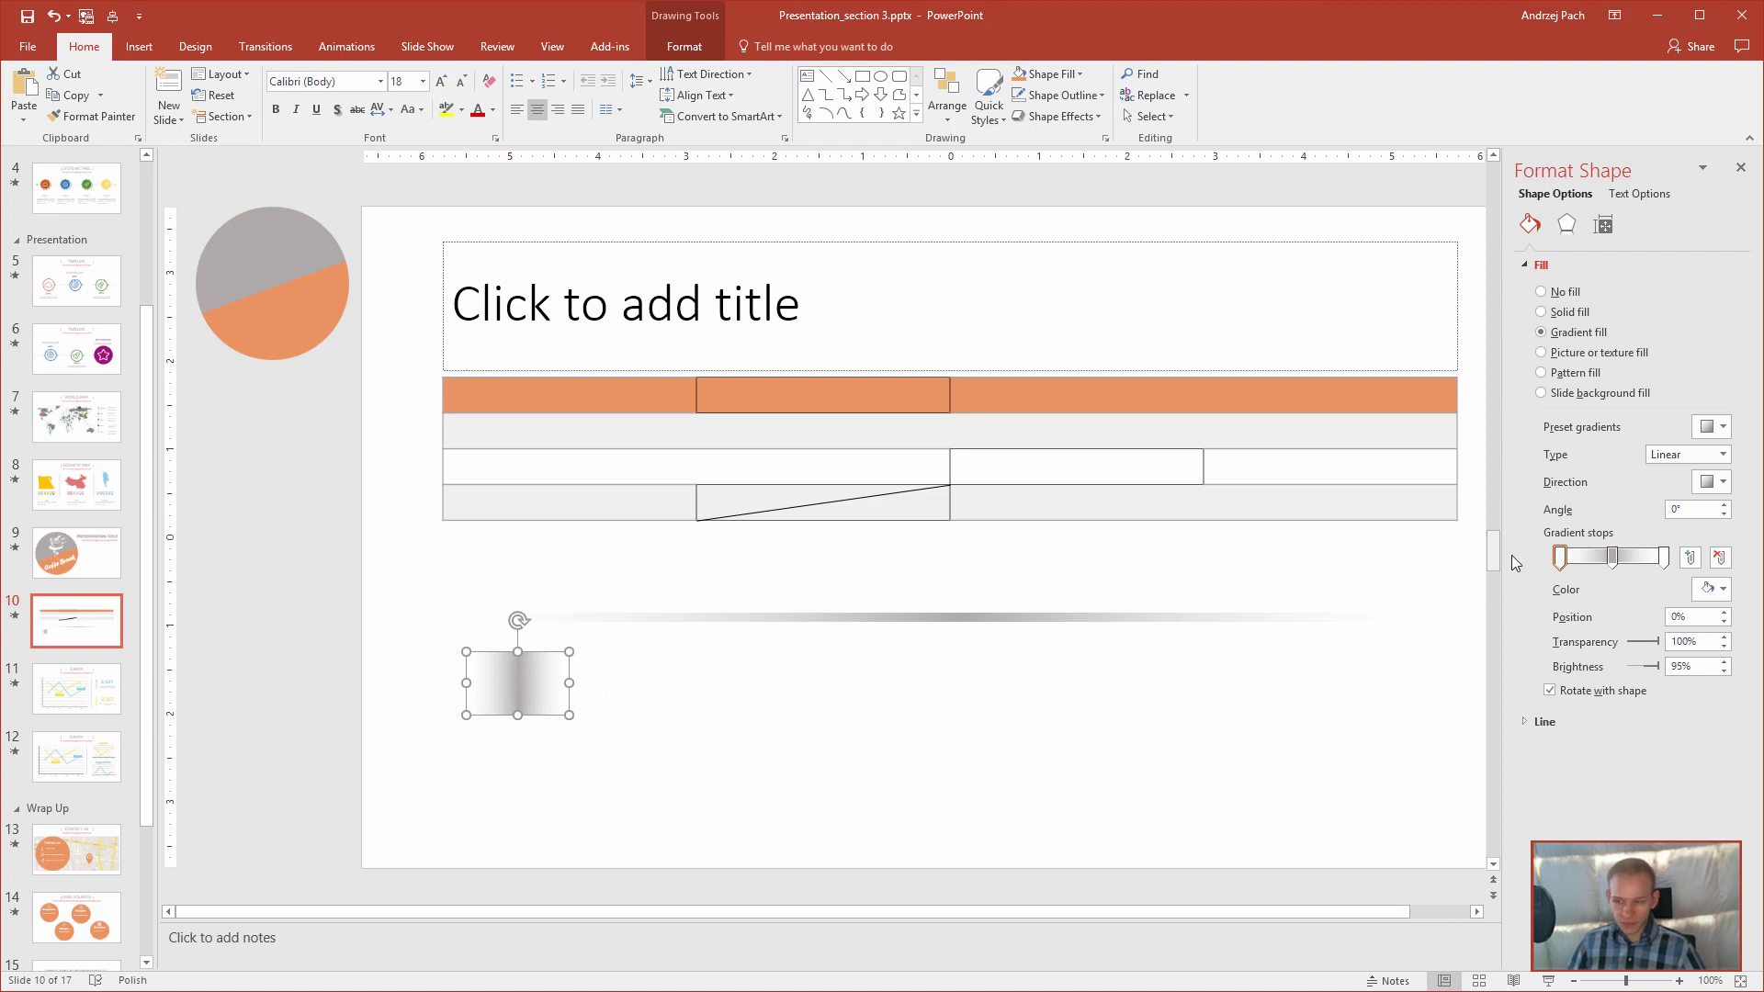
left_click_drag(1559, 559, 1549, 682)
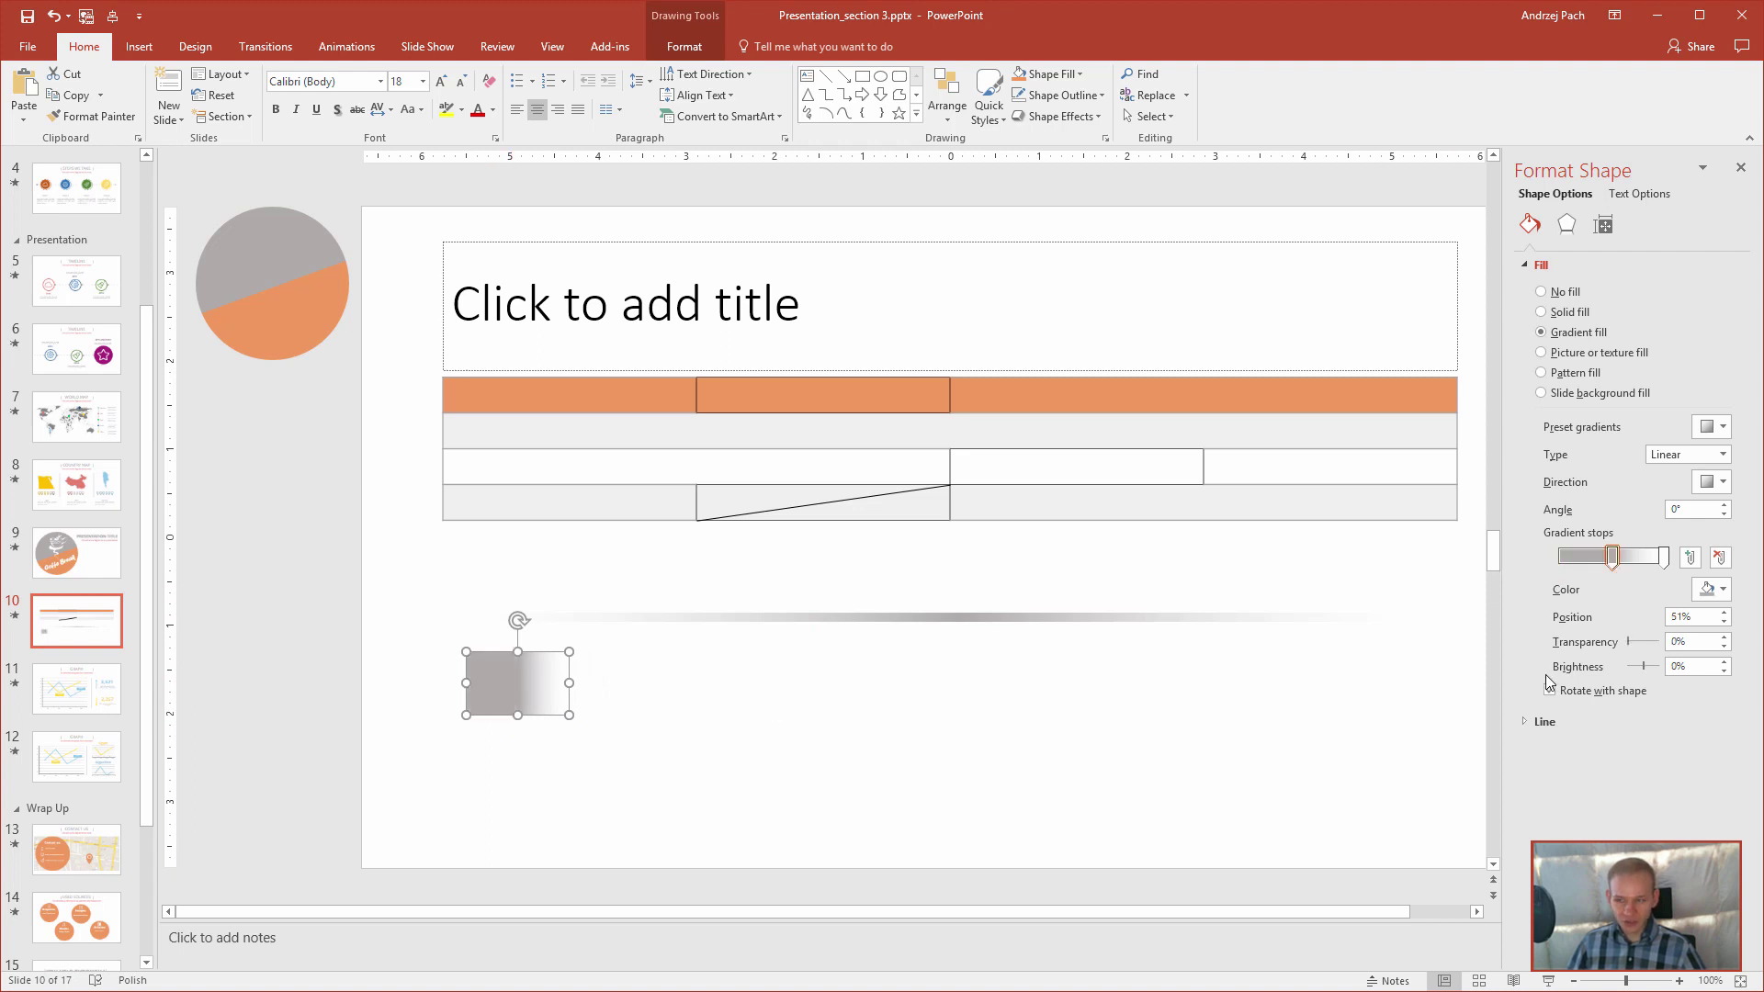
left_click_drag(1613, 557, 1518, 562)
left_click_drag(498, 709, 541, 691)
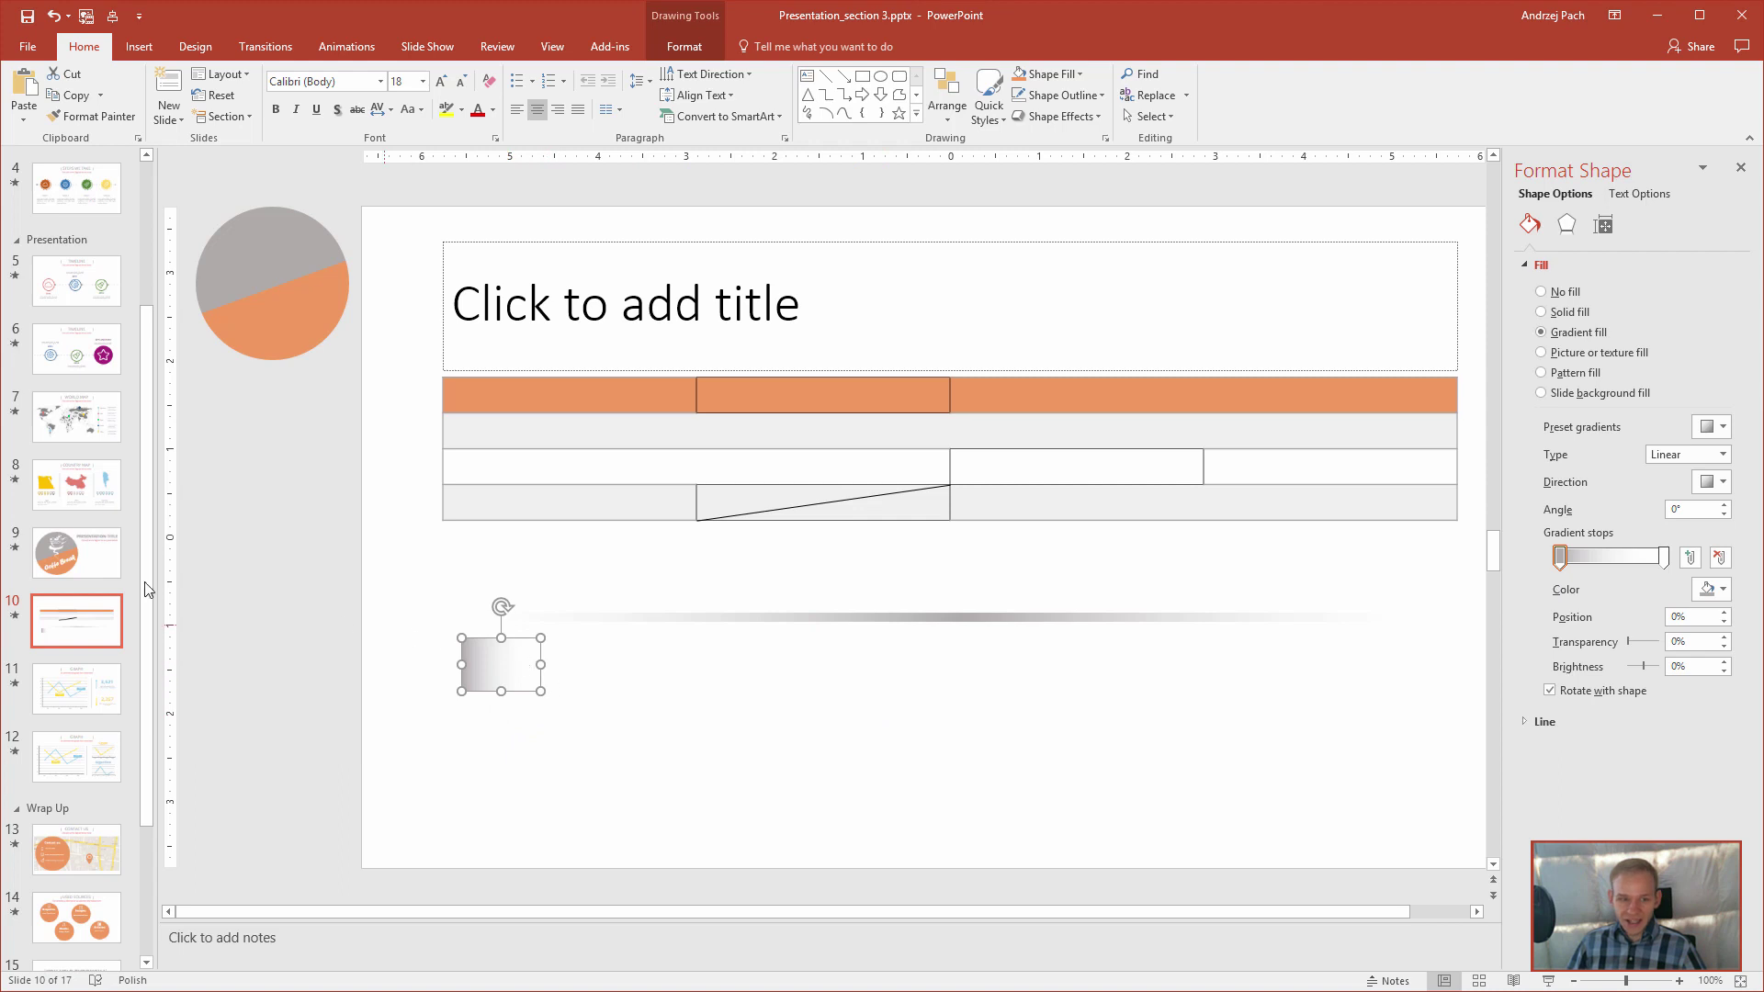
- Colour the small gradient block yellow, sampled with the eyedropper from slide 8's Egypt map
left_click(90, 487)
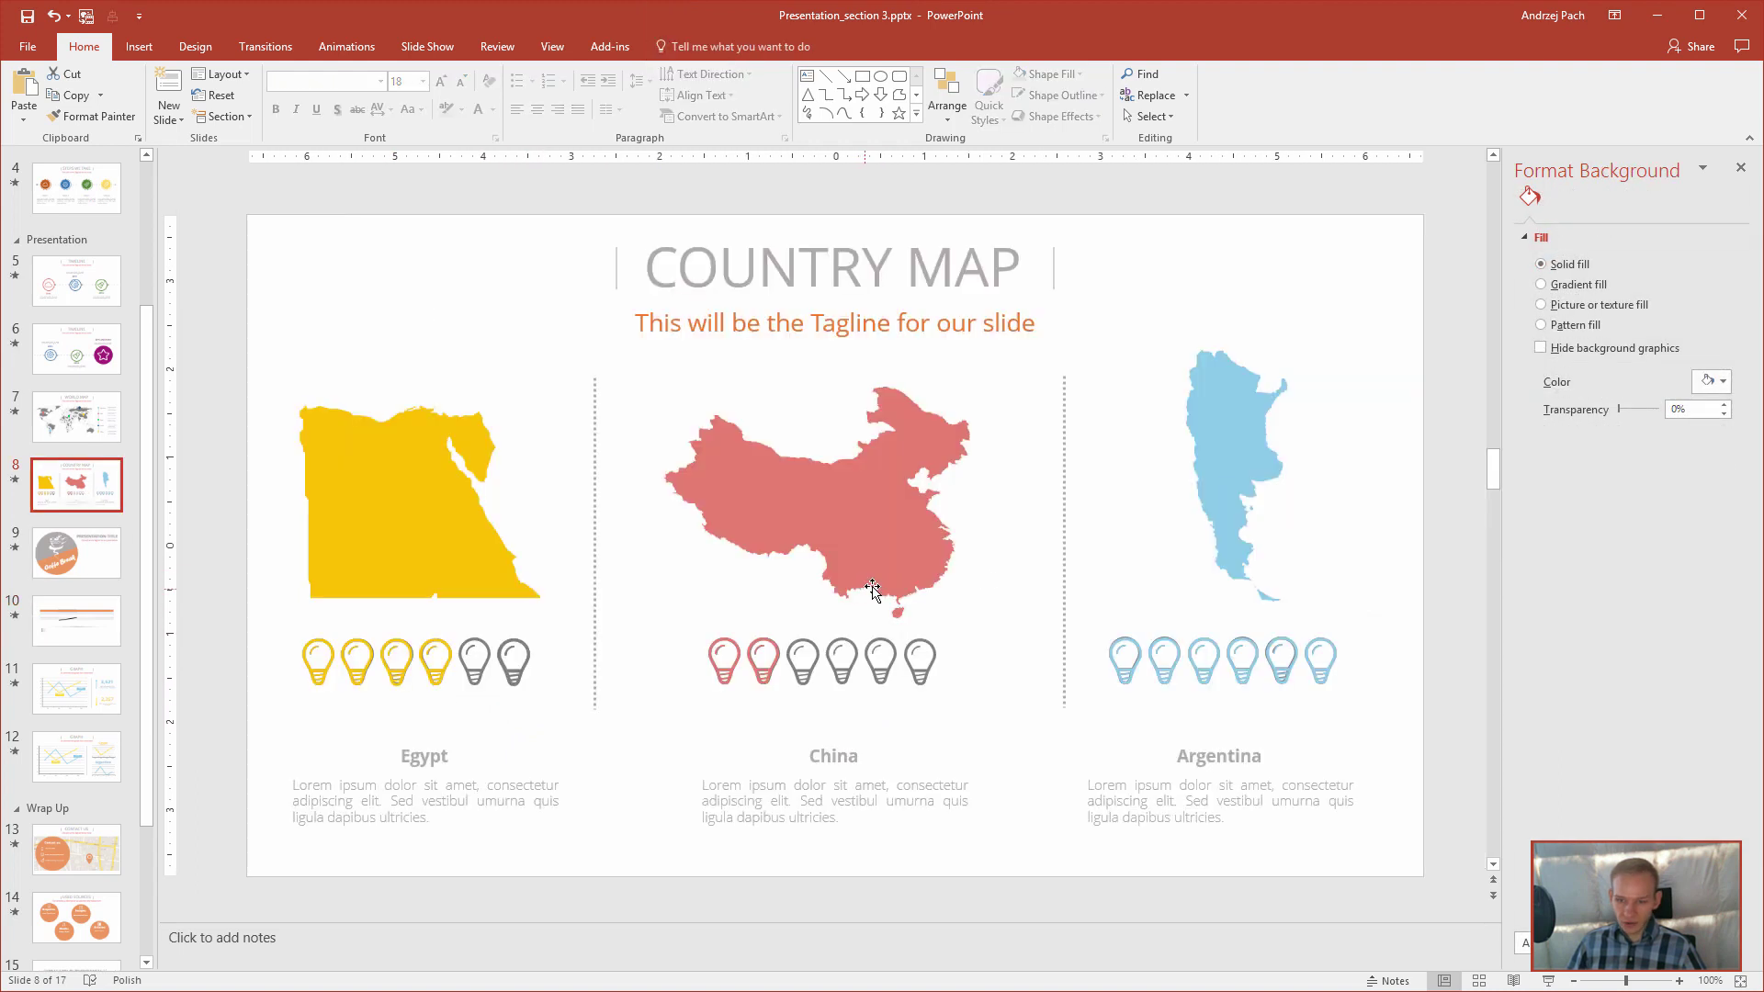
left_click(109, 642)
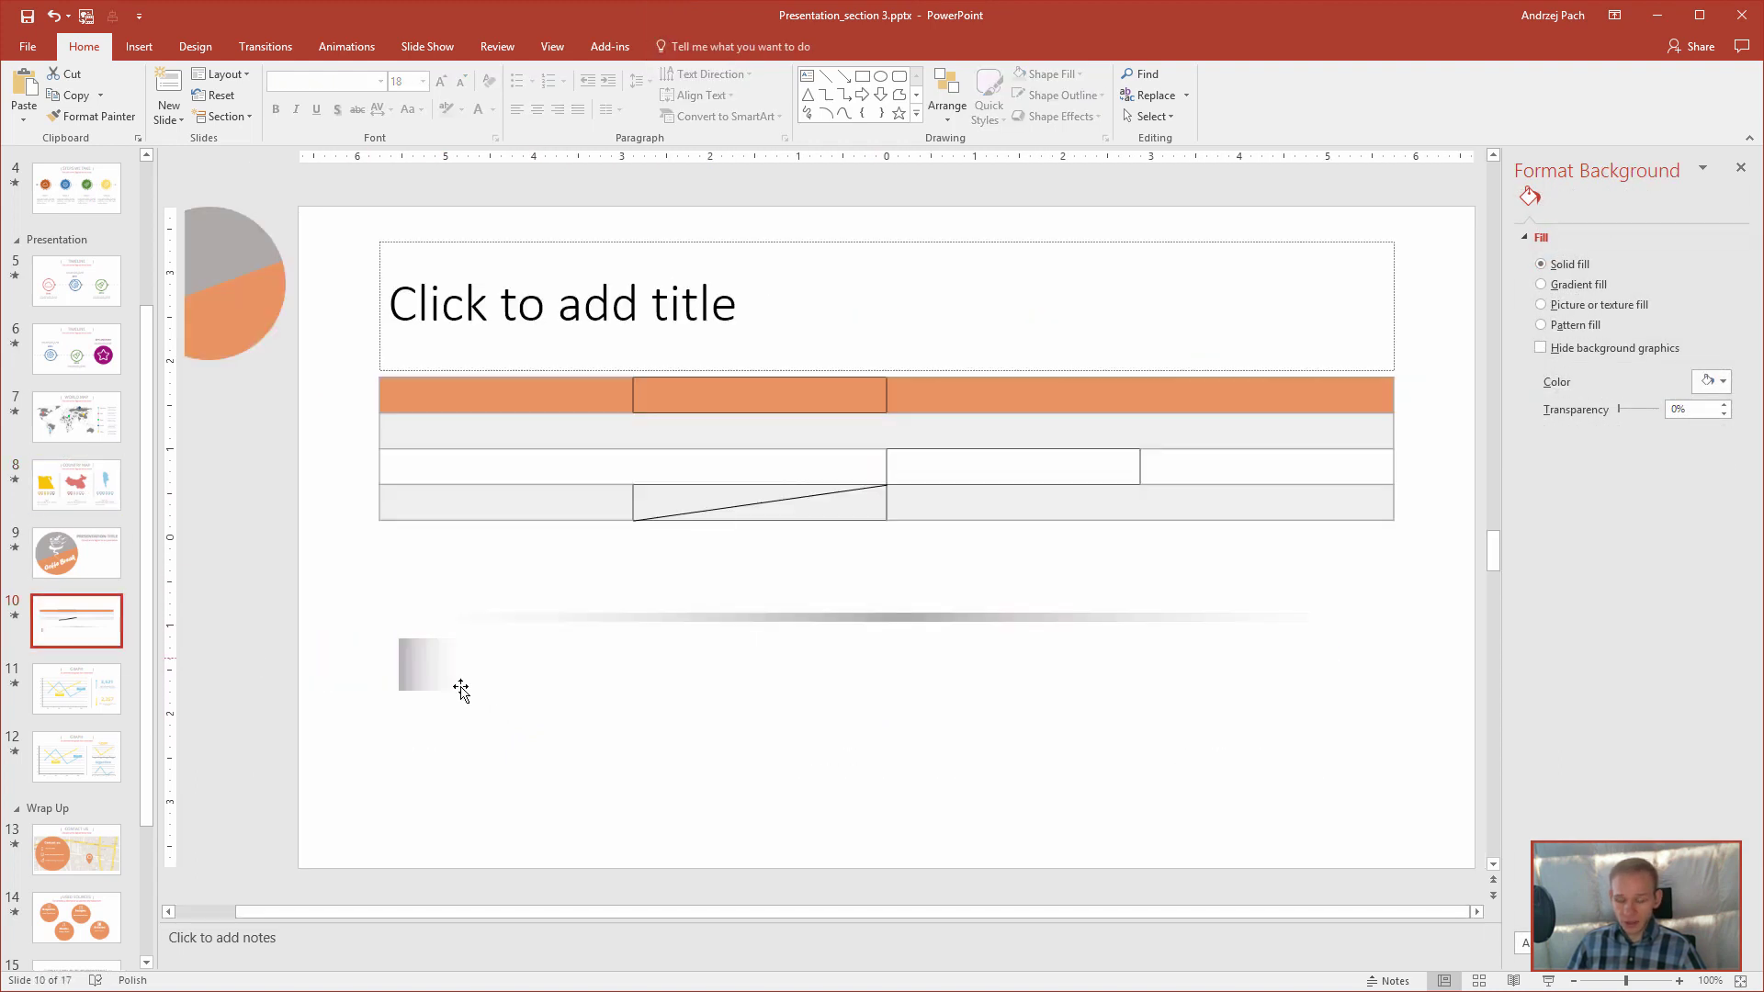
left_click(457, 677)
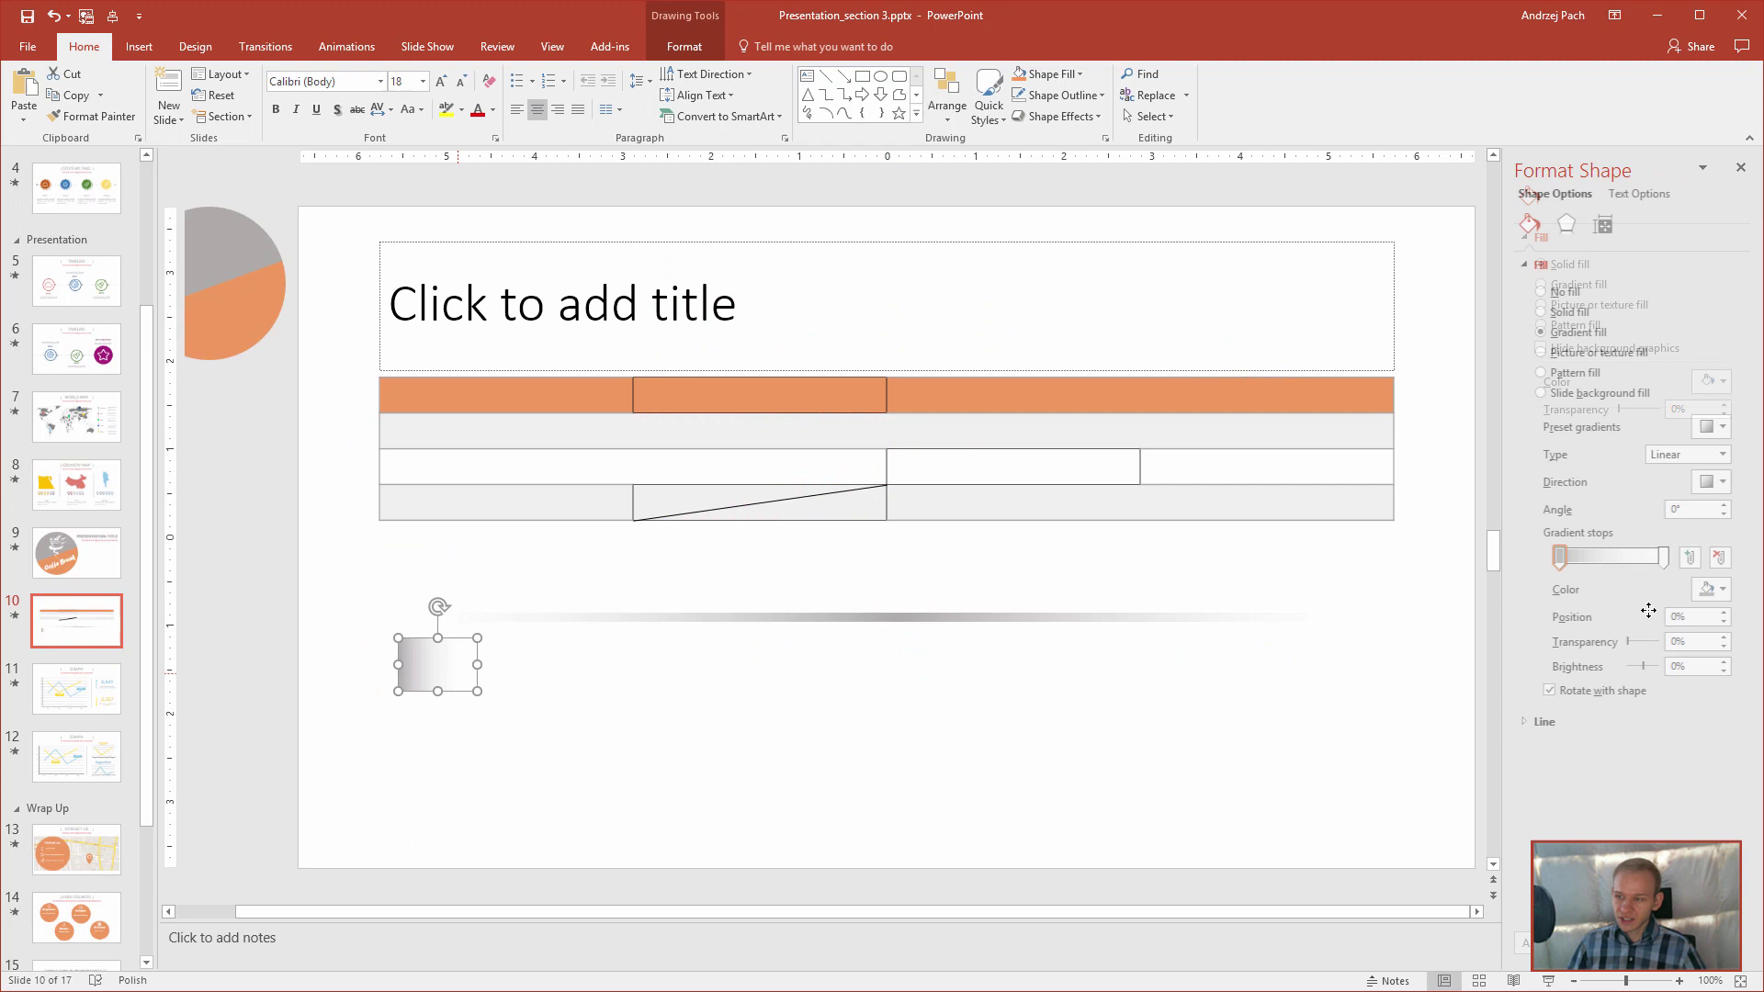
left_click(1714, 589)
left_click(1715, 805)
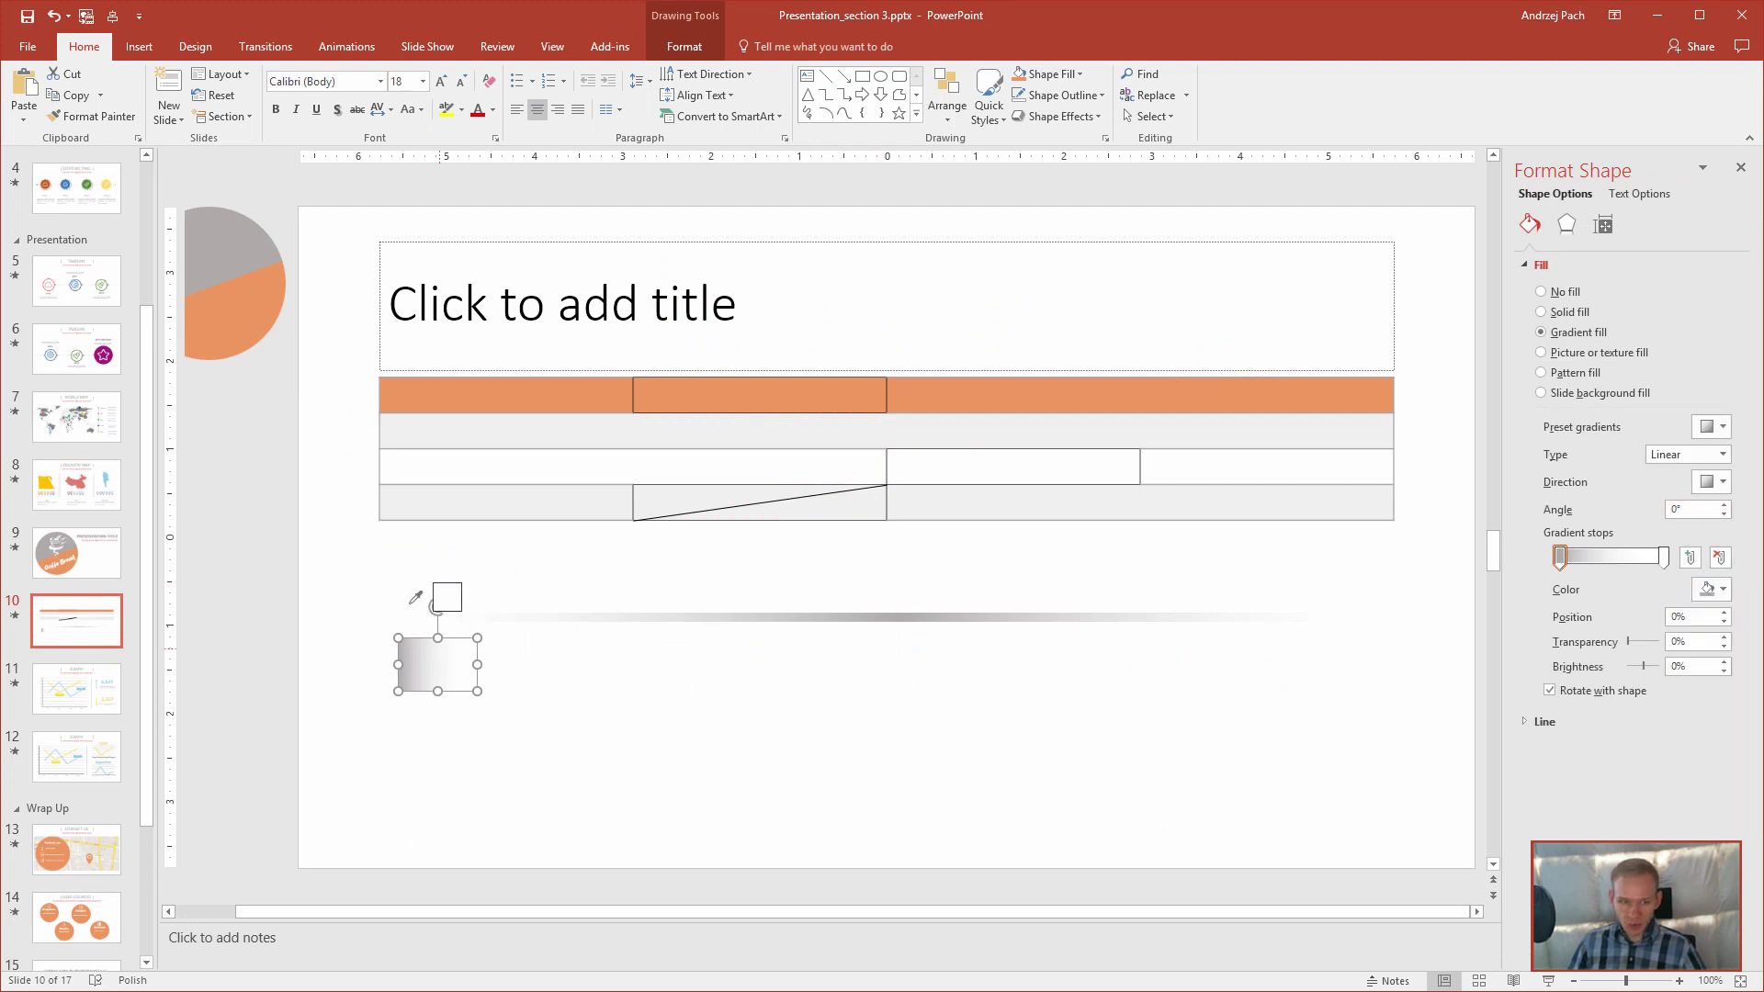
left_click(49, 484)
- Duplicate the block below and recolour the copy red from slide 8's China map
left_click_drag(440, 678, 416, 726)
left_click(1714, 589)
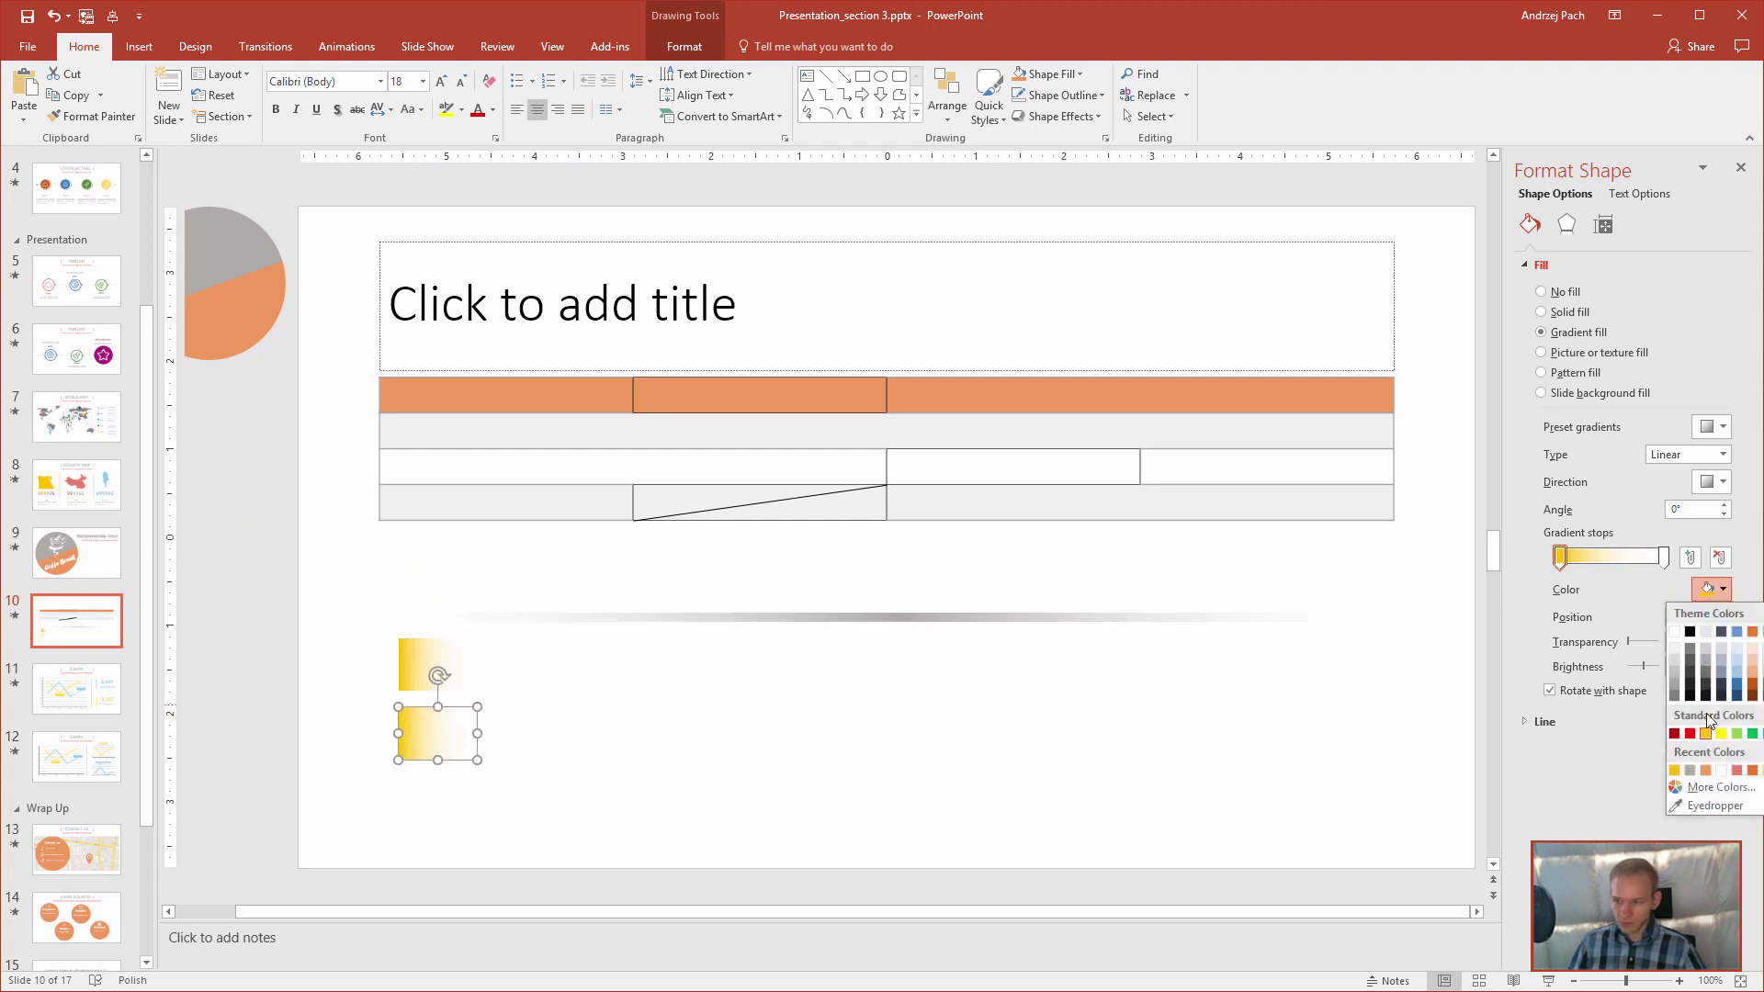
left_click(1589, 795)
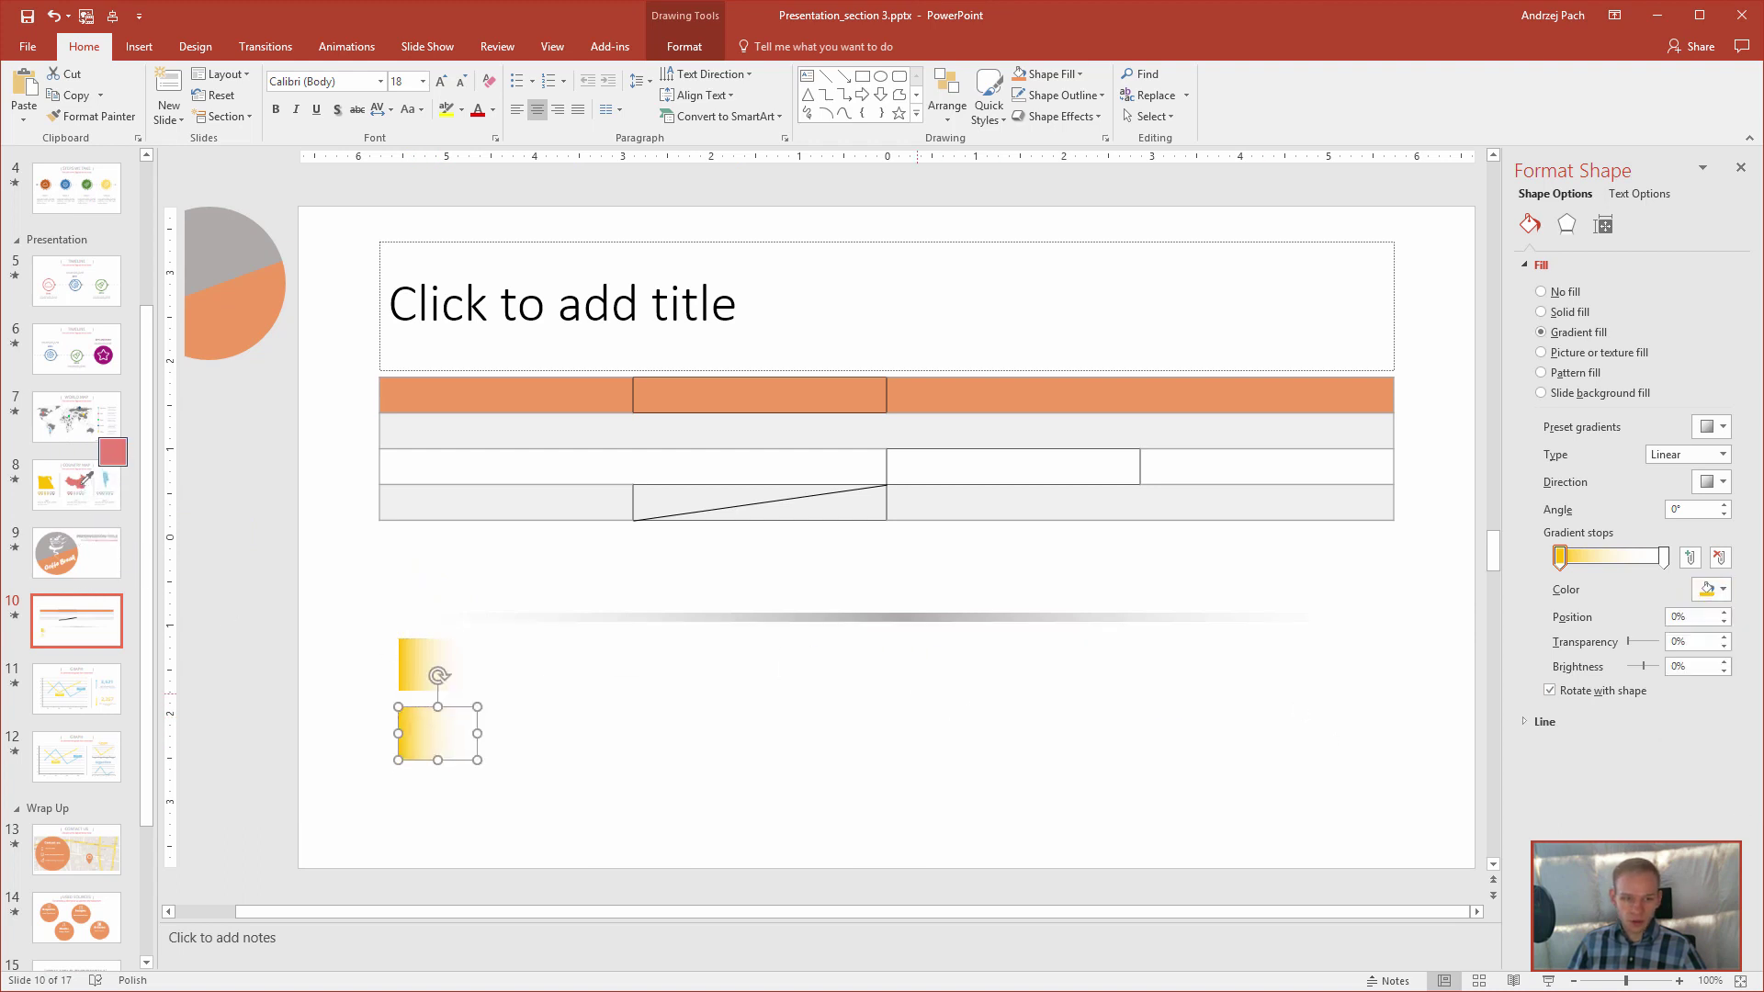
left_click(81, 483)
- Add a third copy beneath and recolour its gradient stop blue from a slide thumbnail
left_click_drag(404, 730, 431, 818)
left_click(1714, 589)
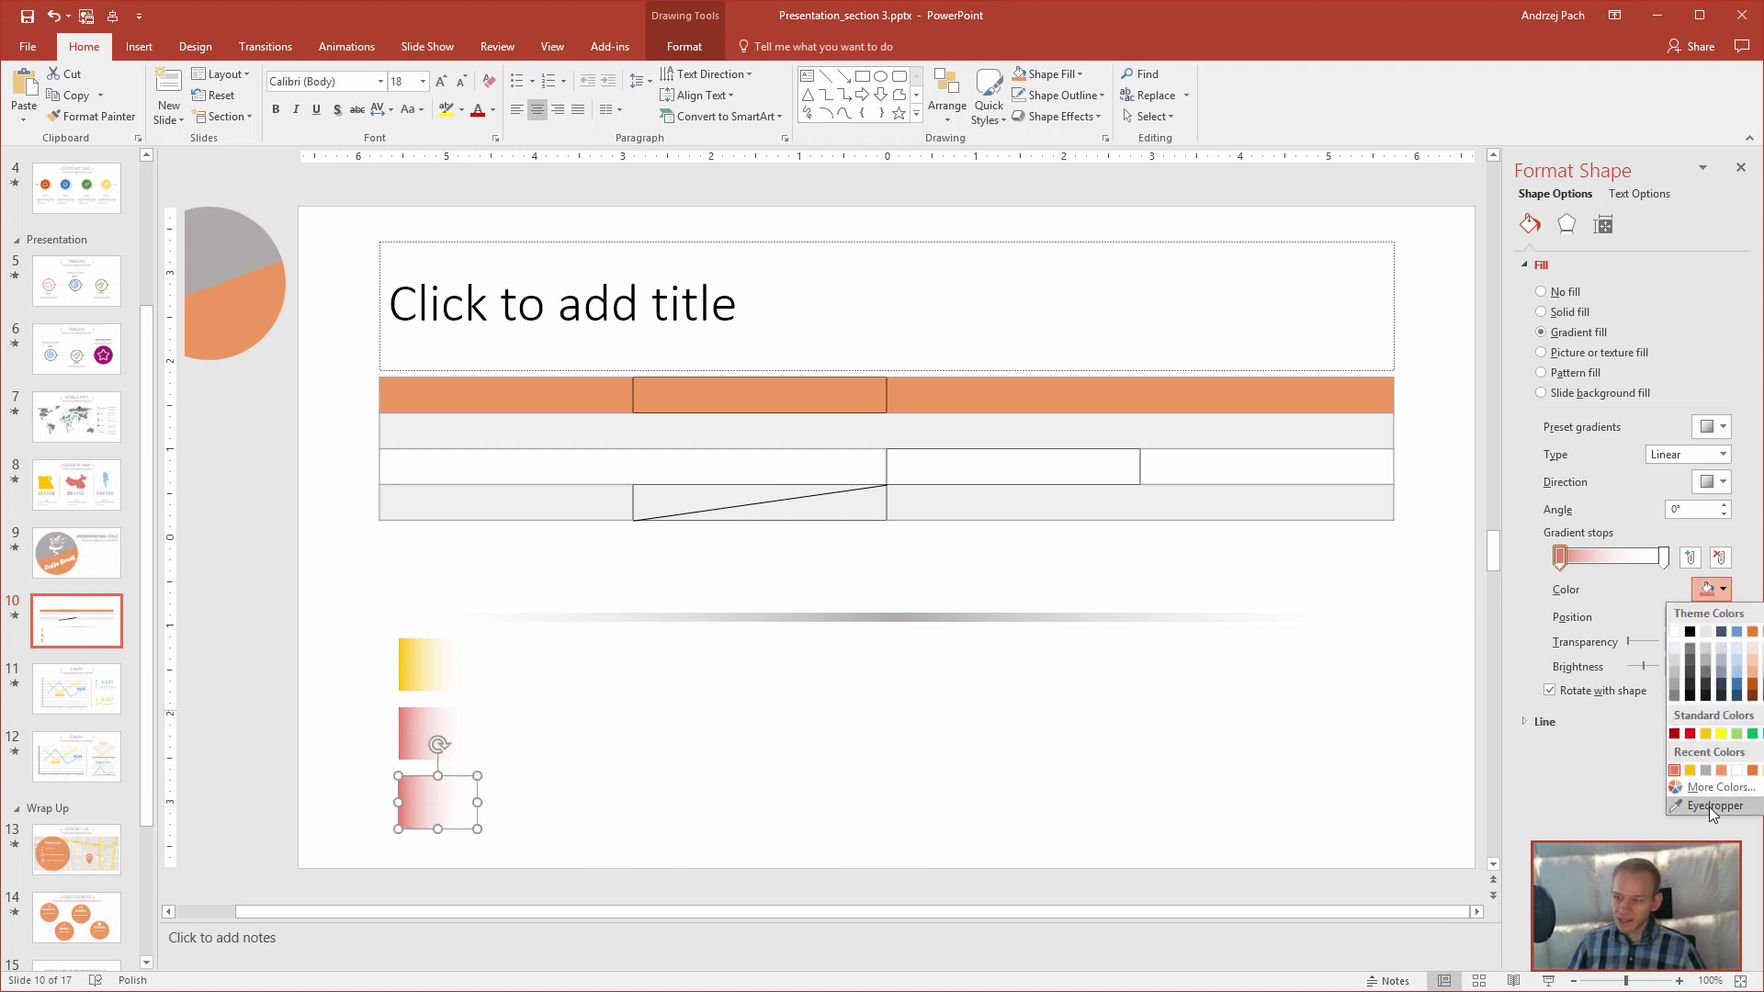
left_click(1589, 794)
left_click(107, 481)
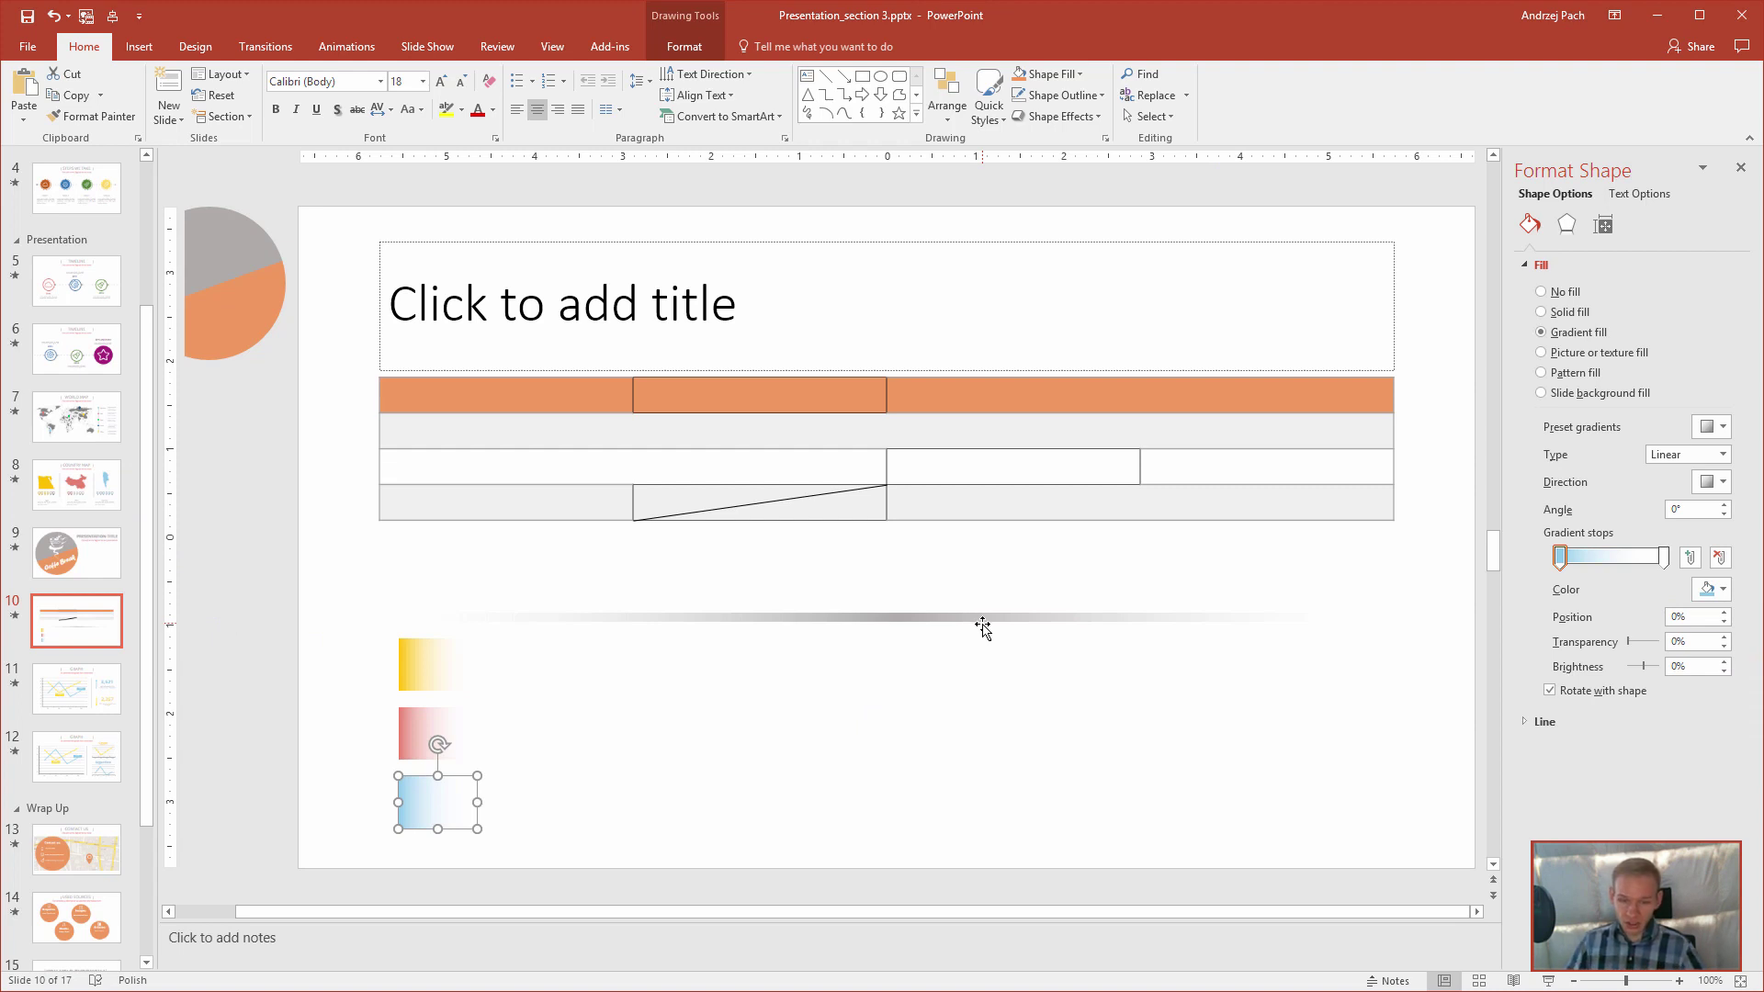
left_click(831, 740)
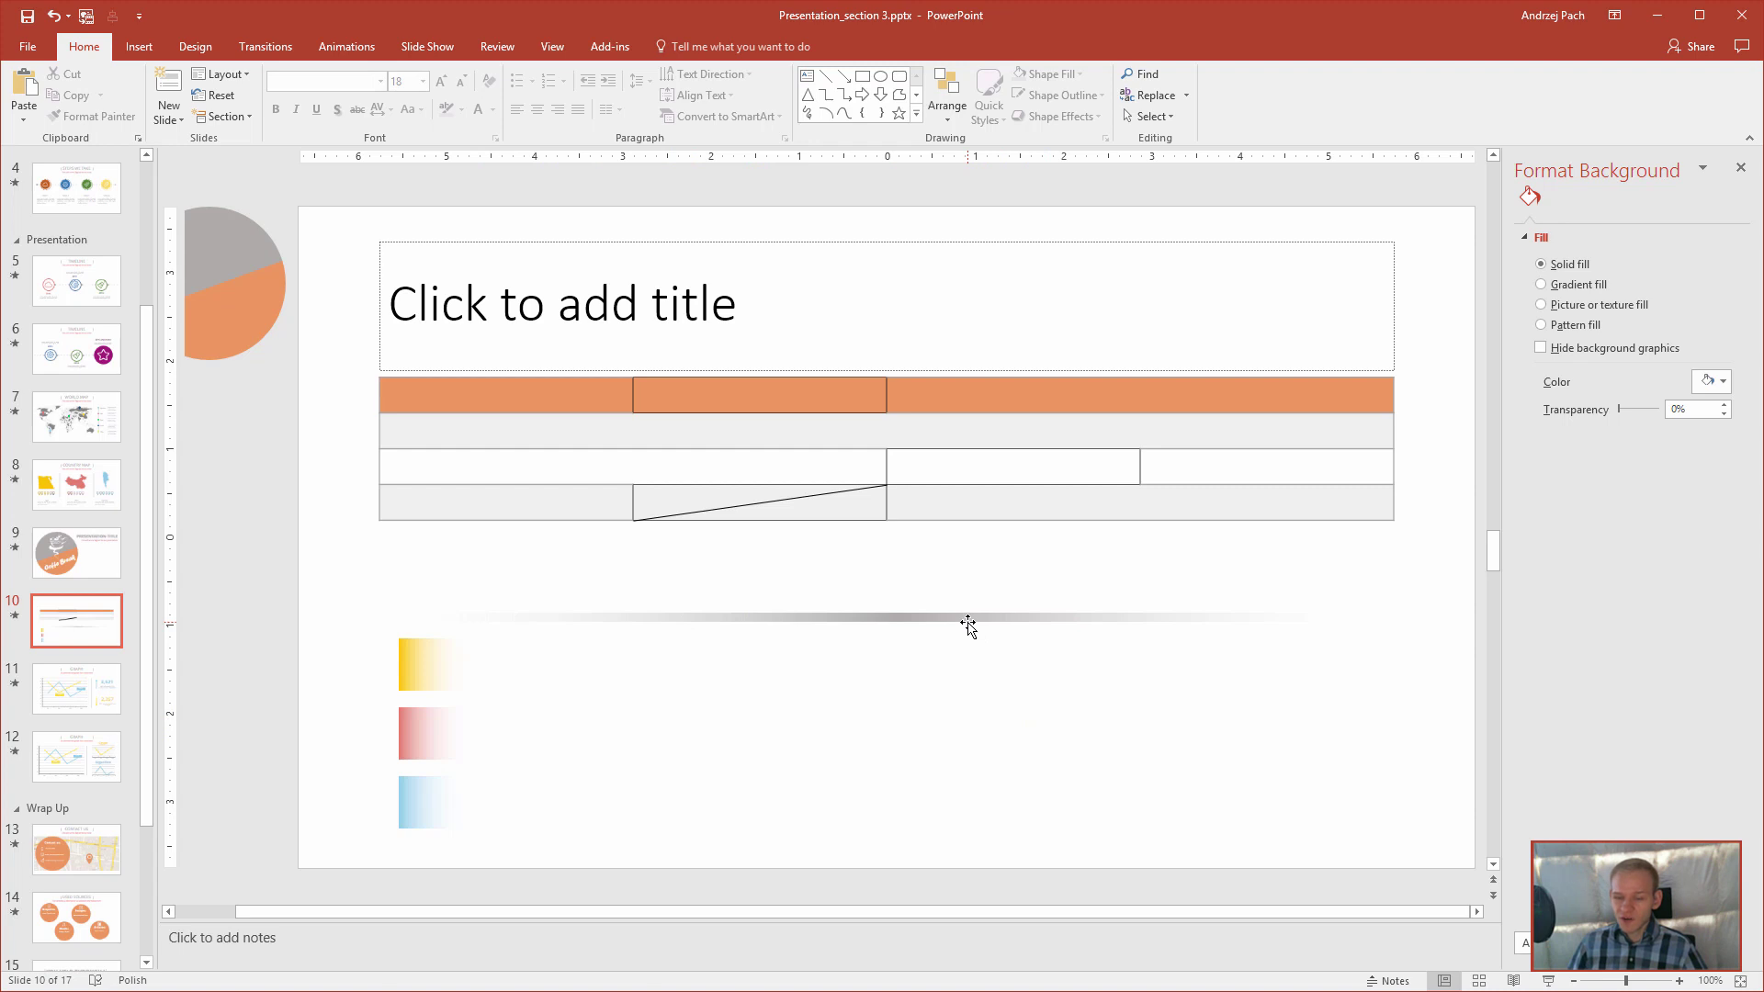
- Draw a long horizontal straight line across the lower part of slide 10
left_click(140, 47)
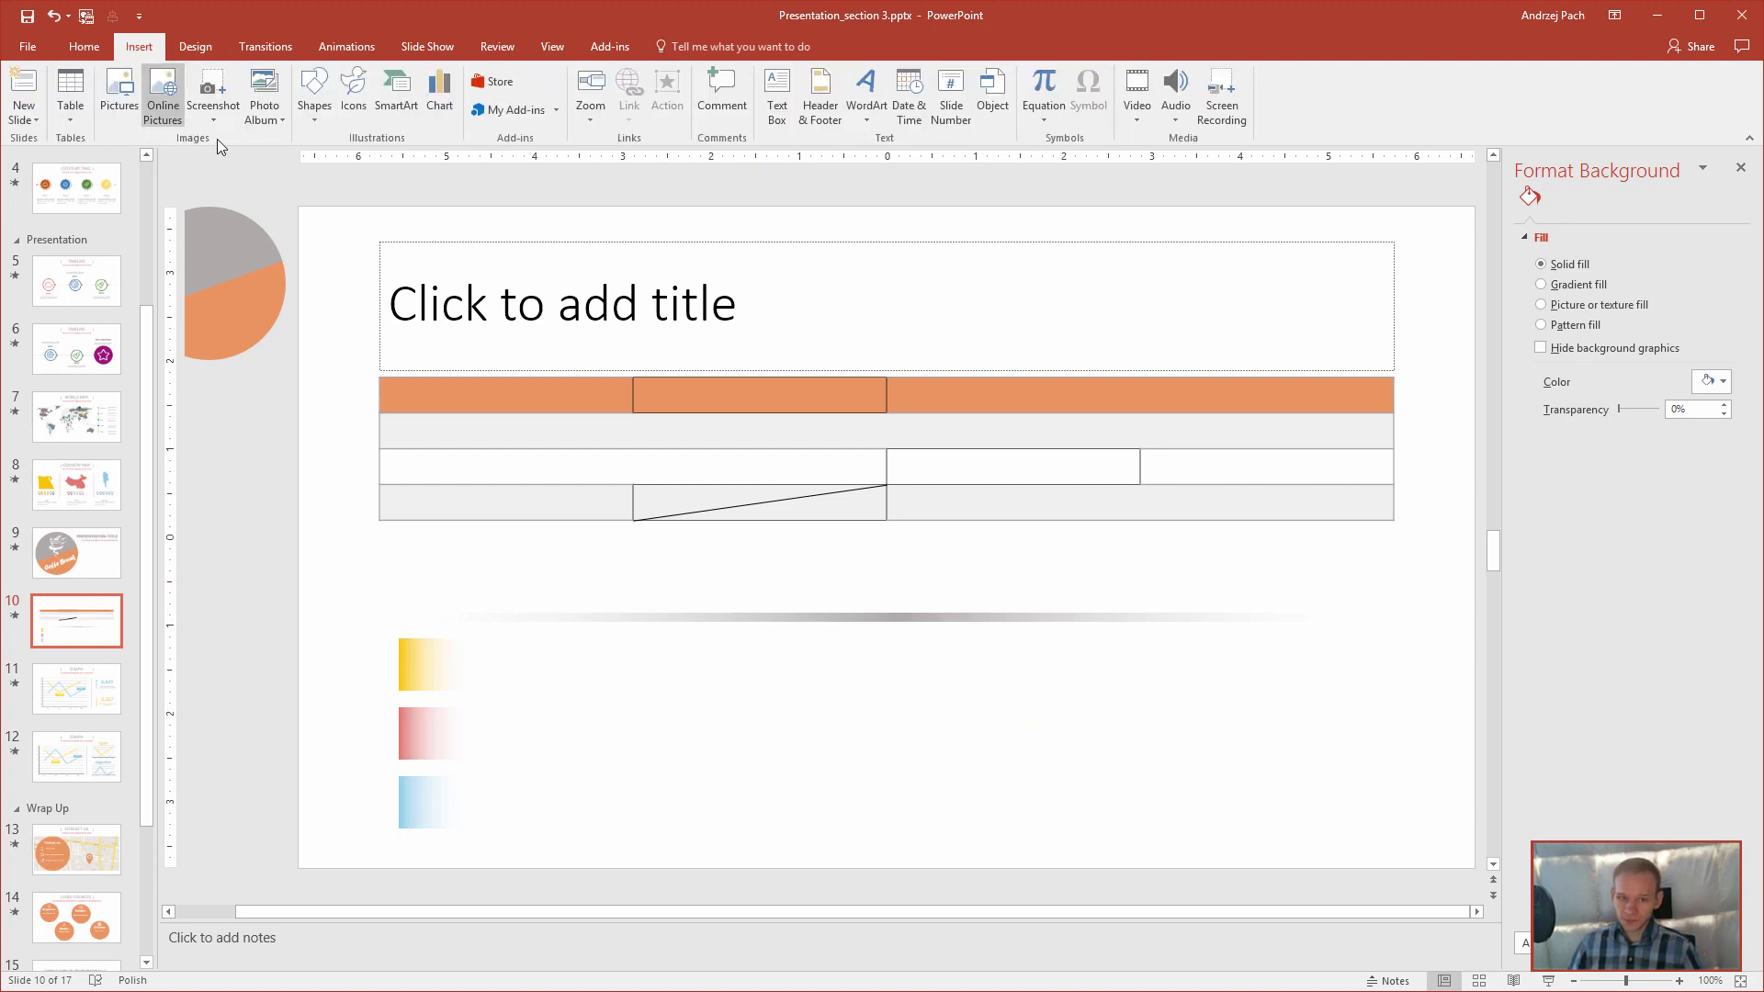
left_click(314, 101)
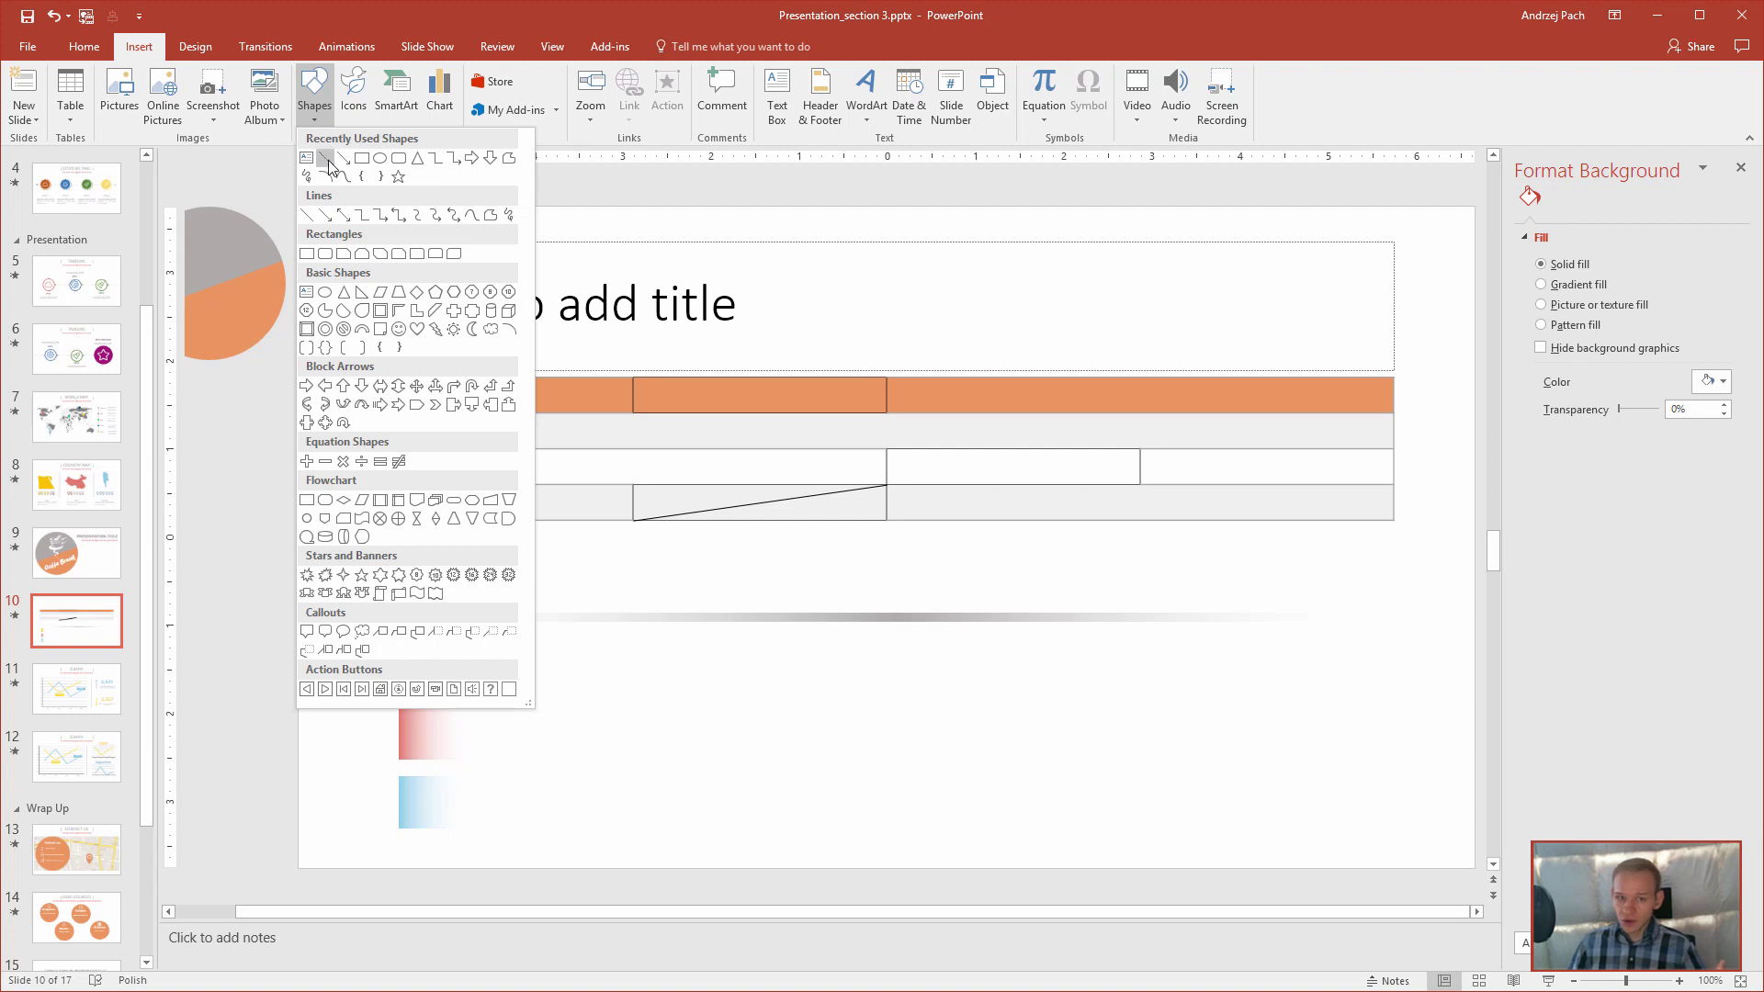
left_click(327, 160)
mouse_move(398, 639)
left_mouse_down()
mouse_move(477, 691)
mouse_move(1275, 708)
left_mouse_up()
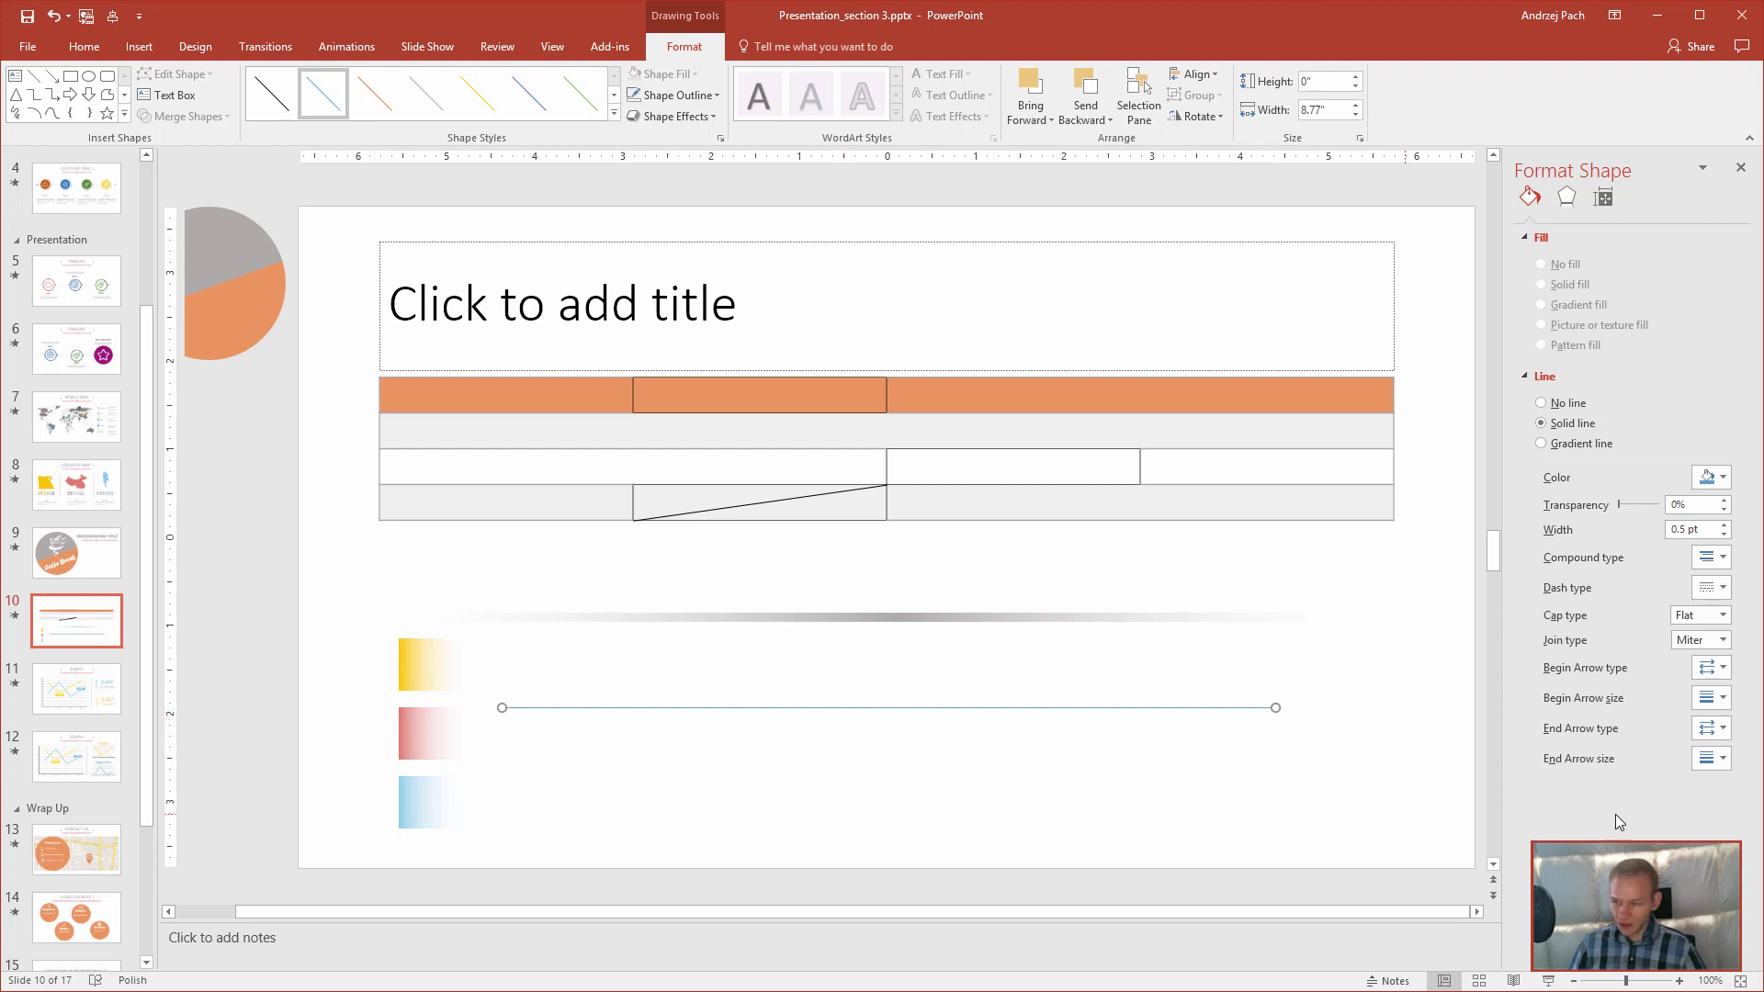
- Make the line dotted with round caps, coloured the pie chart's grey via eyedropper
left_click(1711, 587)
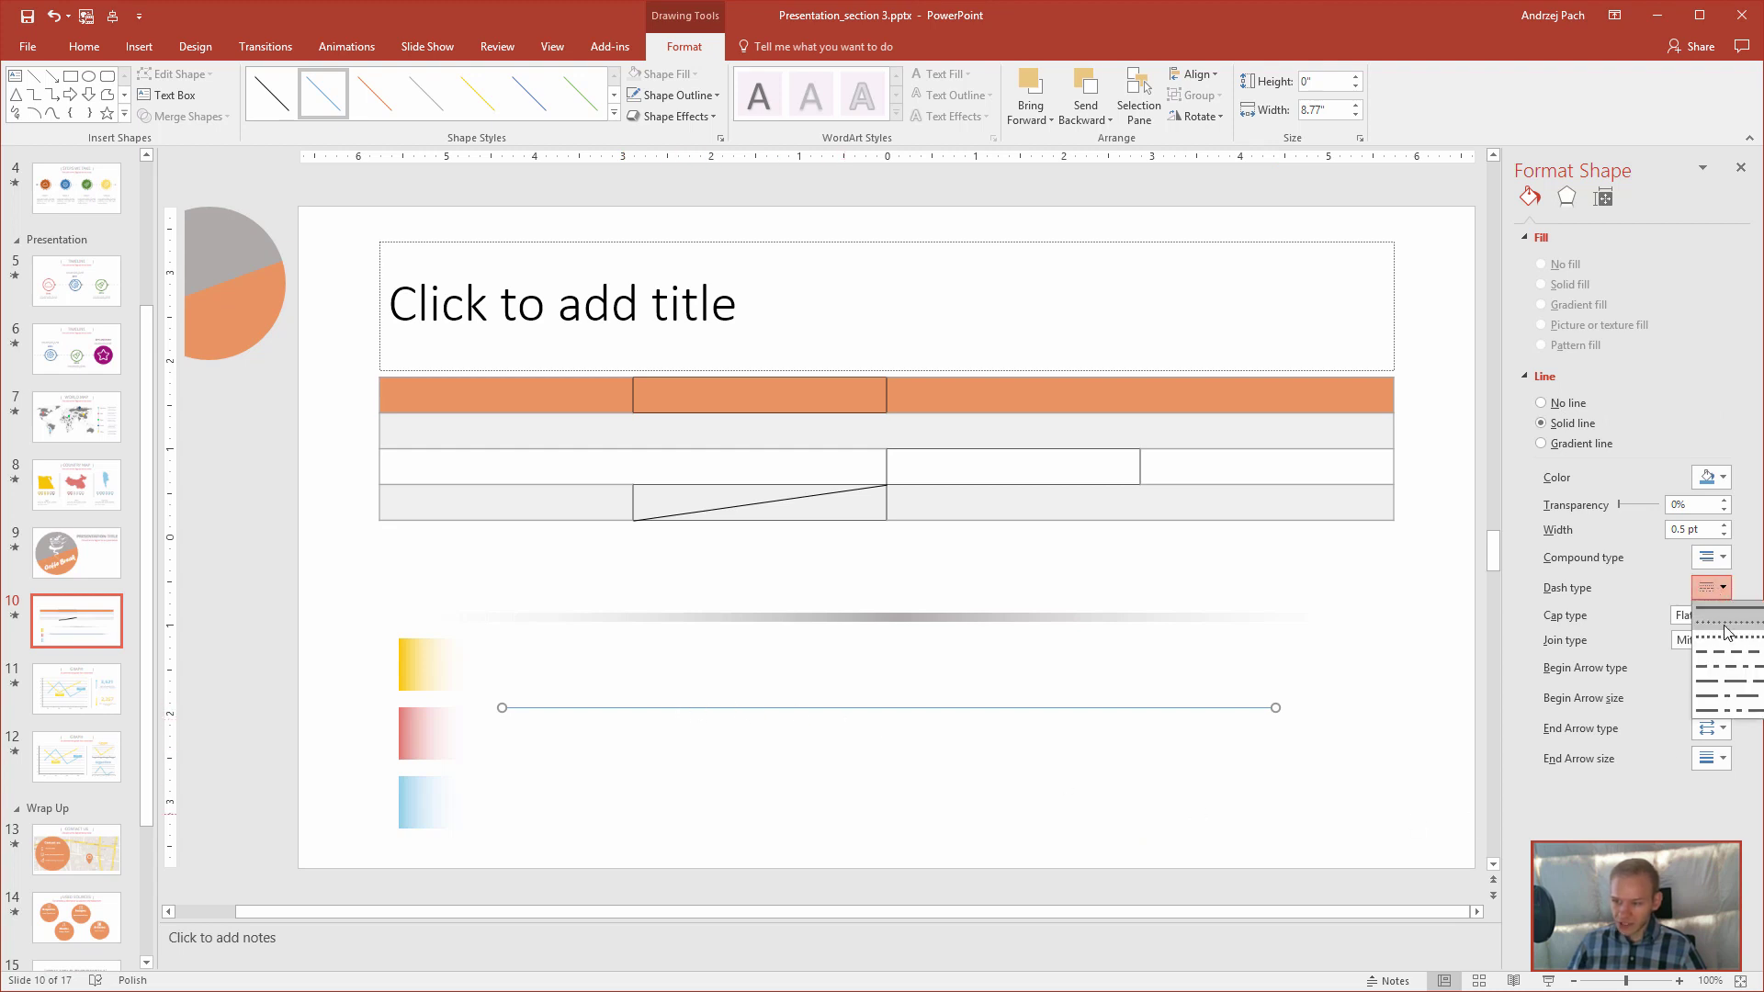
left_click(1725, 629)
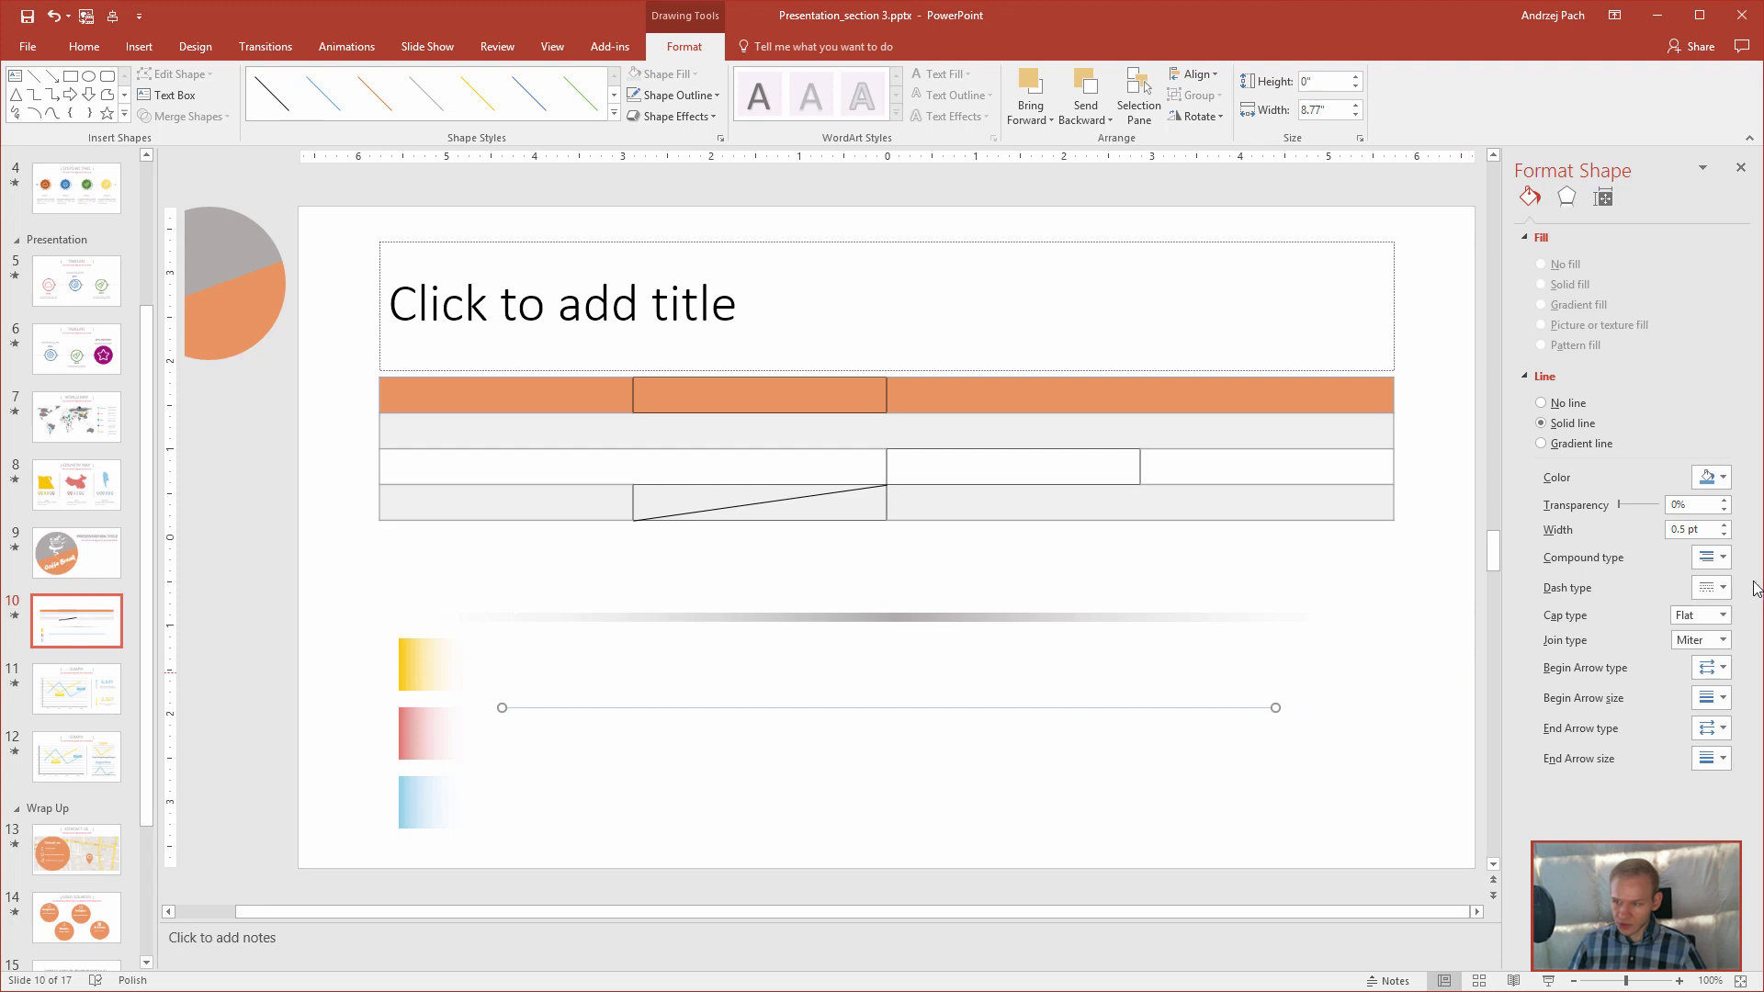
left_click(1724, 615)
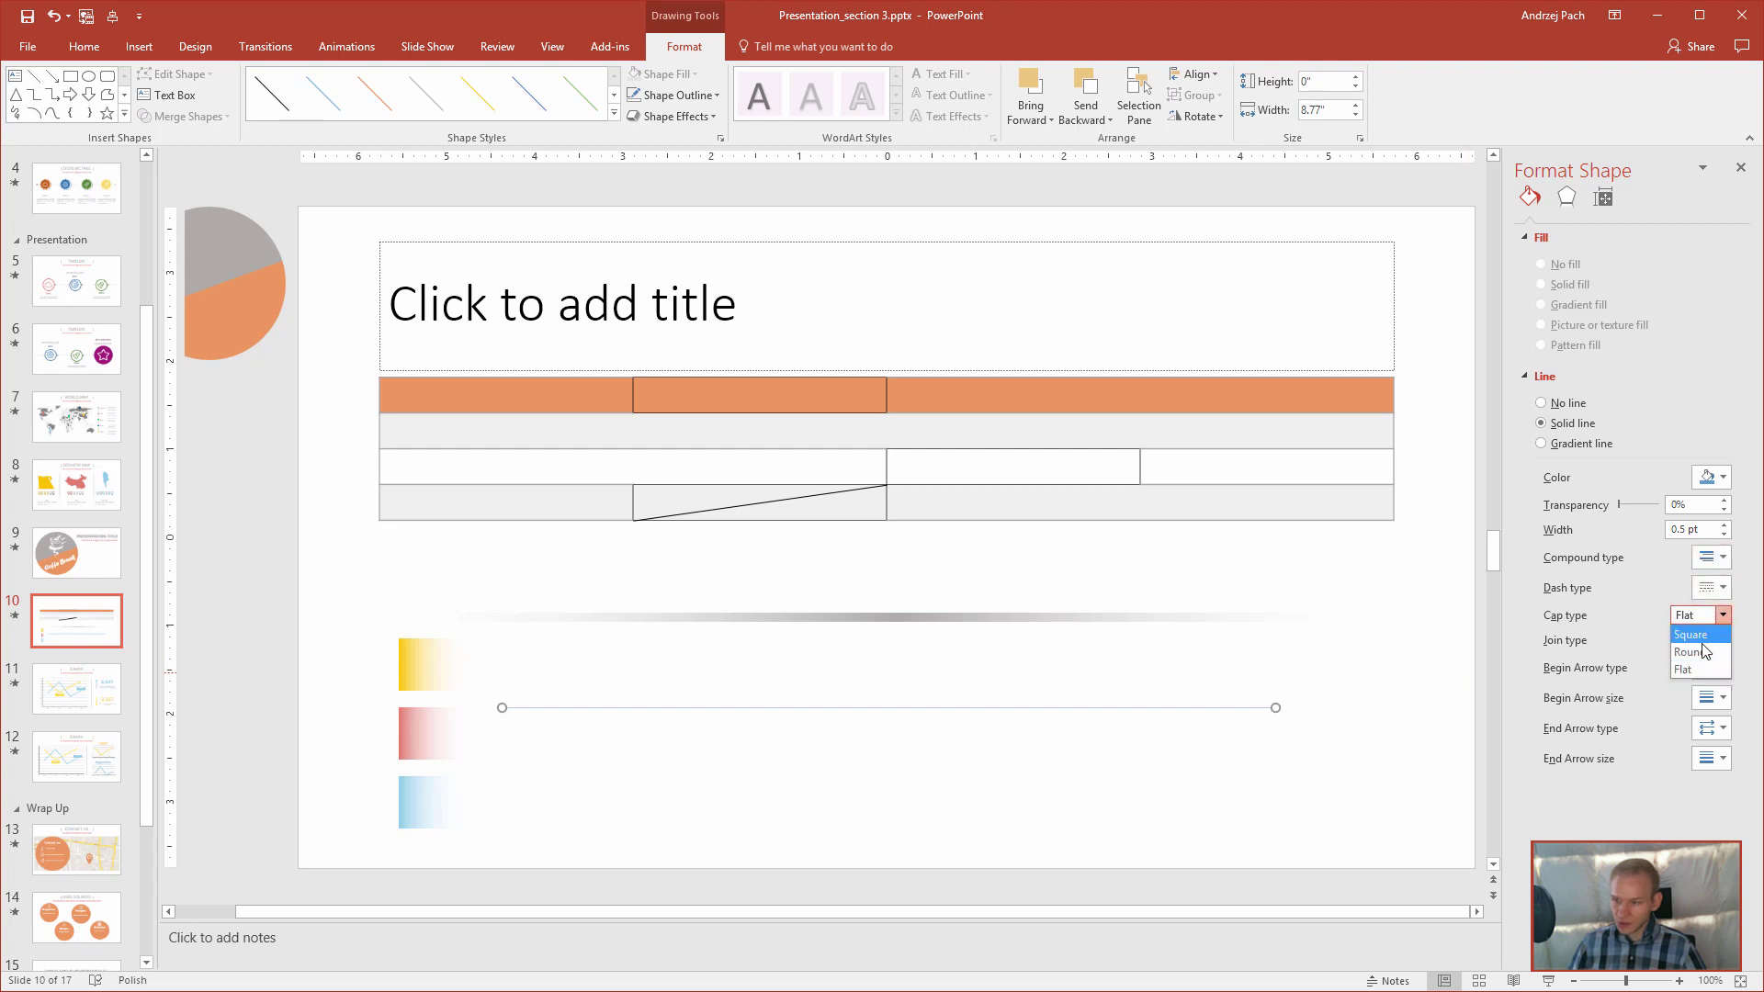
left_click(1701, 651)
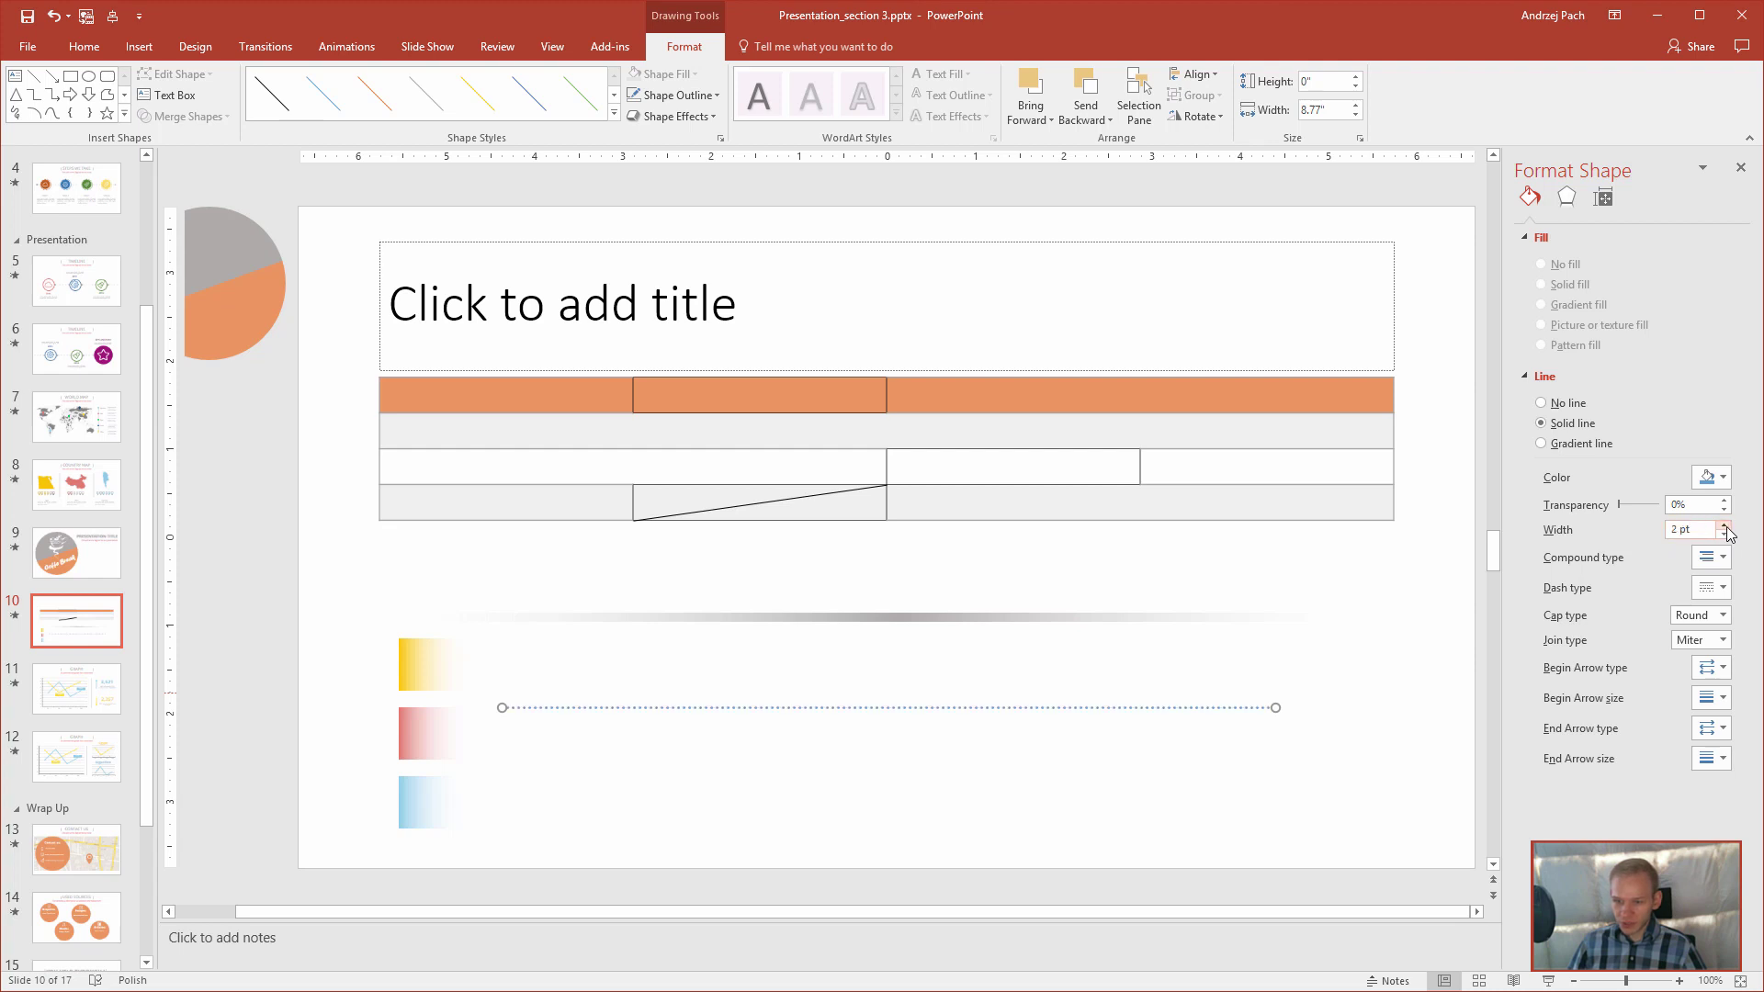
left_click(1711, 477)
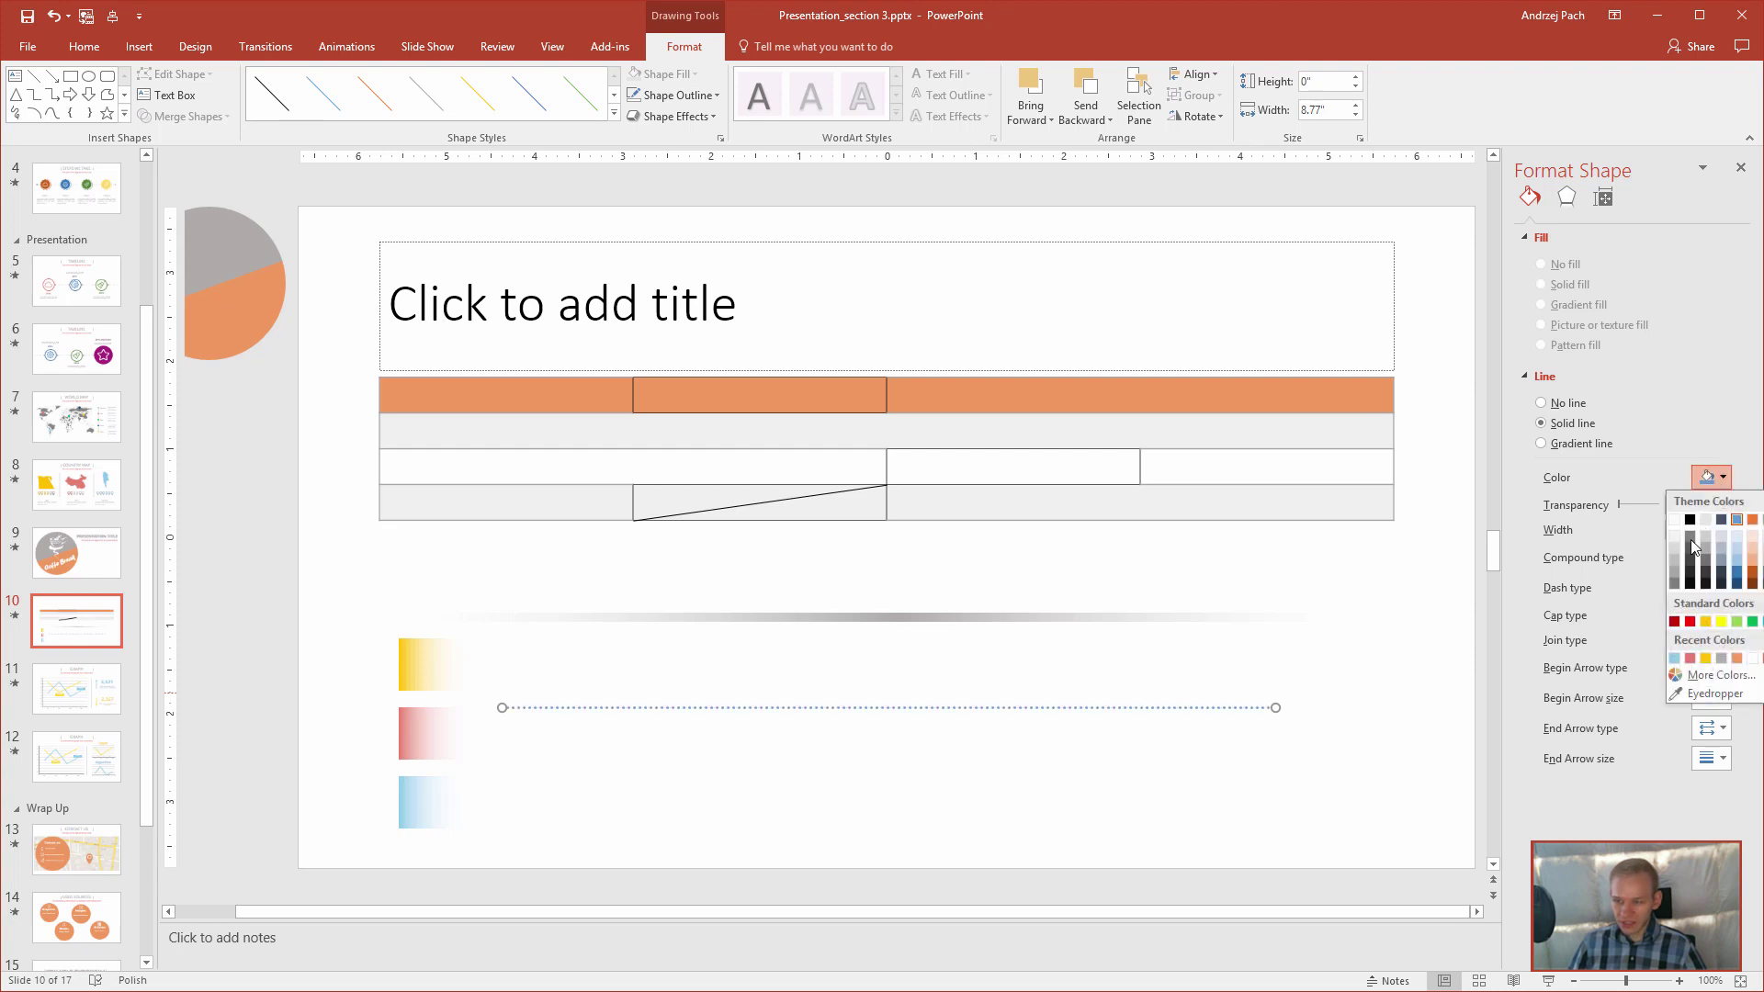
left_click(1700, 698)
left_click(273, 237)
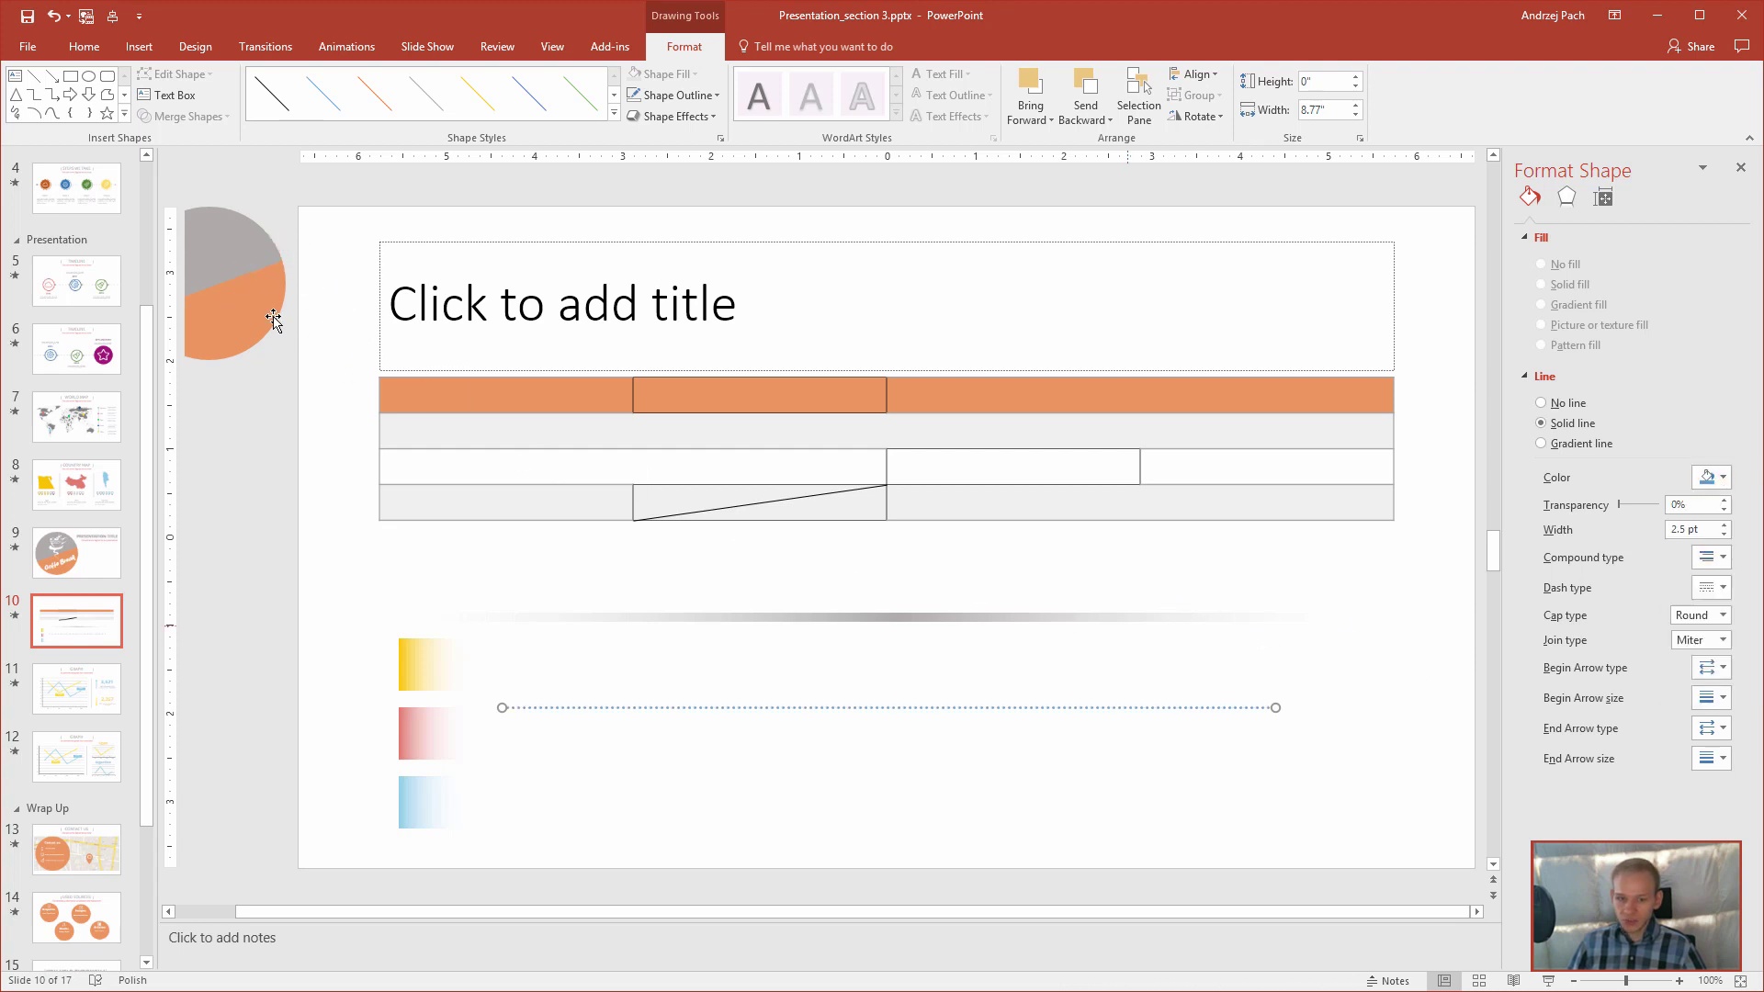
- Set the dotted line to 76% transparency and make a vertical copy of it
left_click_drag(636, 698, 631, 700)
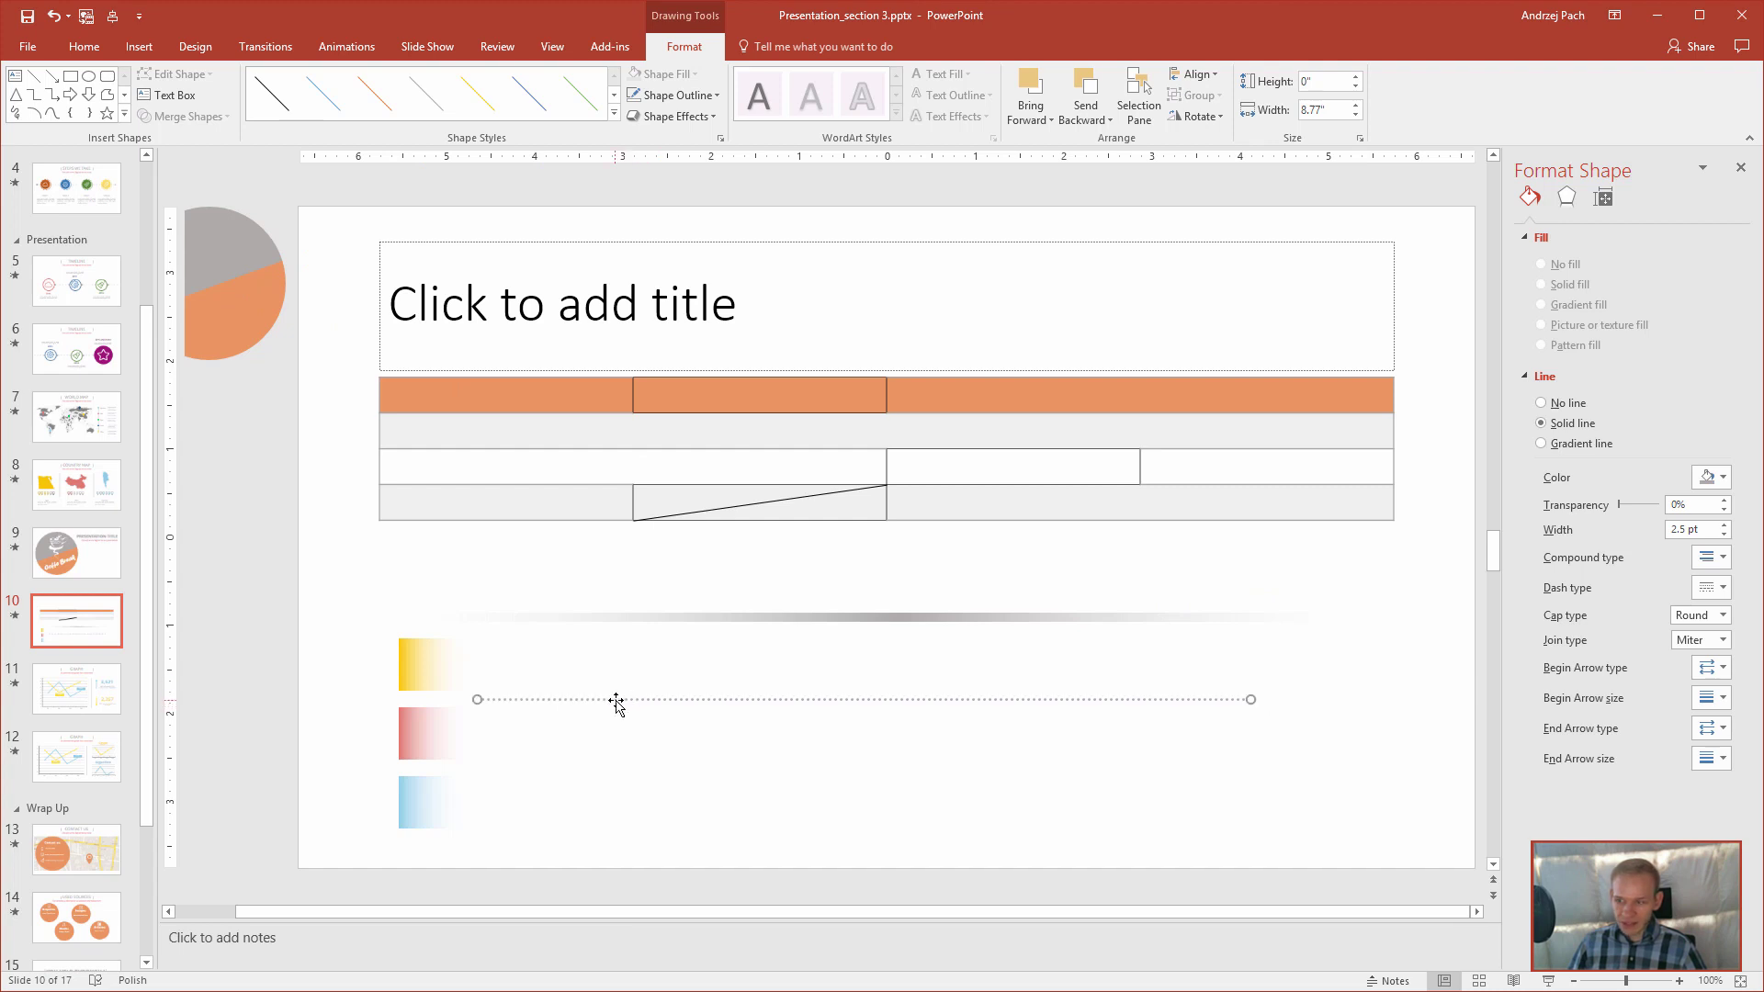
left_click_drag(1618, 505, 1651, 506)
left_click_drag(686, 706, 749, 787)
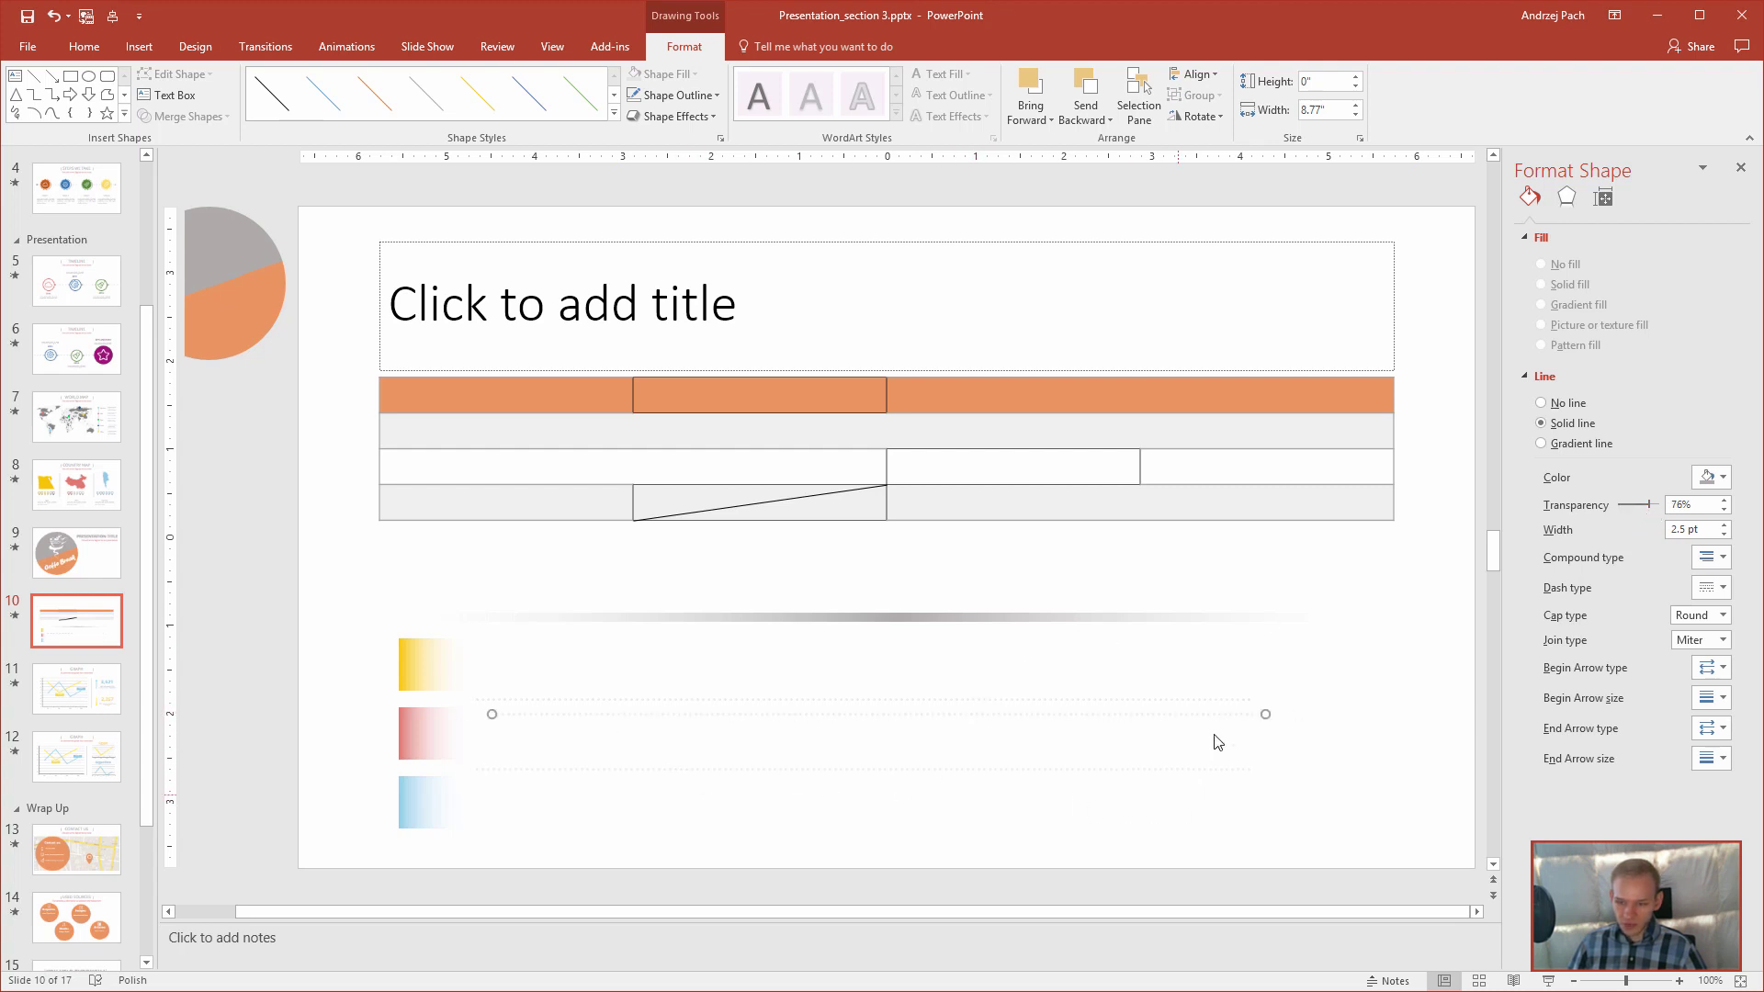
left_click_drag(1268, 710, 559, 758)
left_click_drag(494, 882, 488, 870)
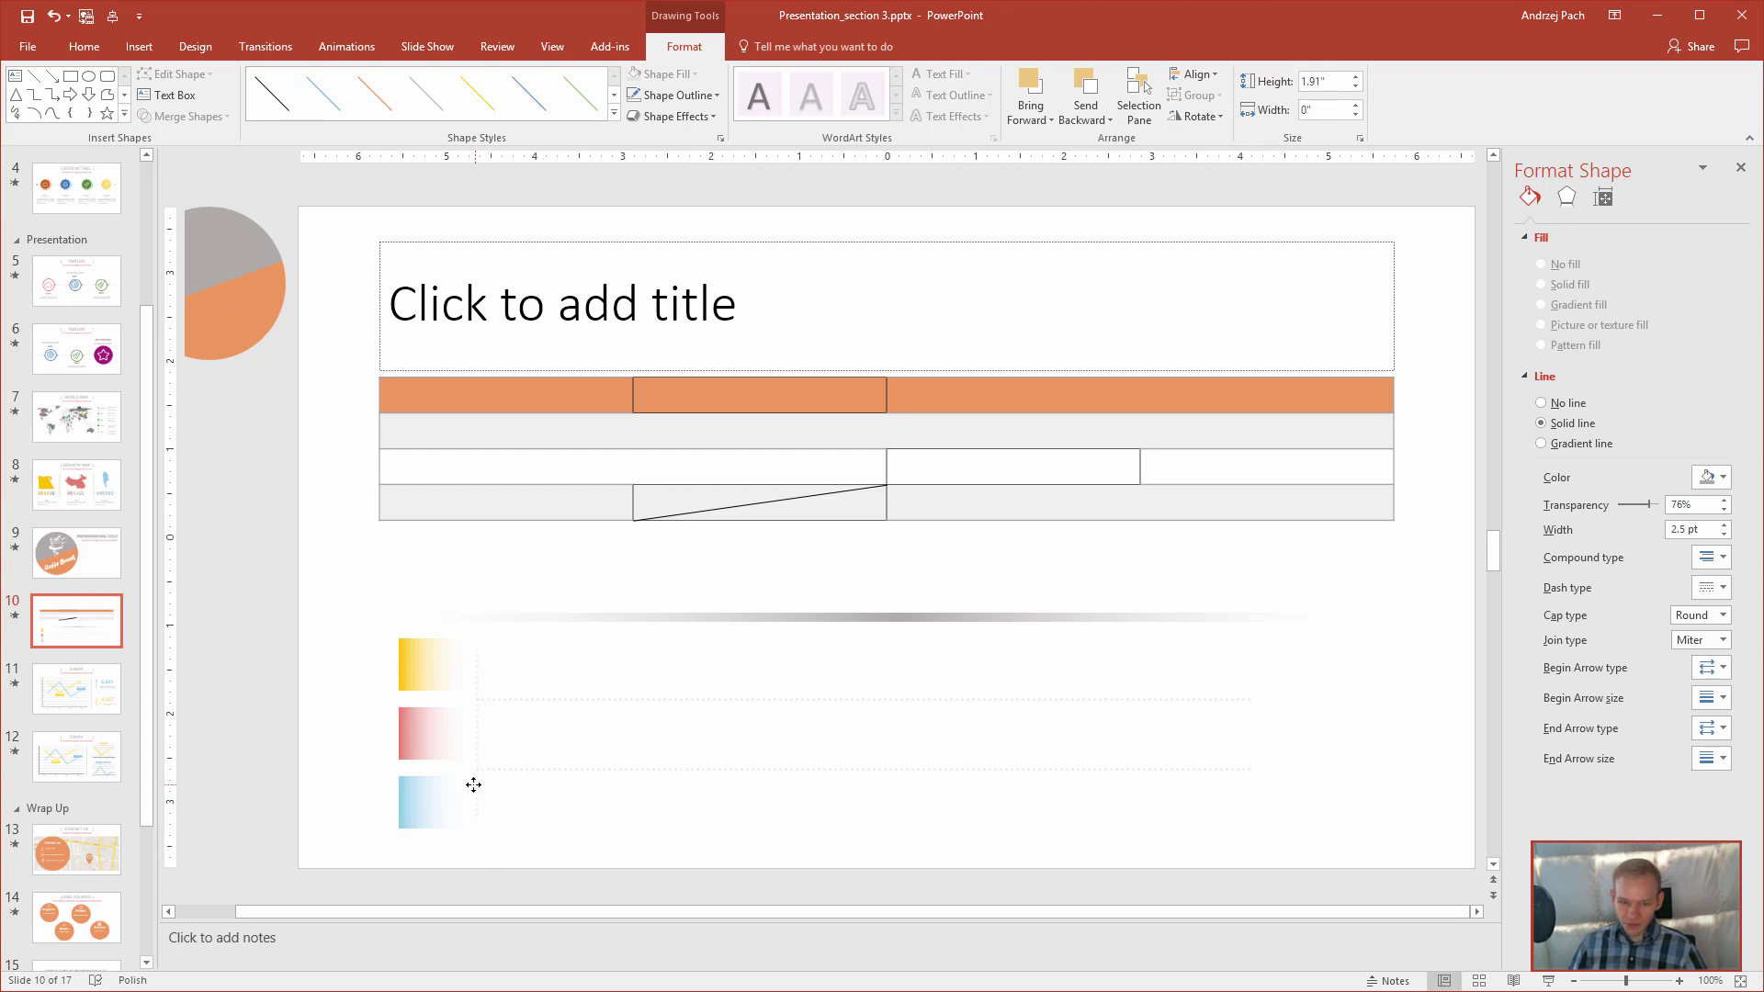
left_click_drag(465, 795, 620, 756)
- Copy the vertical line further right and reposition all the lower objects together
left_click_drag(492, 760, 1122, 736)
left_click(1430, 769)
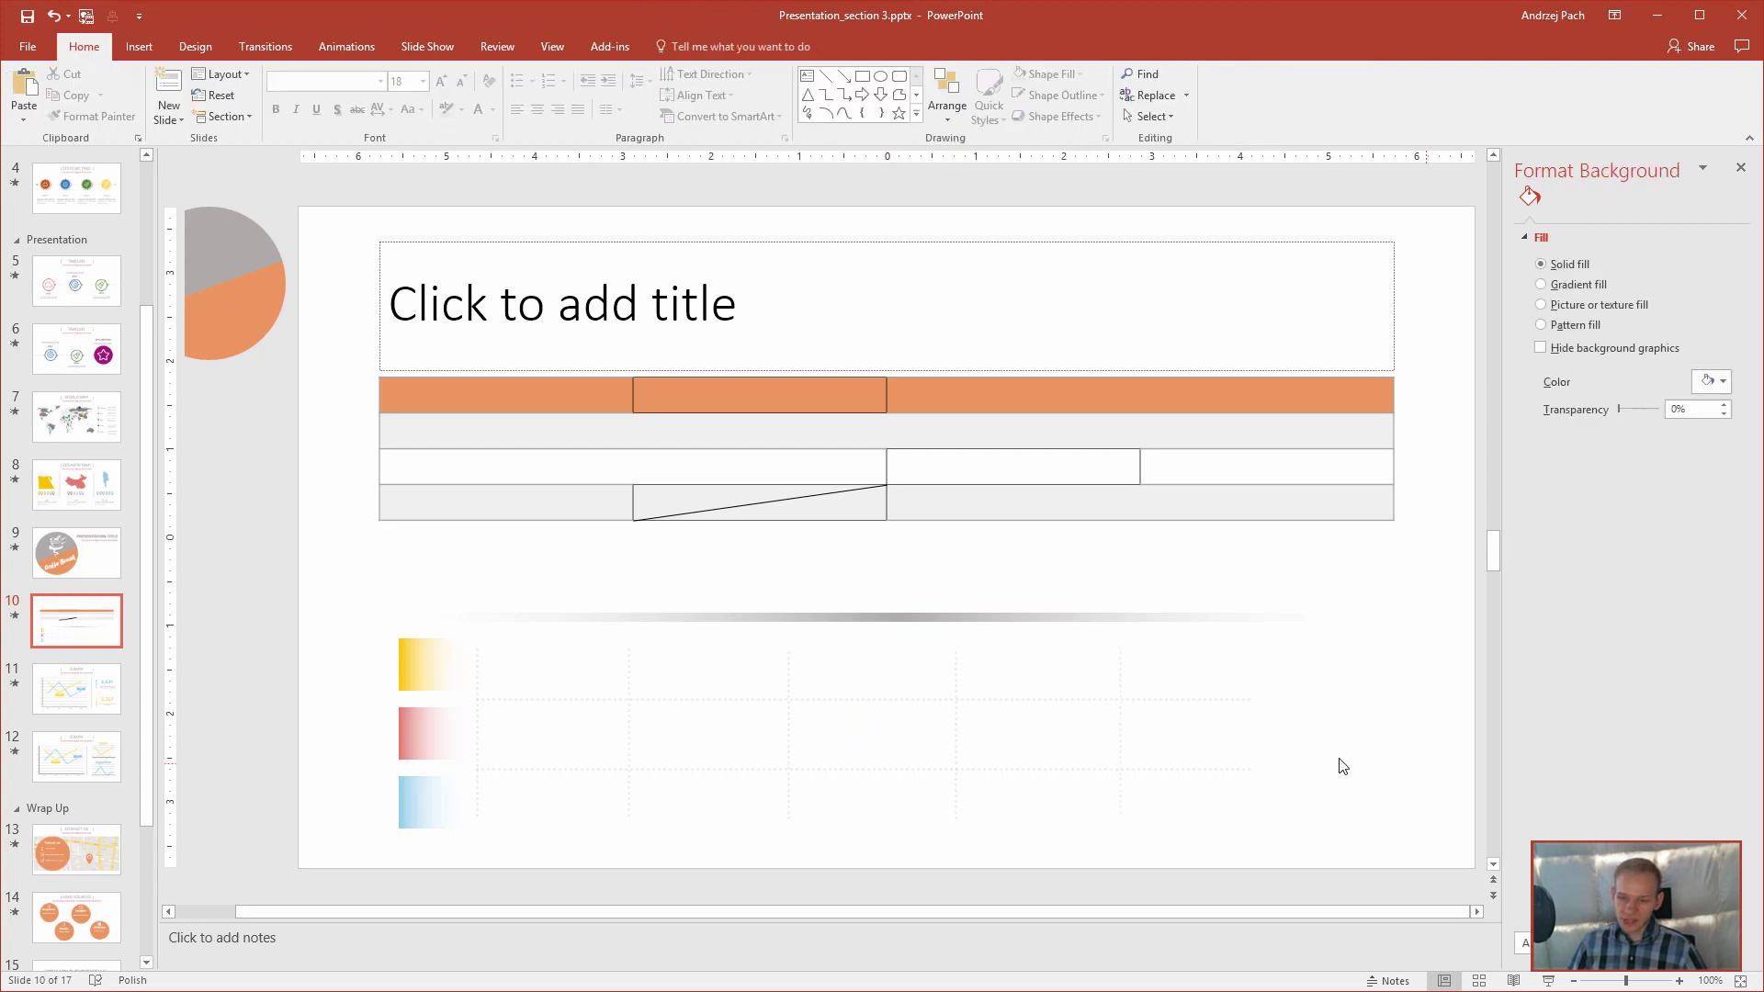
scroll(1339, 781, "down", 2)
left_click_drag(1354, 848, 380, 559)
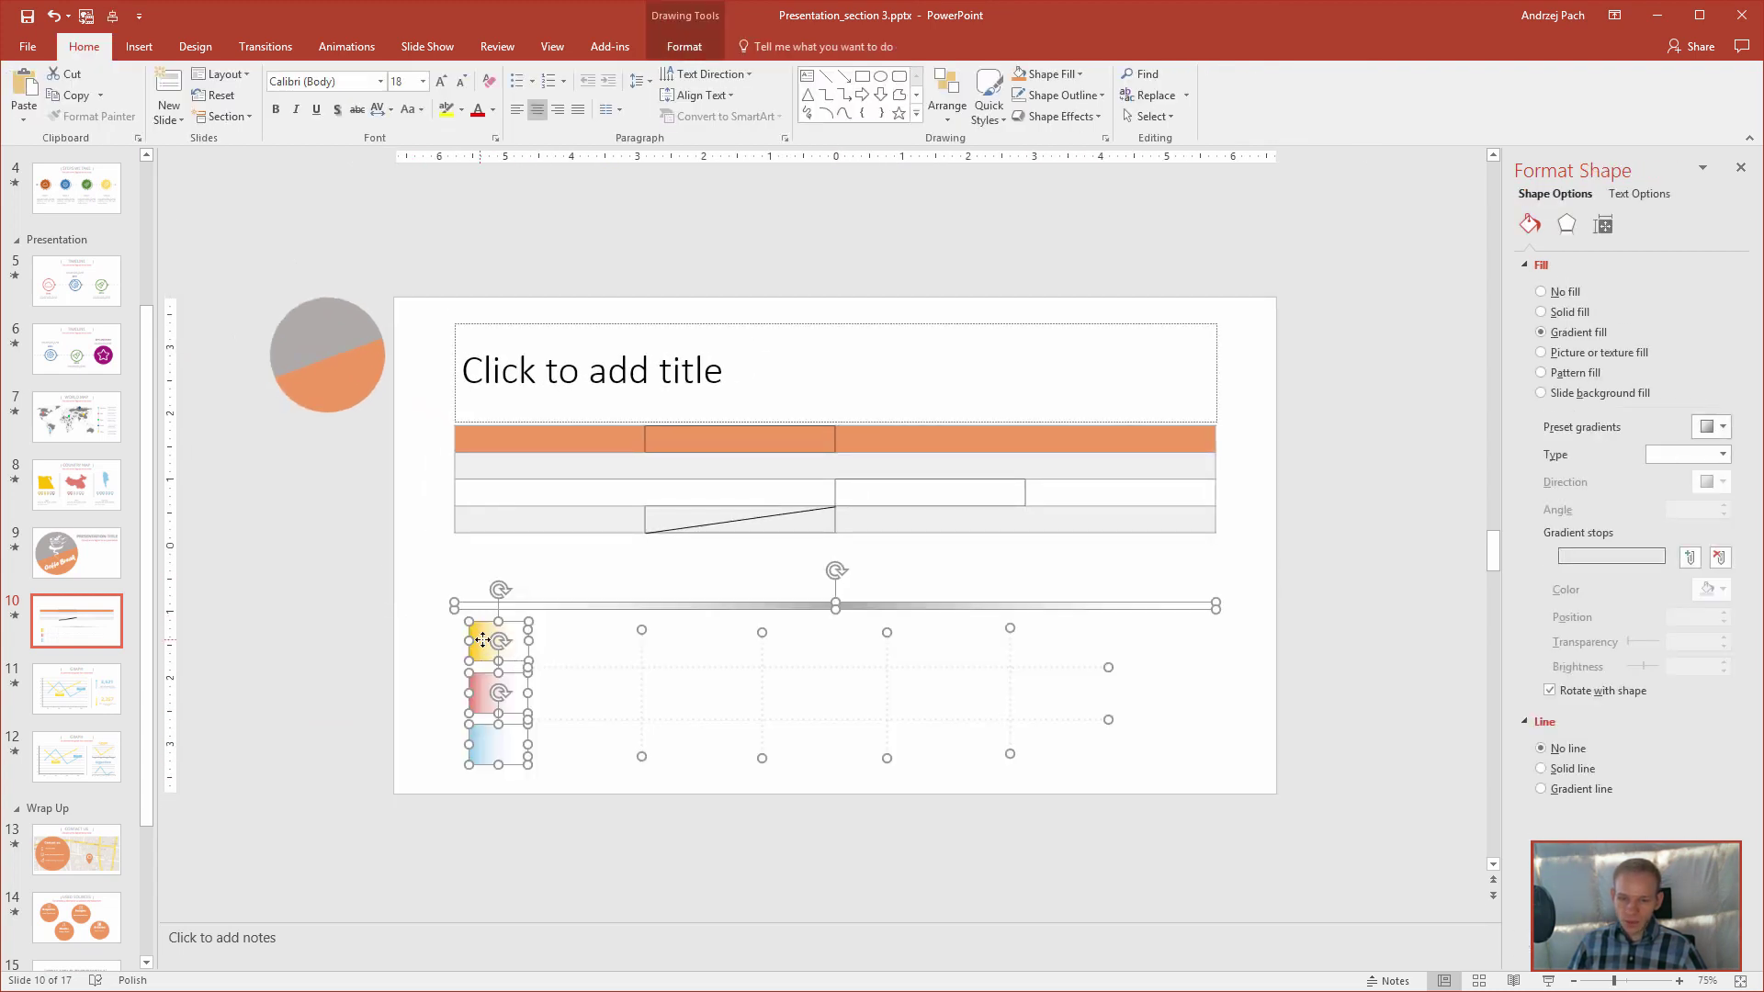
left_click_drag(474, 639, 504, 618)
left_click(698, 729)
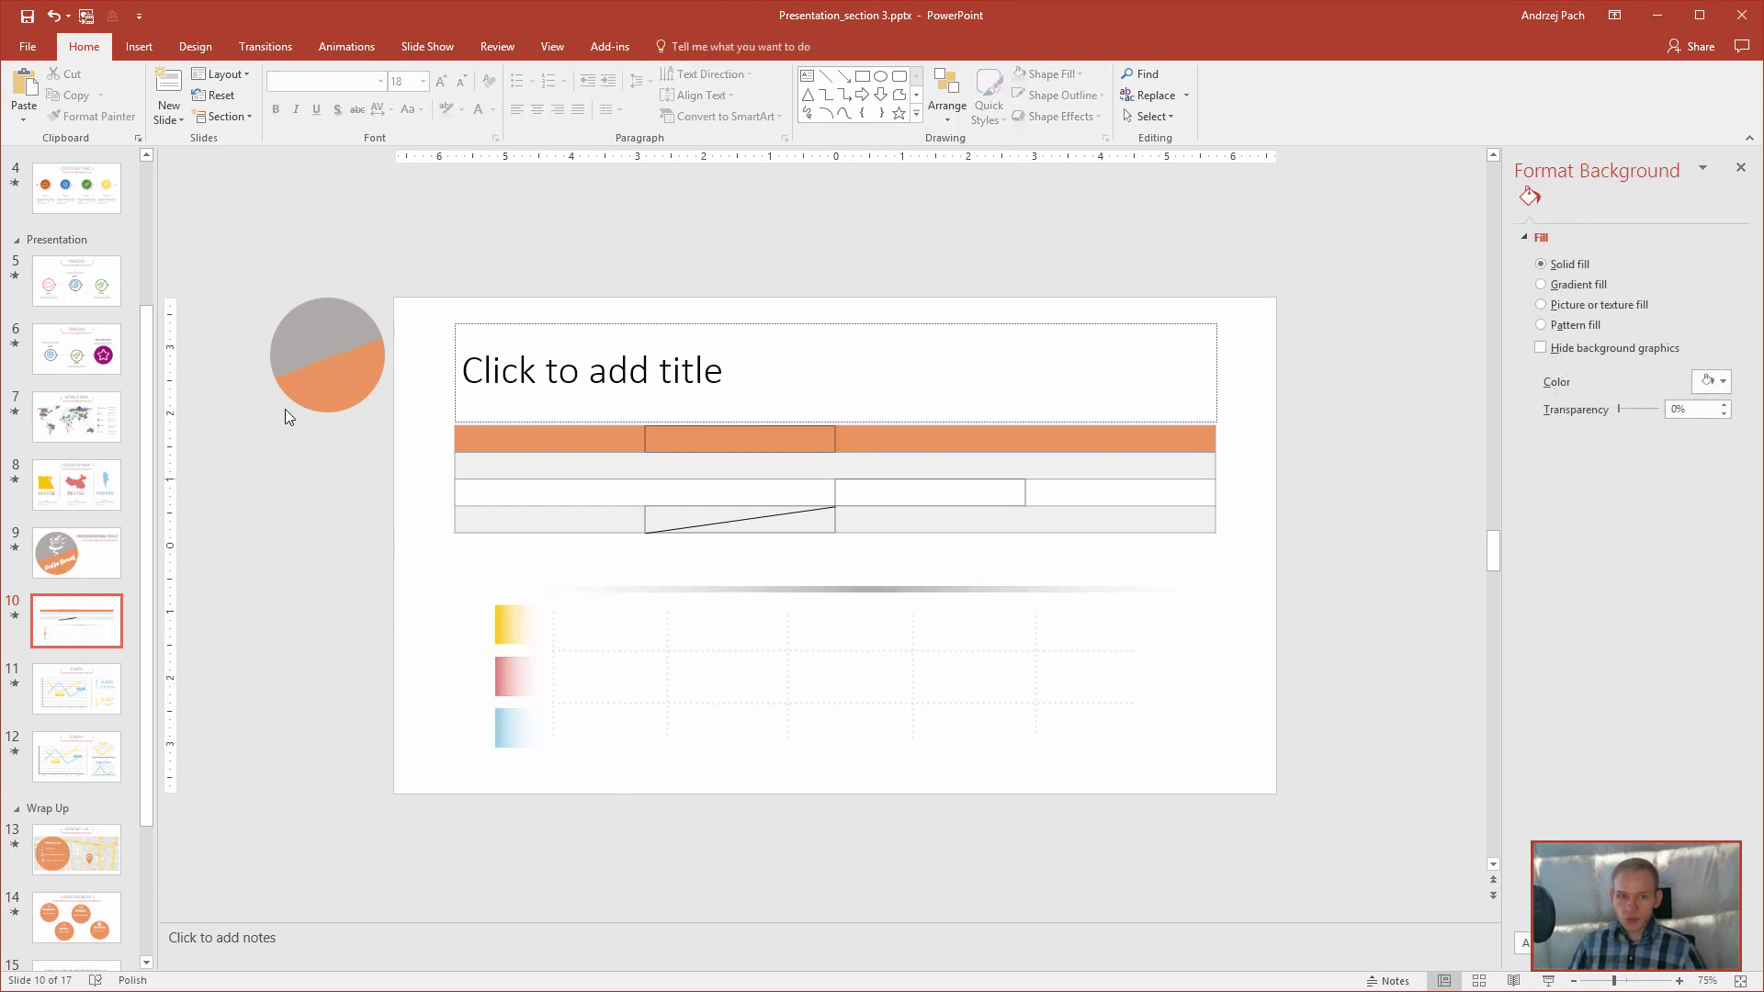
- Add a 'Statistic 1' text box beside the yellow box and place a duplicate beside the blue box
left_click(143, 50)
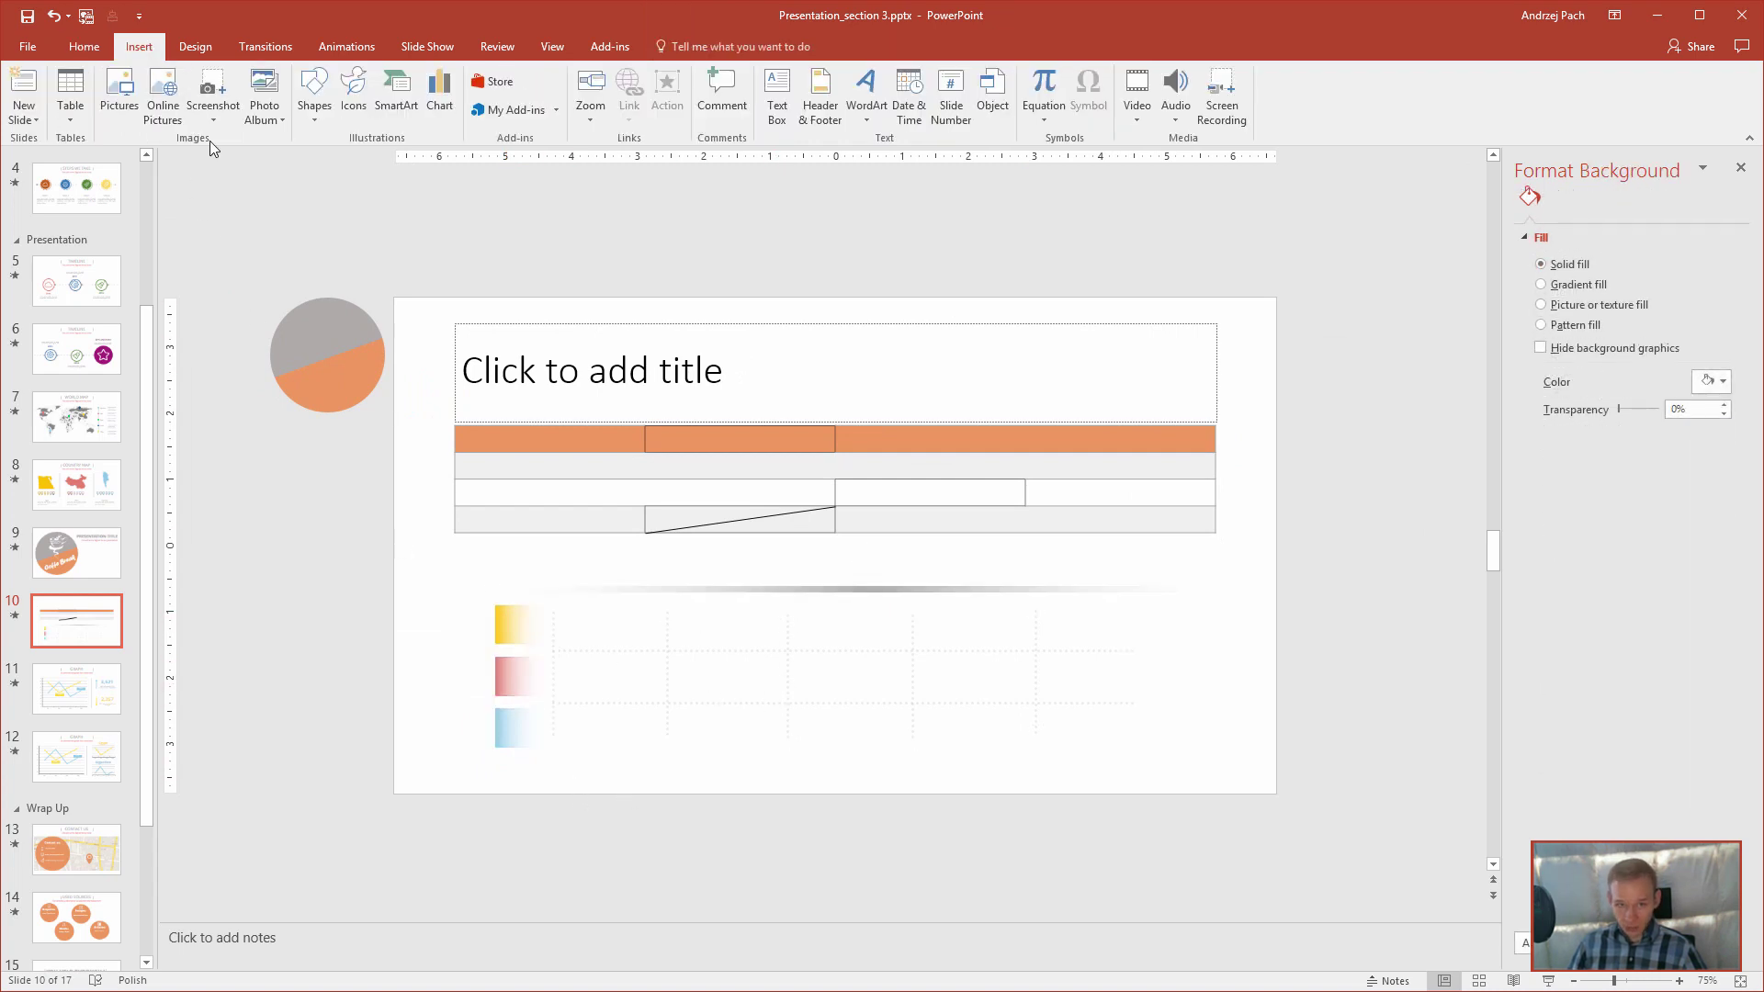
left_click(777, 97)
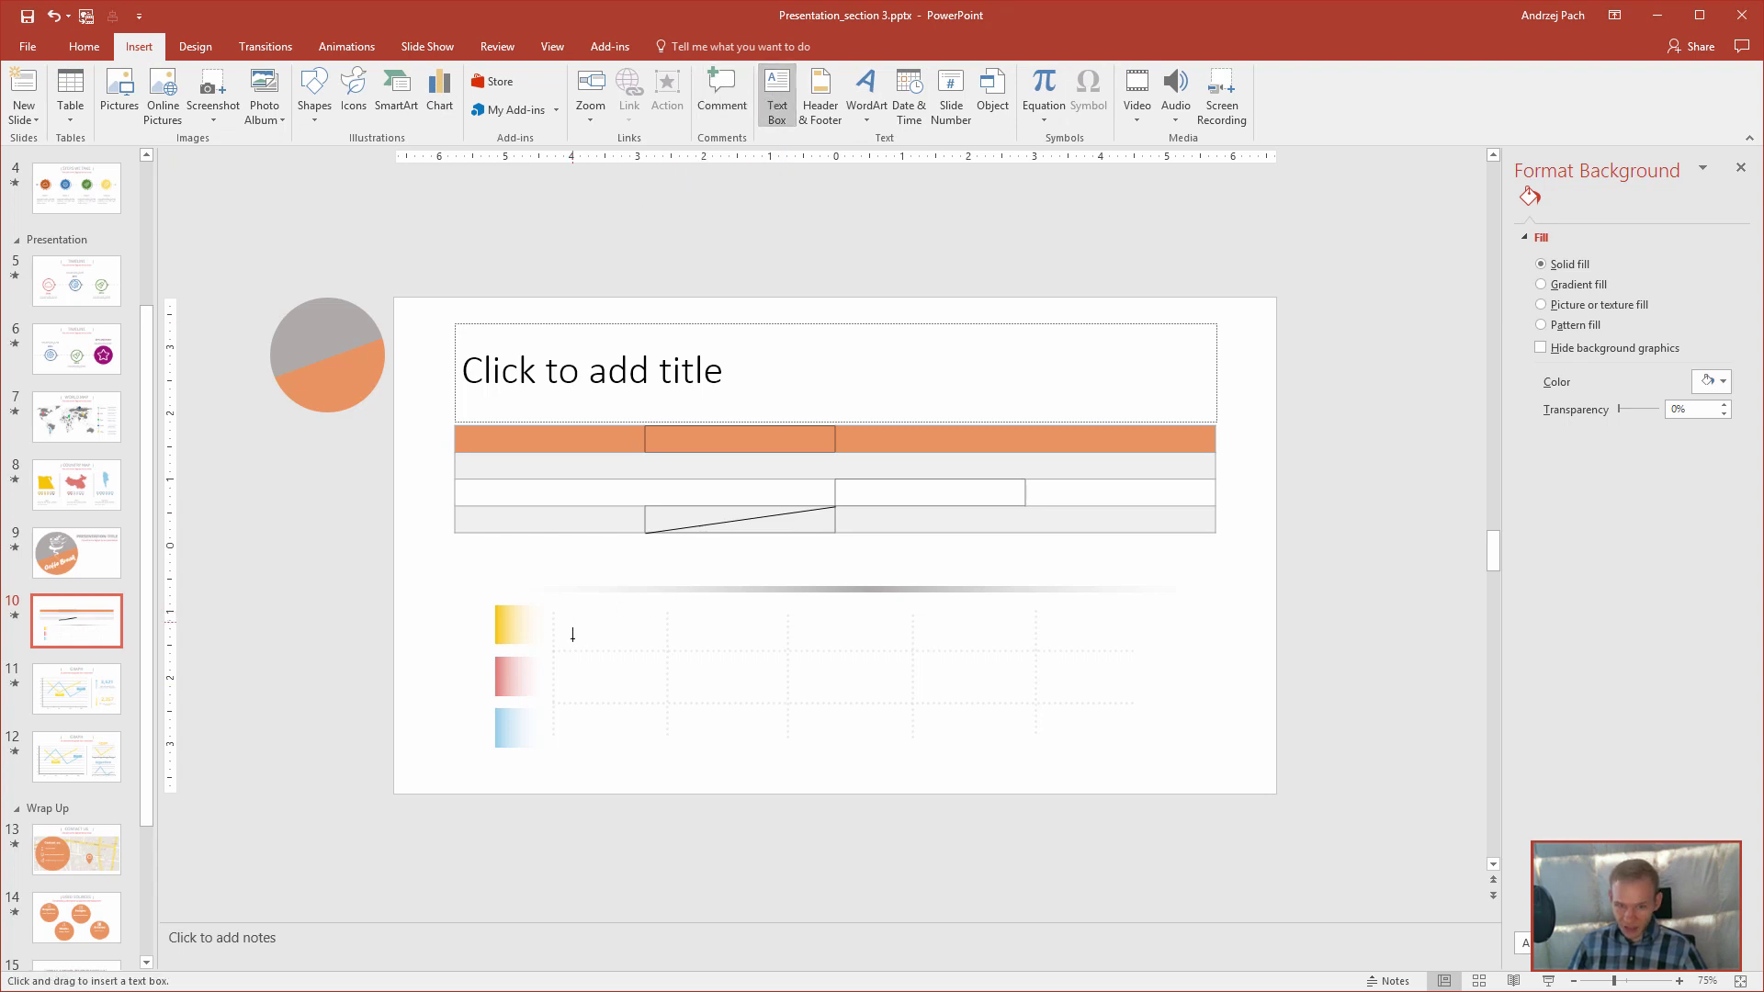
left_click_drag(552, 614, 668, 652)
type("Stat")
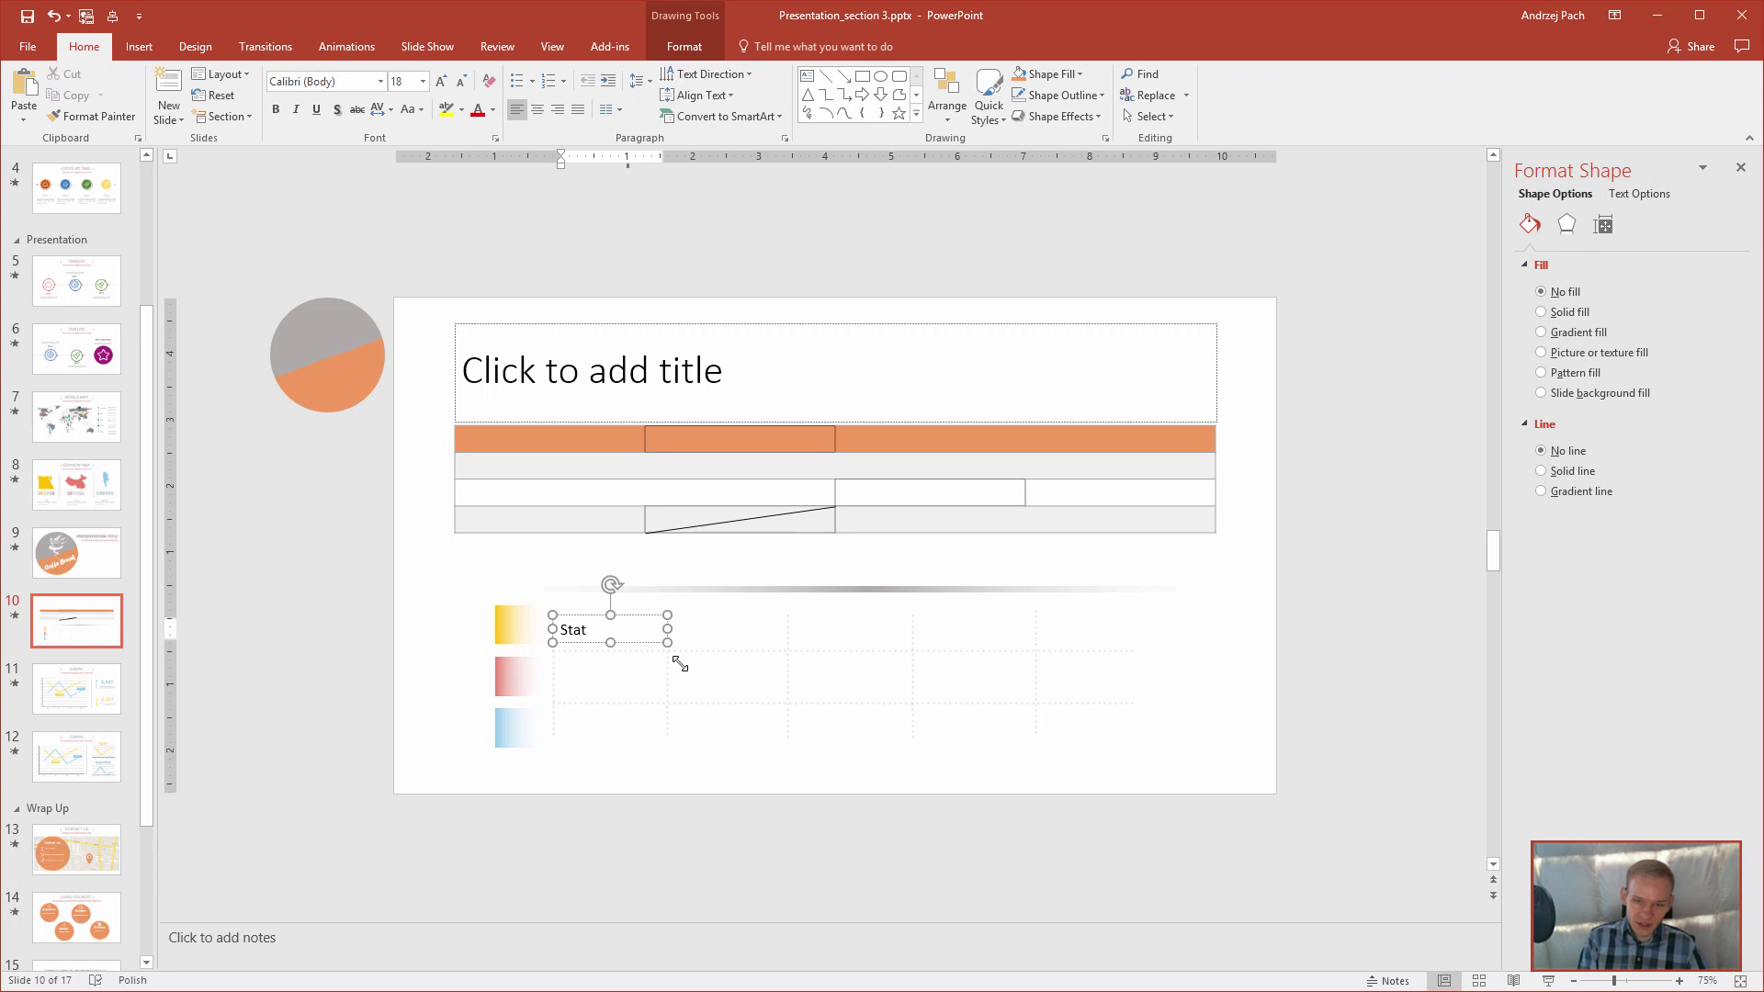
type("istic 1")
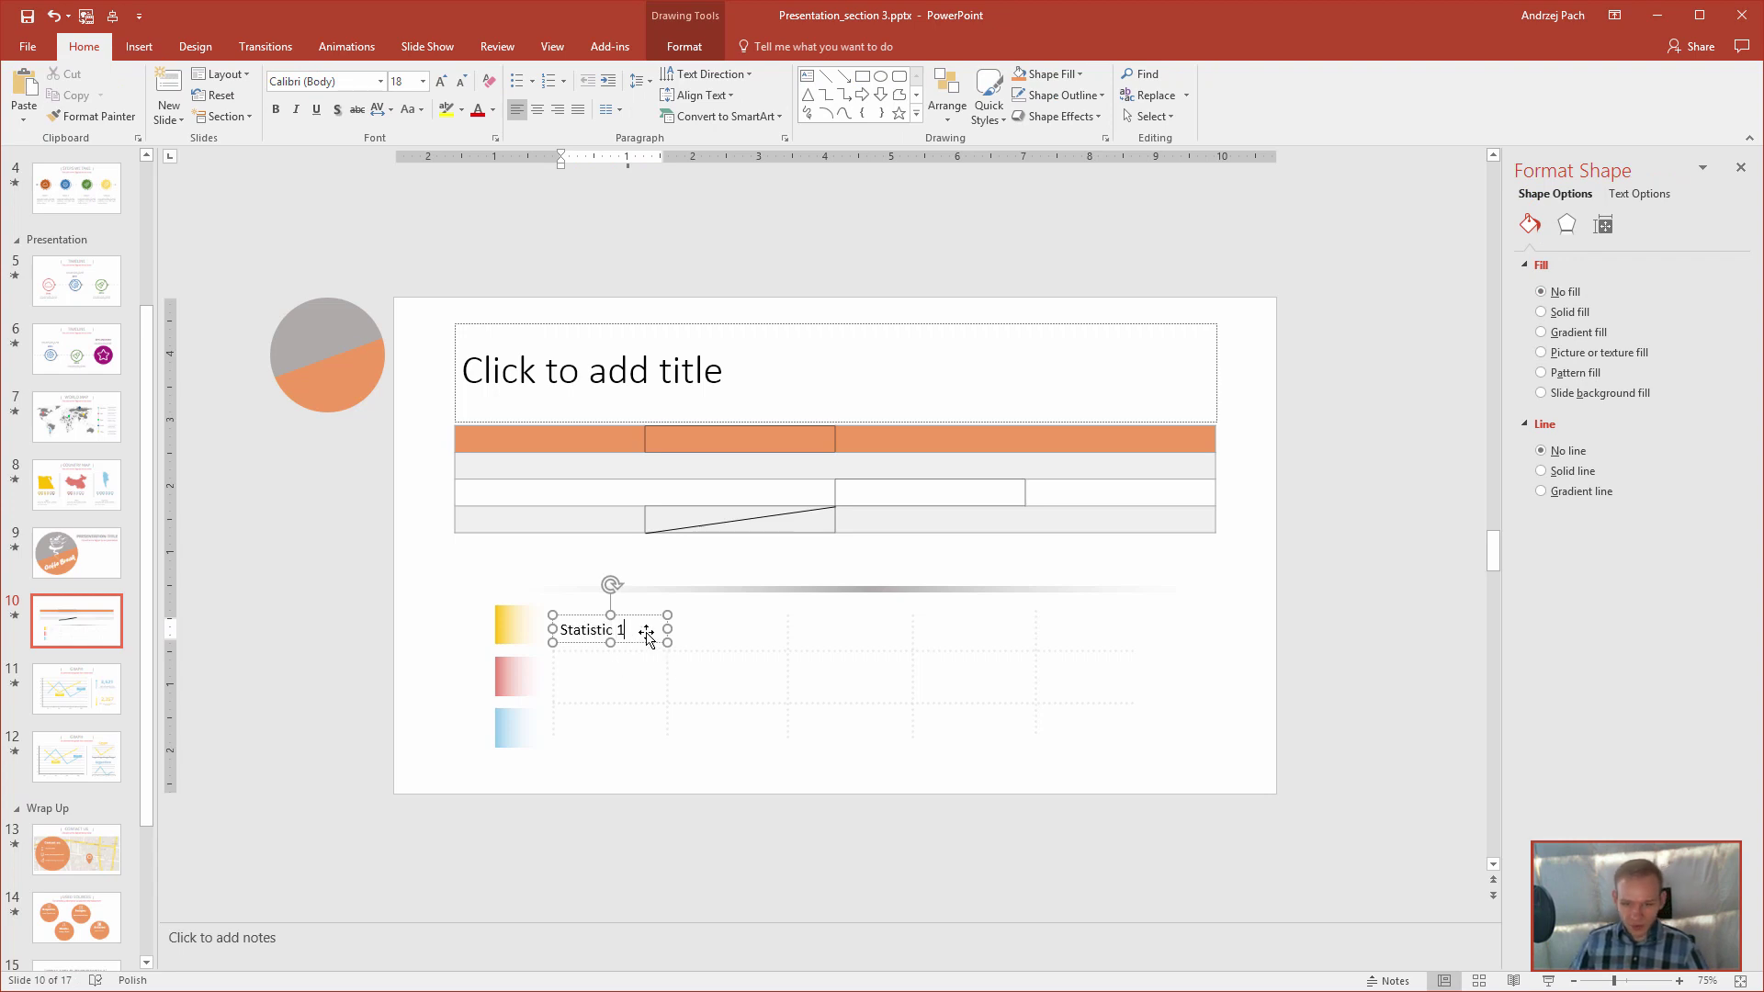
key("Escape")
key("ctrl+d")
left_click_drag(637, 659, 627, 744)
- Enter 1, 2 and 3 down rows 2–4 of each of the table's first three columns
left_click(546, 465)
type("1")
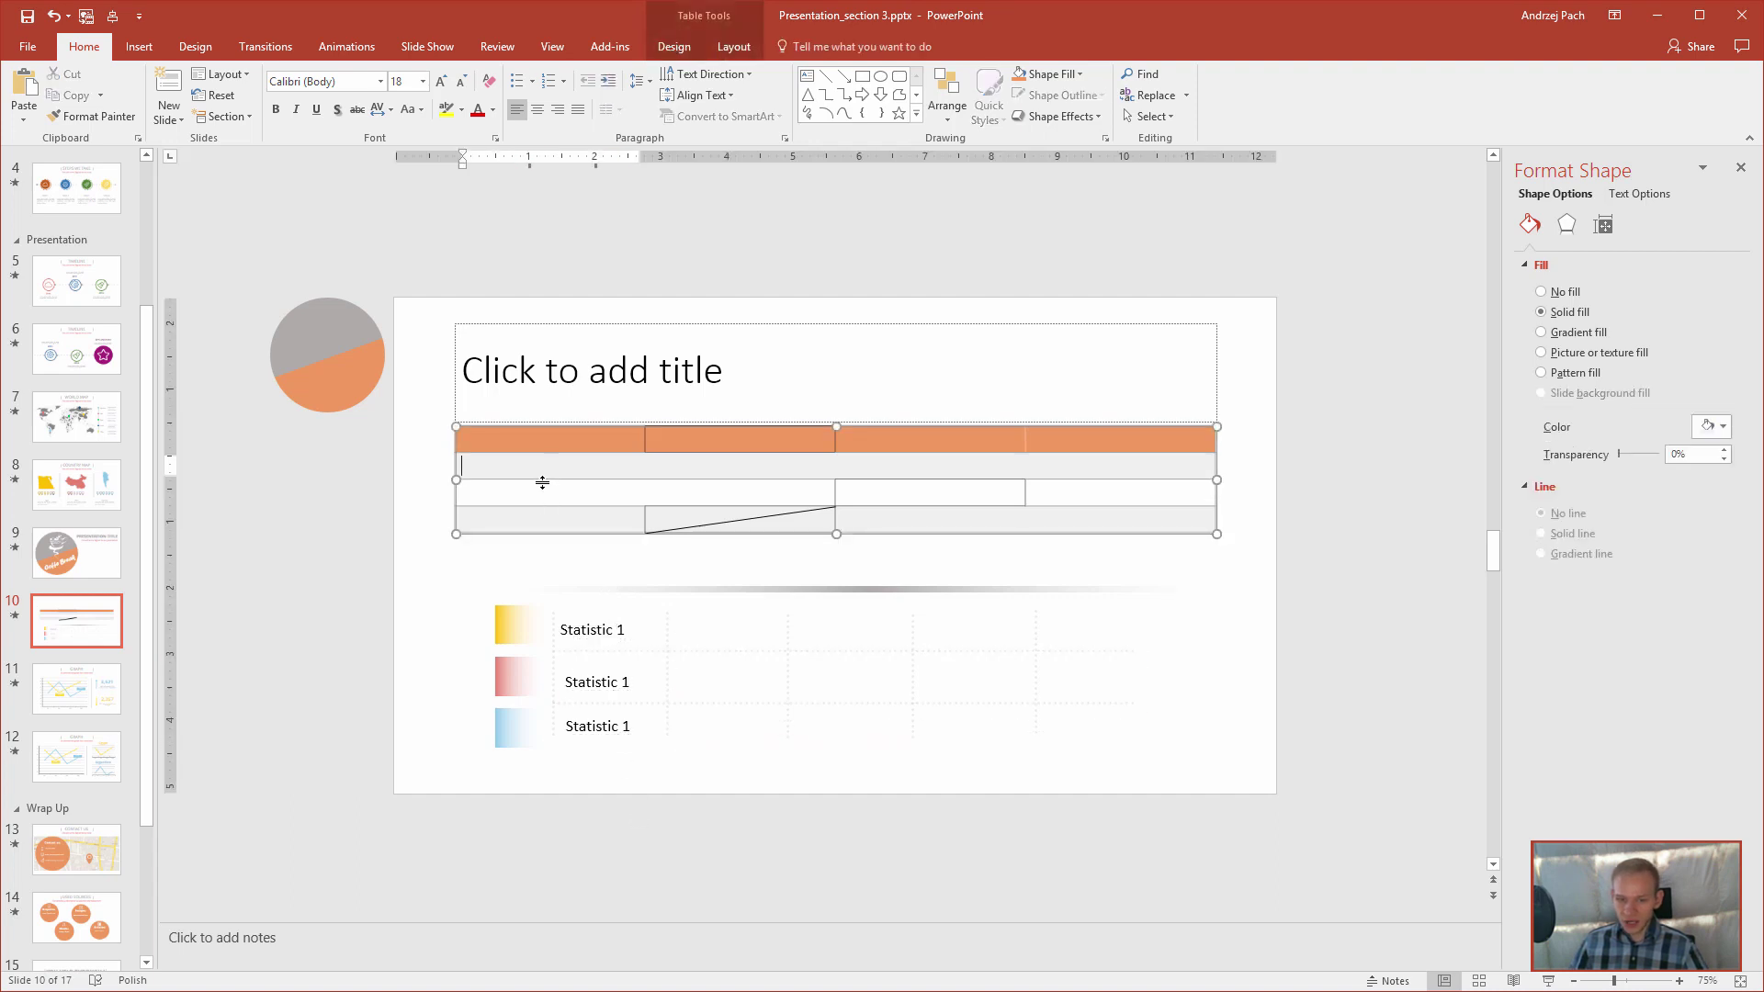
left_click(548, 492)
type("2")
left_click(573, 523)
type("3")
left_click(699, 466)
type("1")
left_click(707, 493)
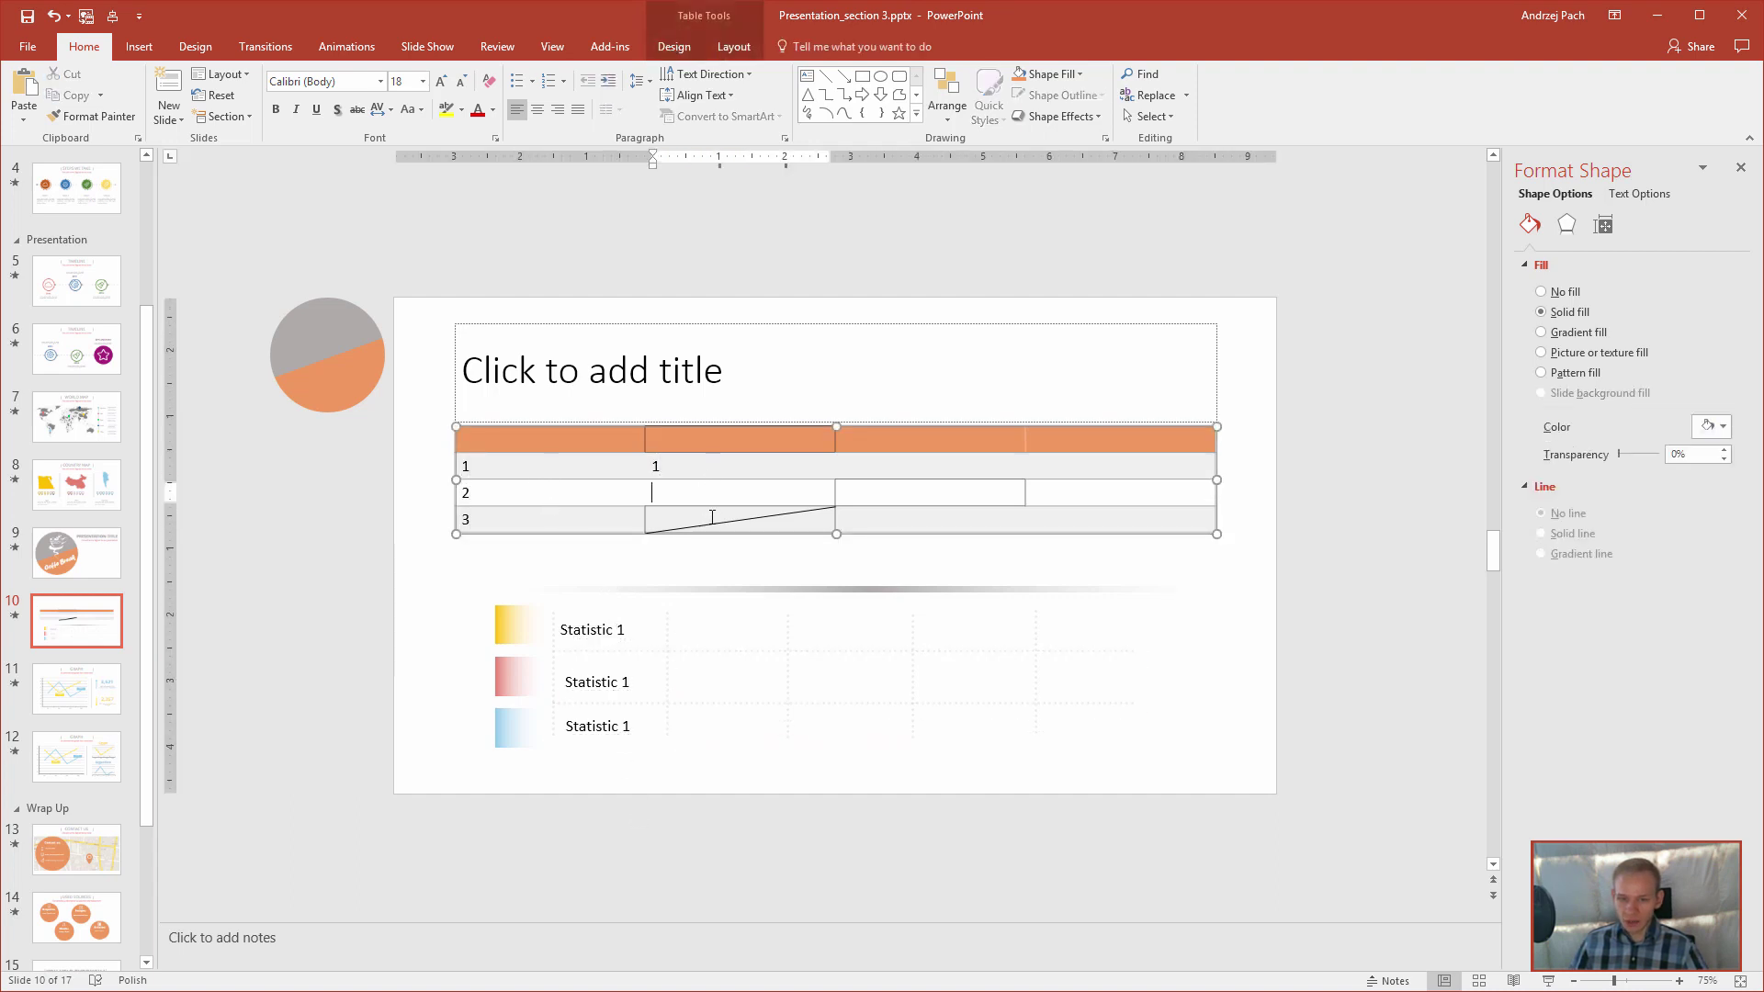
type("2")
left_click(714, 521)
type("3")
left_click(901, 472)
type("1")
left_click(901, 492)
type("2")
left_click(902, 519)
type("3")
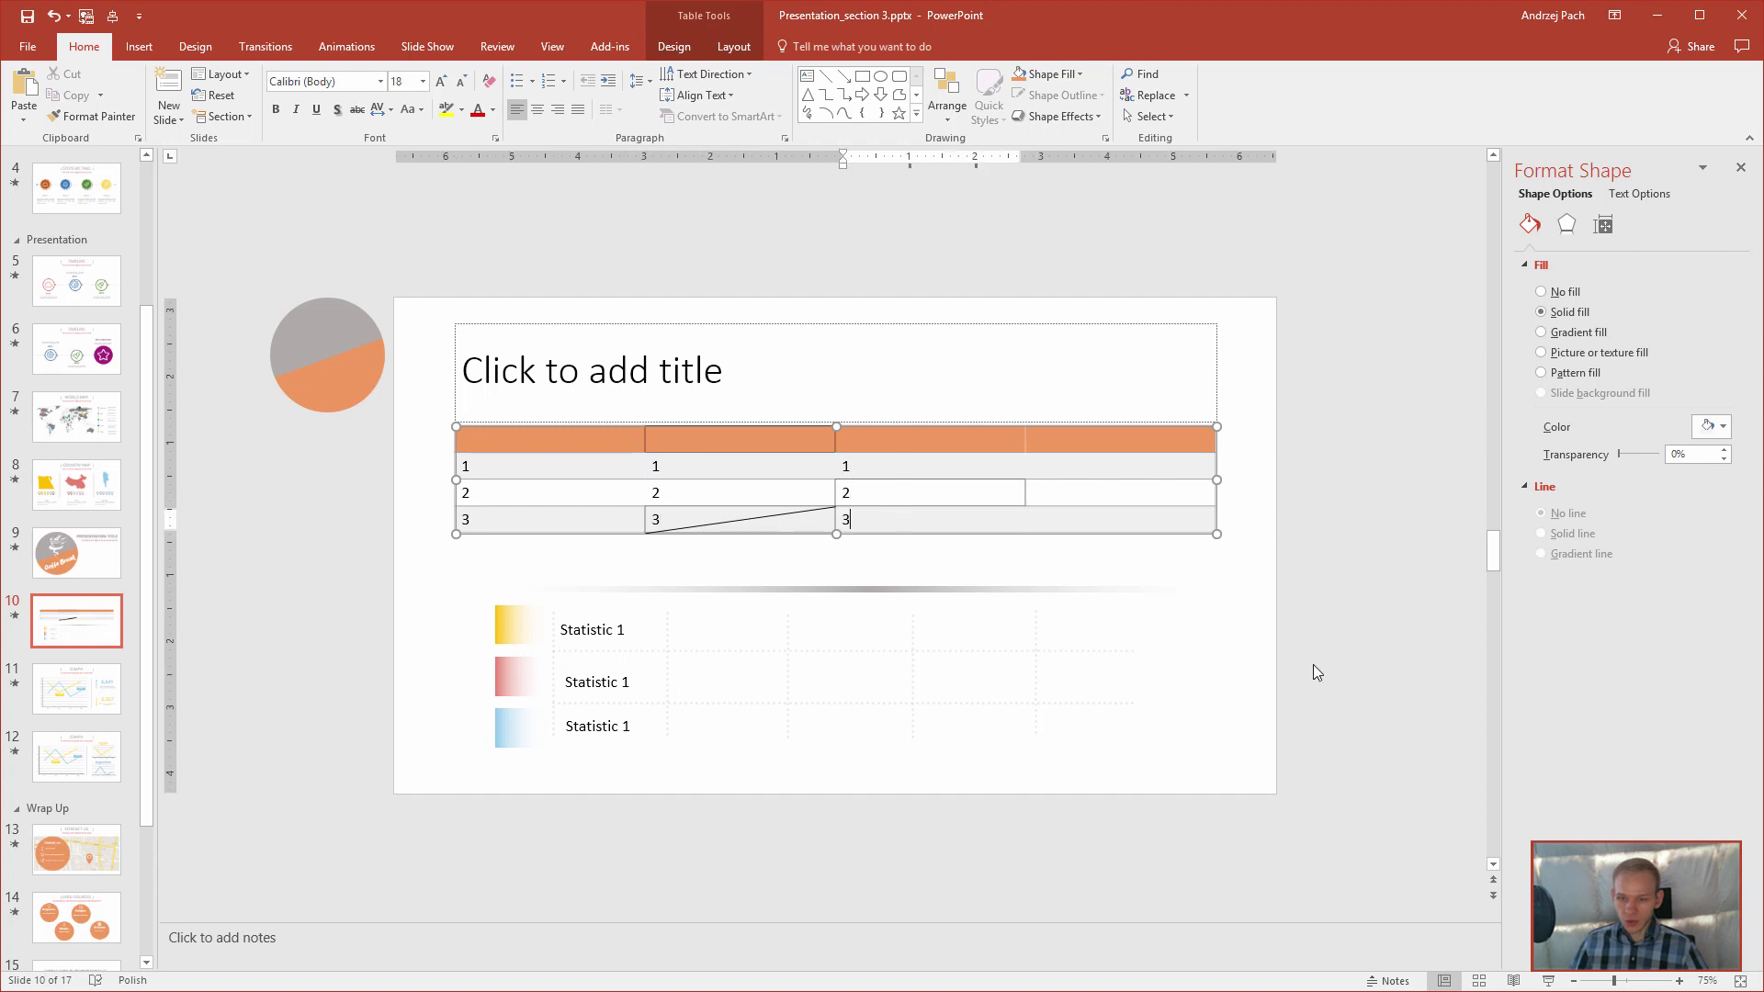
left_click(1356, 664)
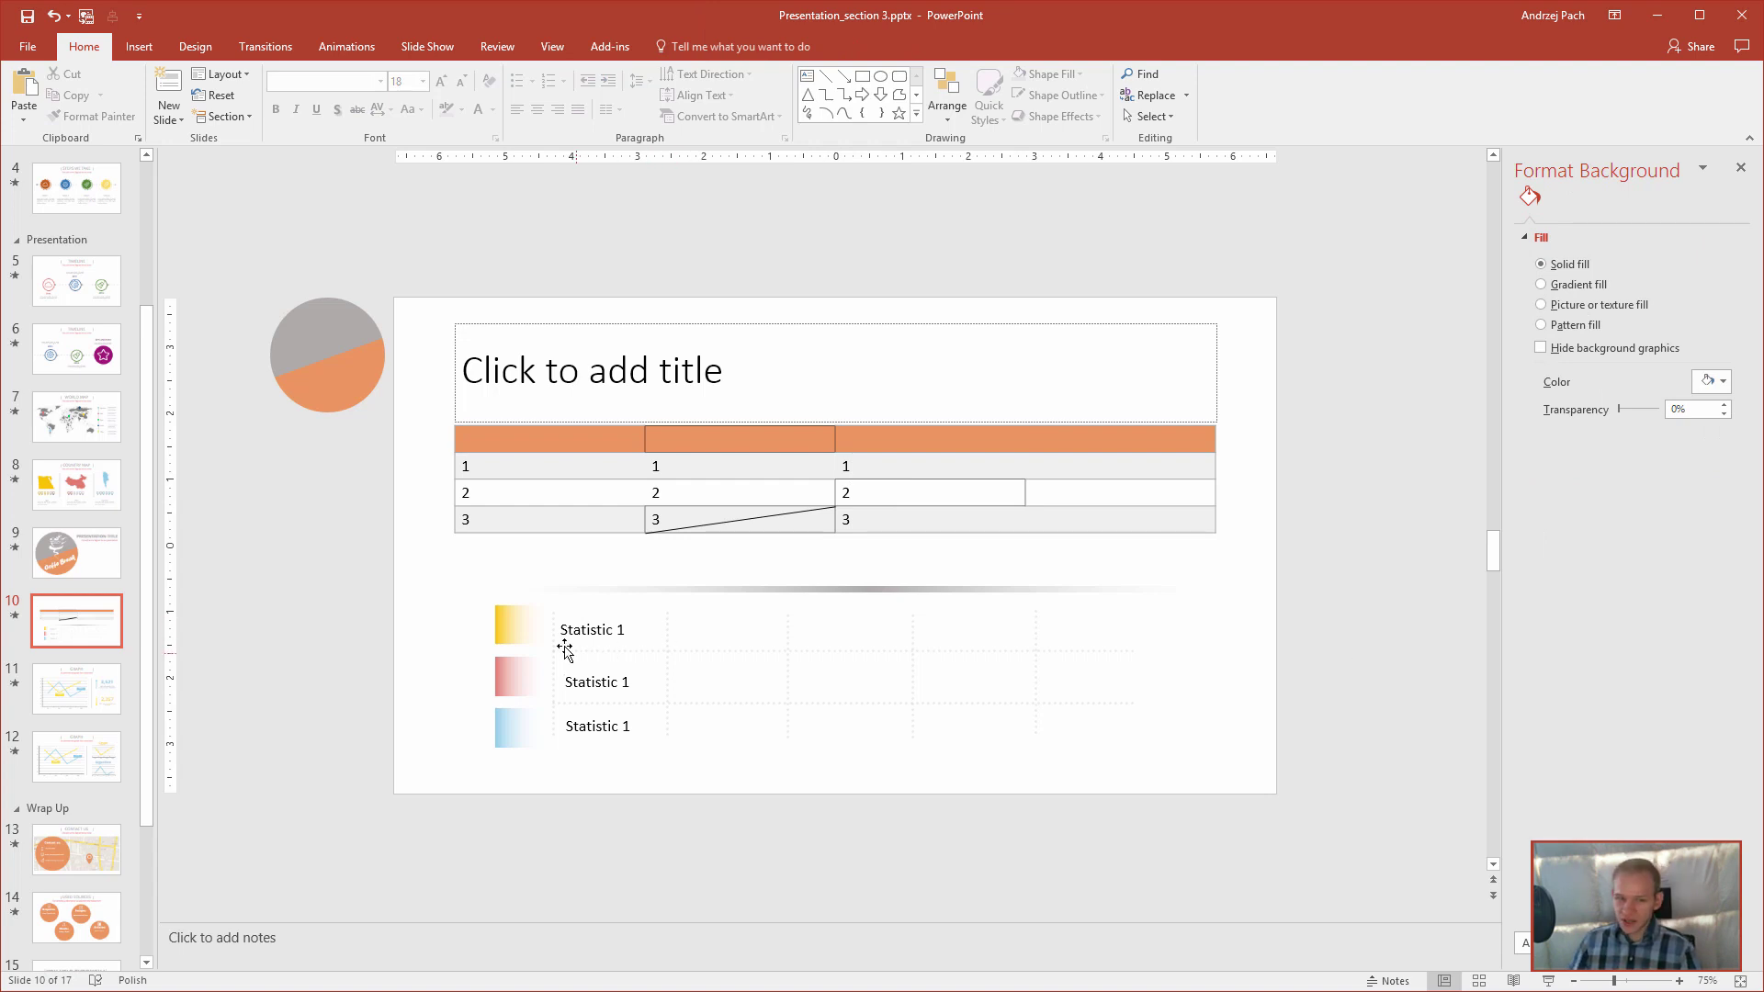
- Shift the yellow, red and blue boxes left and stretch them into wide bars behind the labels
left_click(723, 598)
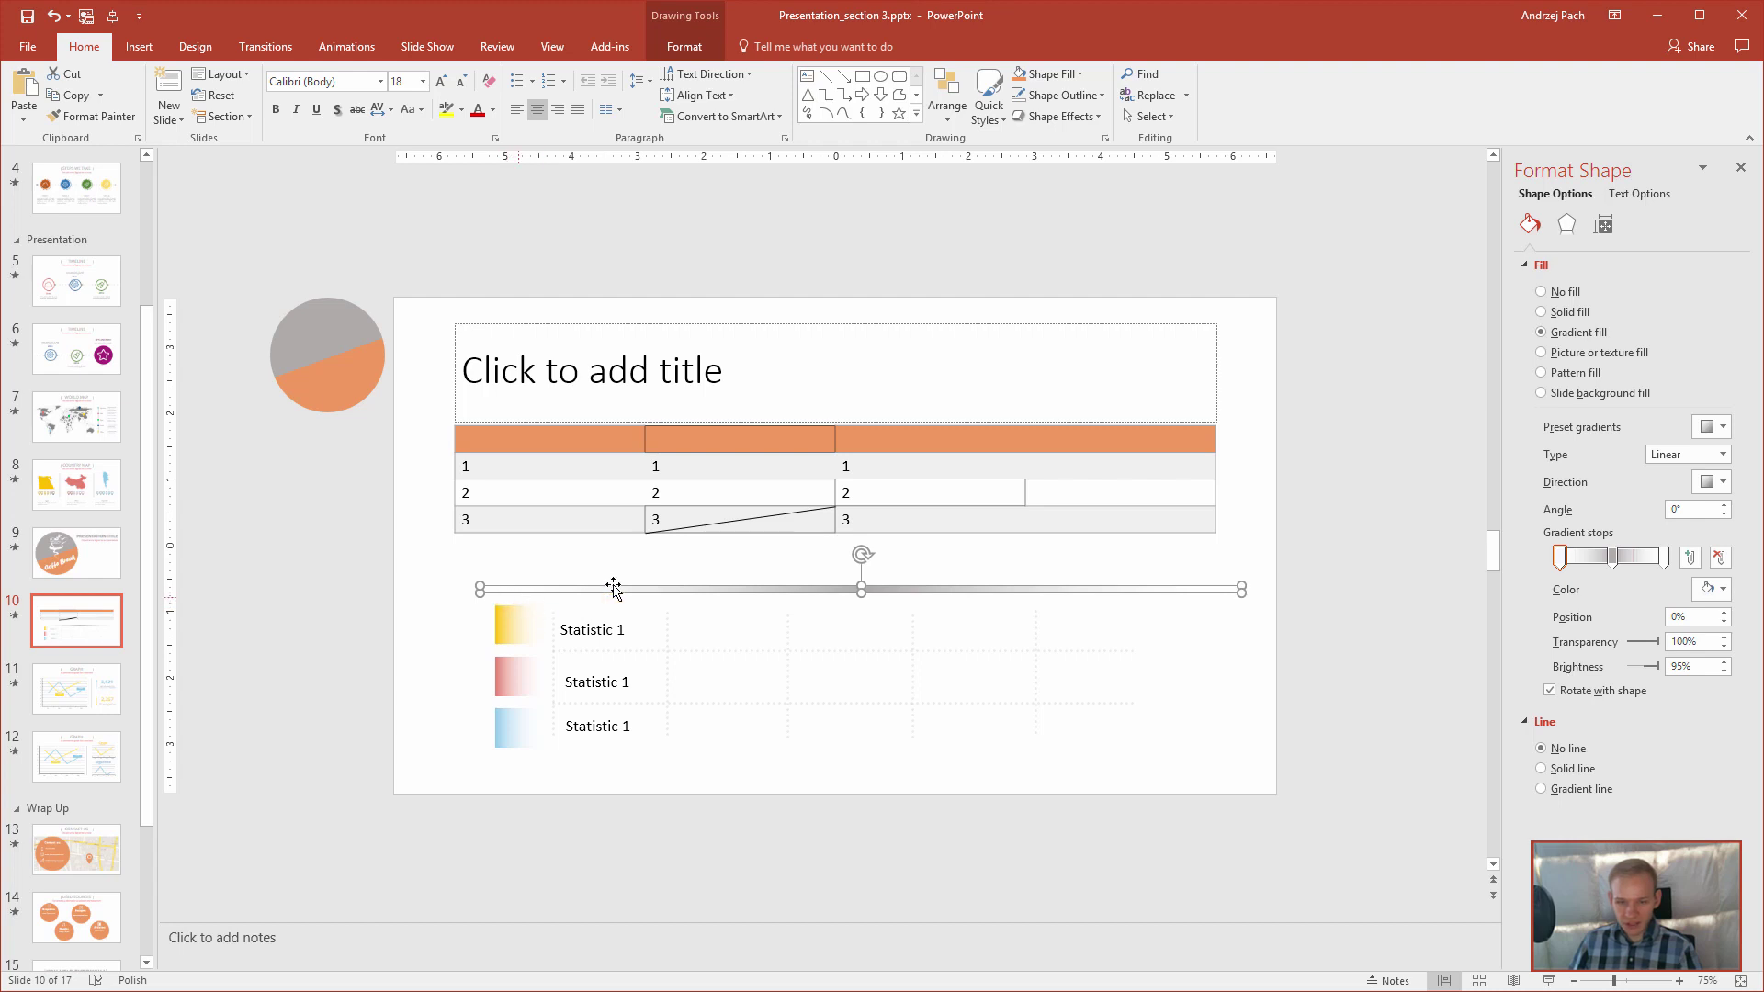
left_click(594, 802)
left_click(514, 726)
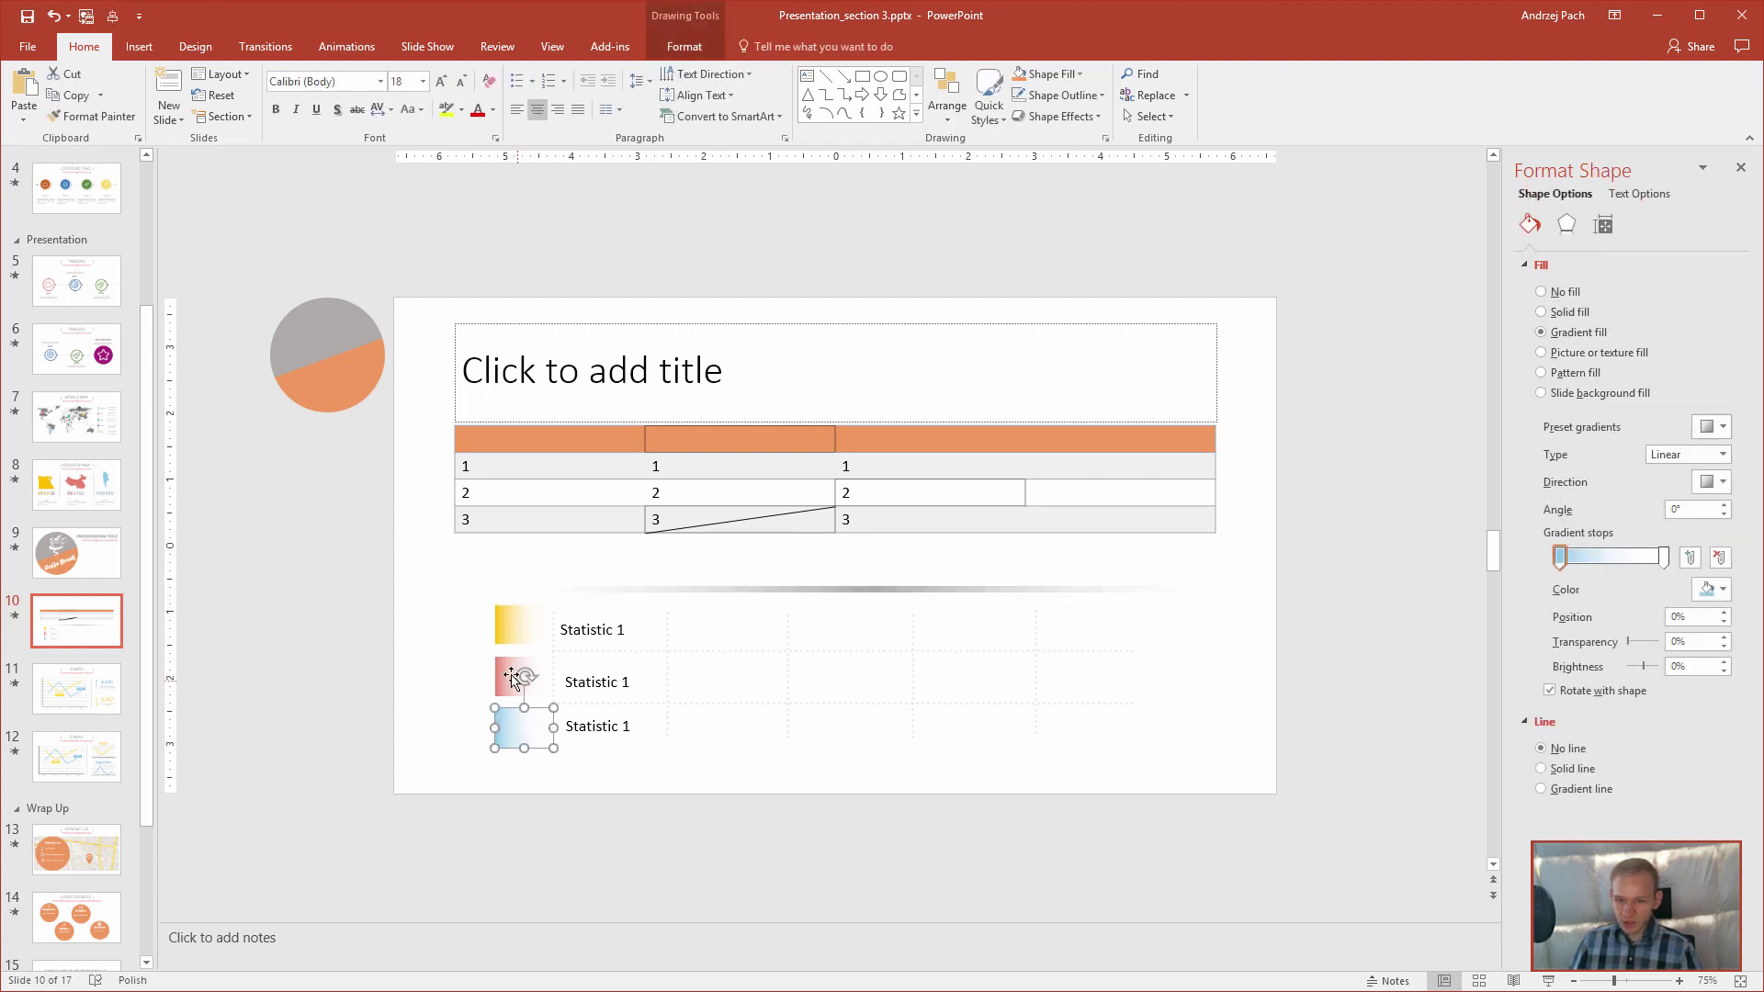
left_click(520, 628, "shift")
left_click(514, 680, "shift")
left_click_drag(515, 628, 457, 619)
left_click_drag(507, 675, 1242, 691)
left_click(1050, 829)
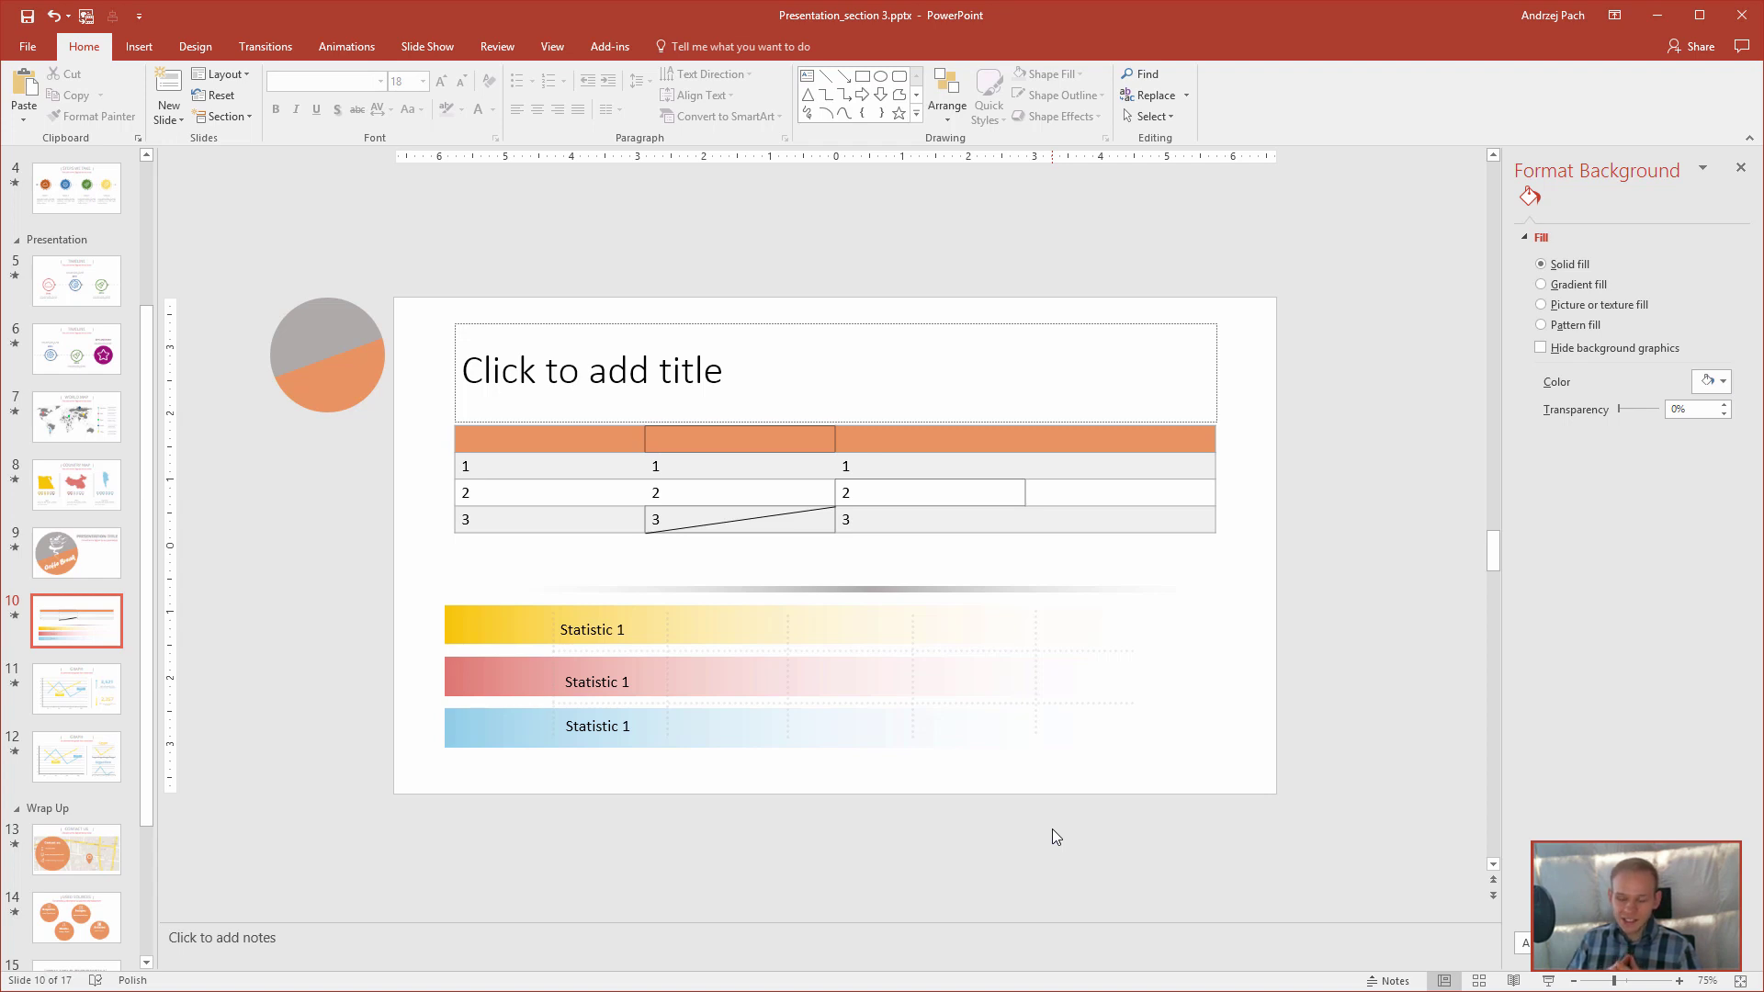
left_click(499, 625)
left_click(439, 652)
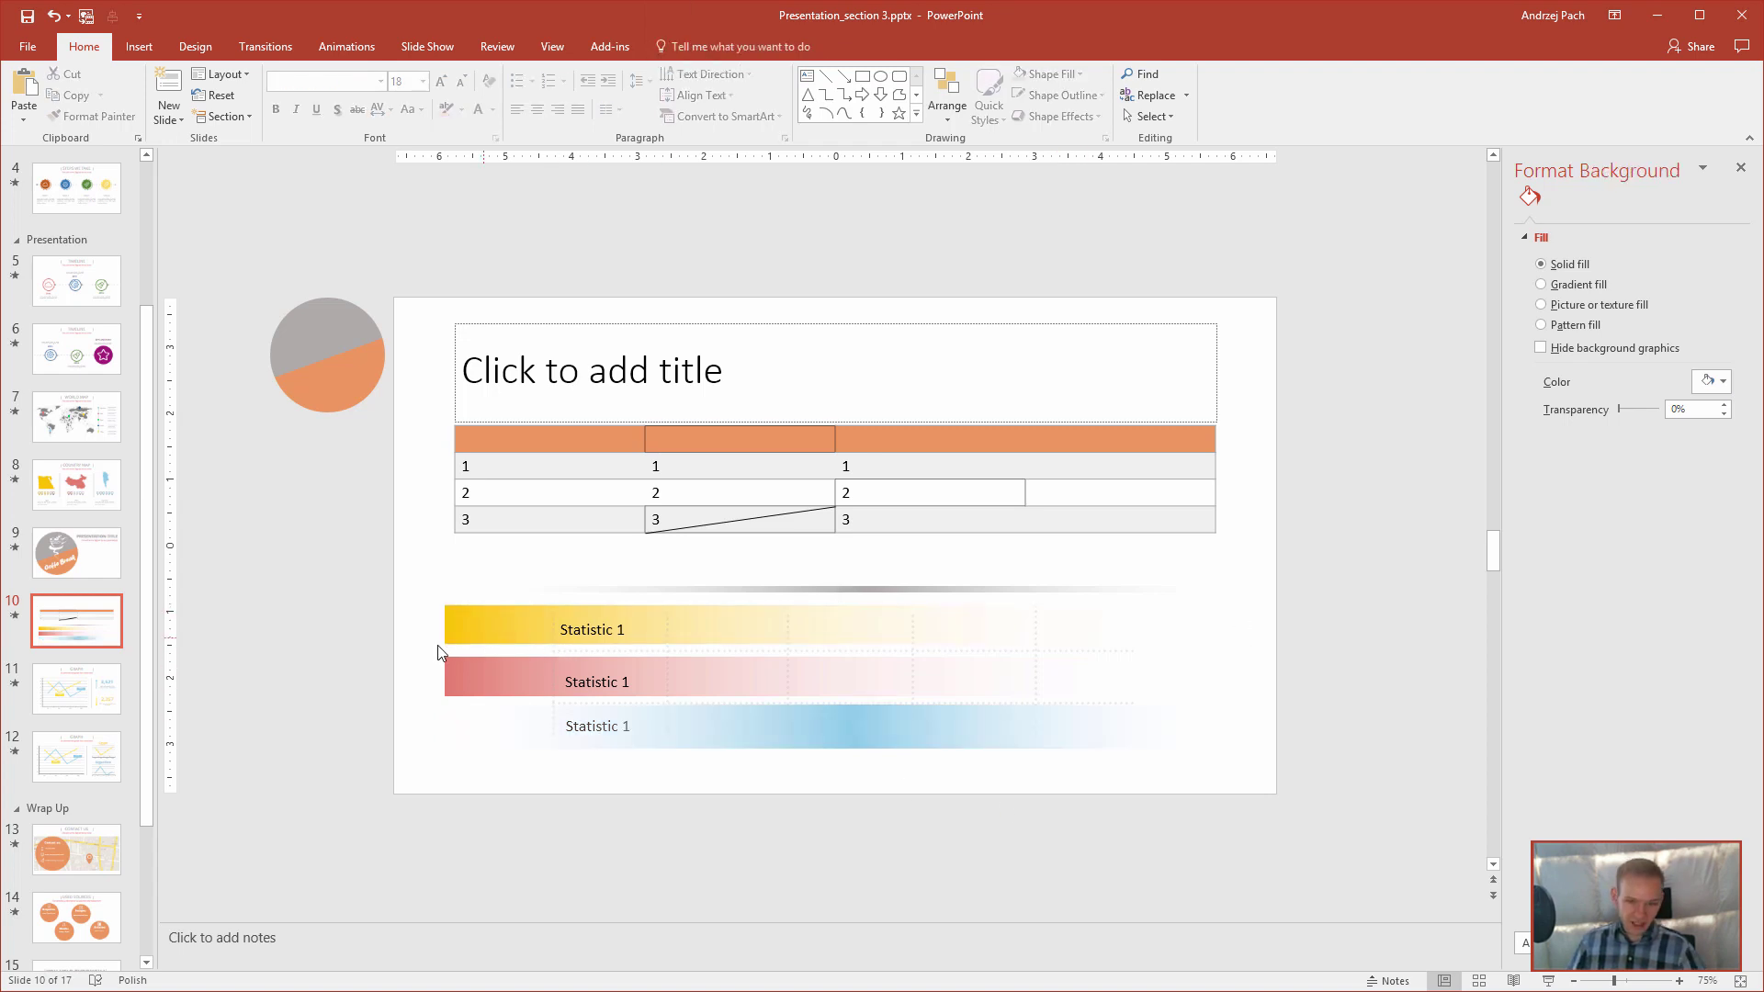